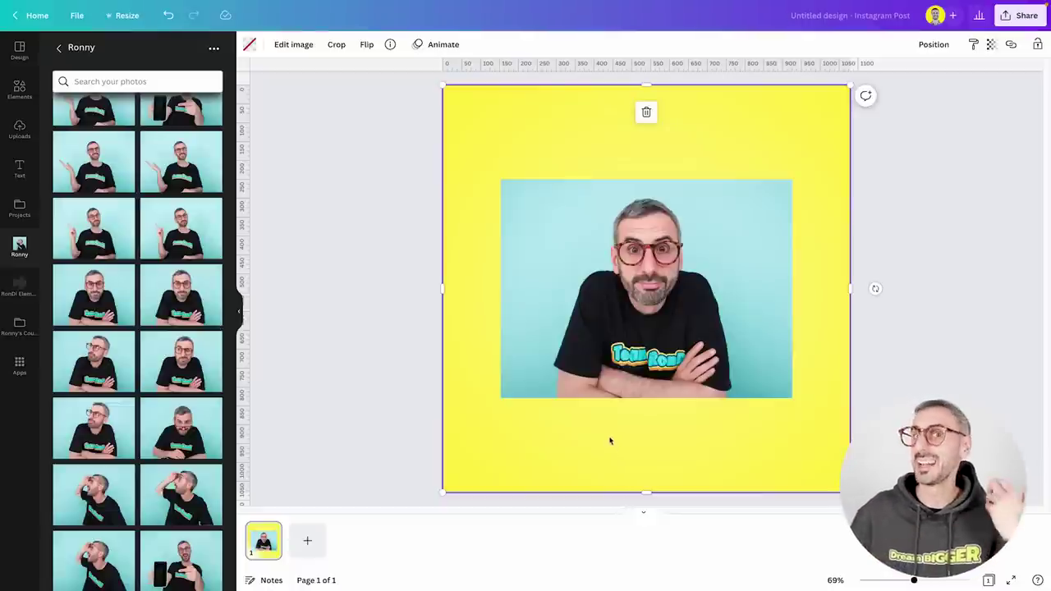
Select the crossed-arms photo placed on the yellow Instagram post page.
{"action": "left_click", "coordinate": [643, 347]}
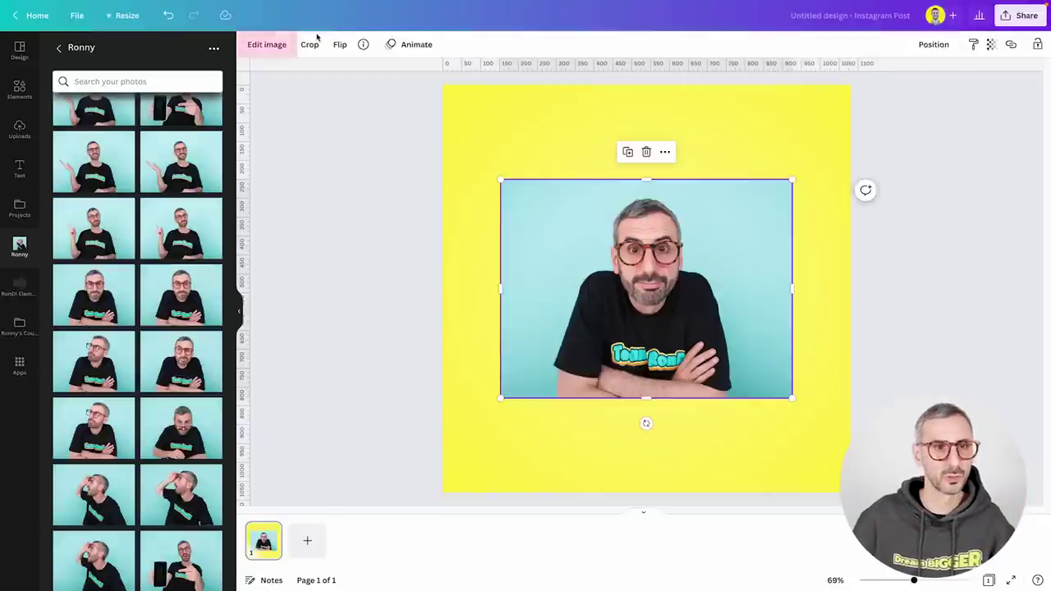
Cut the man out of his photo with BG Remover and pick the Erase brush.
{"action": "left_click", "coordinate": [267, 44]}
{"action": "left_click", "coordinate": [137, 170]}
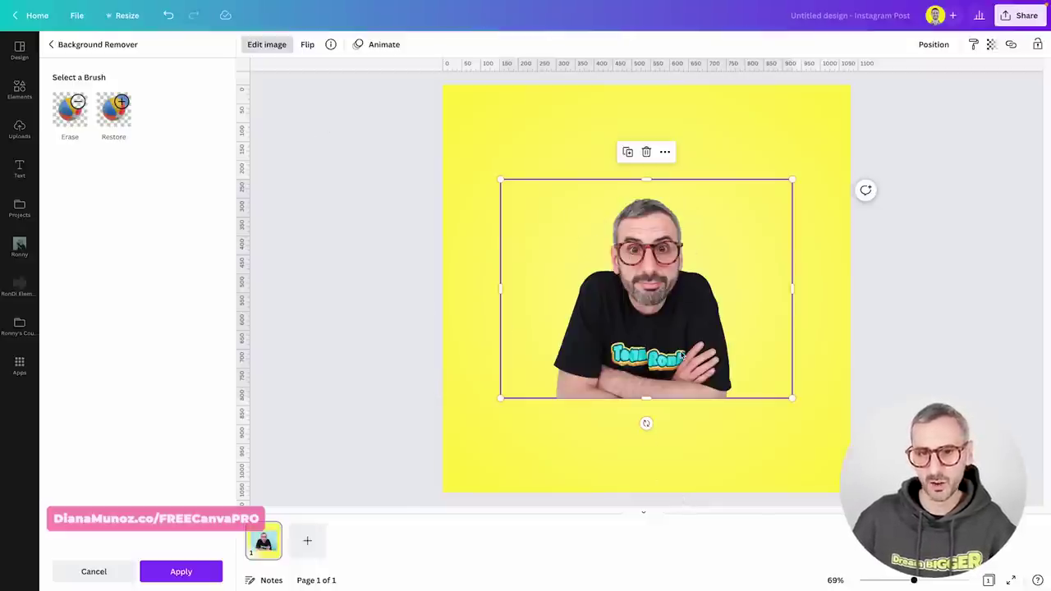
{"action": "left_click", "coordinate": [76, 119]}
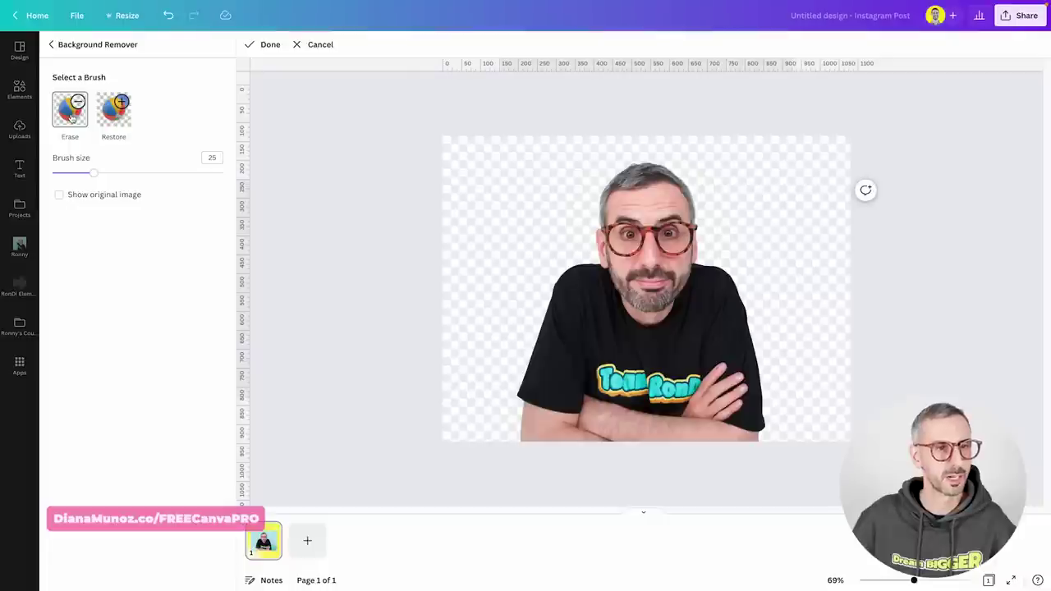
Erase the shirt, shoulders and crossed arms at brush size 100, then shrink the brush to 5.
{"action": "mouse_move", "coordinate": [559, 287]}
{"action": "left_mouse_down"}
{"action": "mouse_move", "coordinate": [527, 410]}
{"action": "mouse_move", "coordinate": [557, 434]}
{"action": "mouse_move", "coordinate": [523, 441]}
{"action": "left_mouse_up"}
{"action": "mouse_move", "coordinate": [549, 270]}
{"action": "left_mouse_down"}
{"action": "mouse_move", "coordinate": [527, 283]}
{"action": "mouse_move", "coordinate": [552, 349]}
{"action": "mouse_move", "coordinate": [539, 415]}
{"action": "left_mouse_up"}
{"action": "left_click_drag", "start_coordinate": [96, 174], "coordinate": [234, 170]}
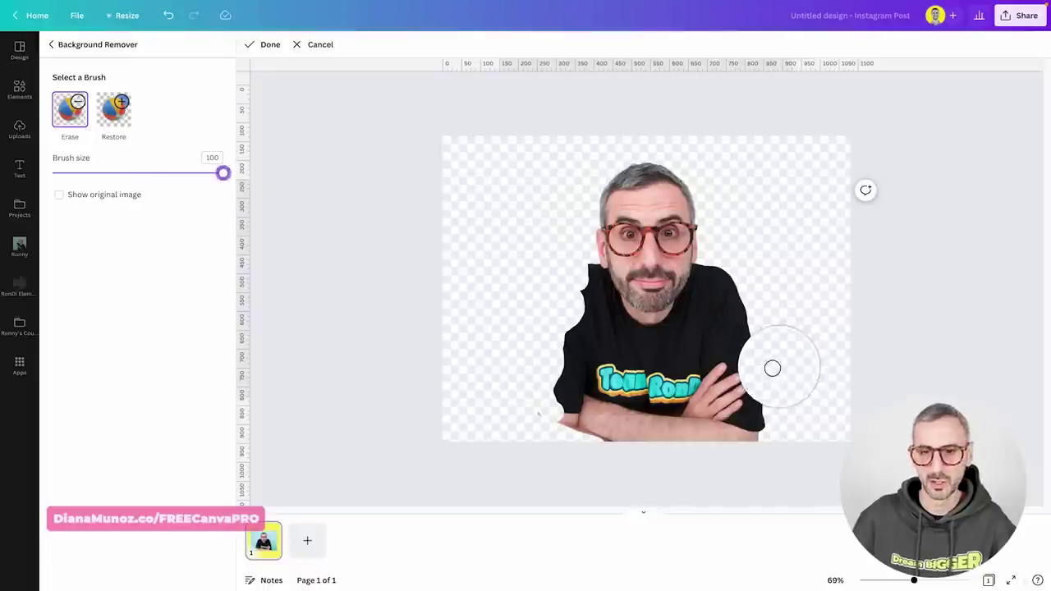
{"action": "mouse_move", "coordinate": [771, 369]}
{"action": "left_mouse_down"}
{"action": "mouse_move", "coordinate": [600, 391]}
{"action": "mouse_move", "coordinate": [566, 413]}
{"action": "left_mouse_up"}
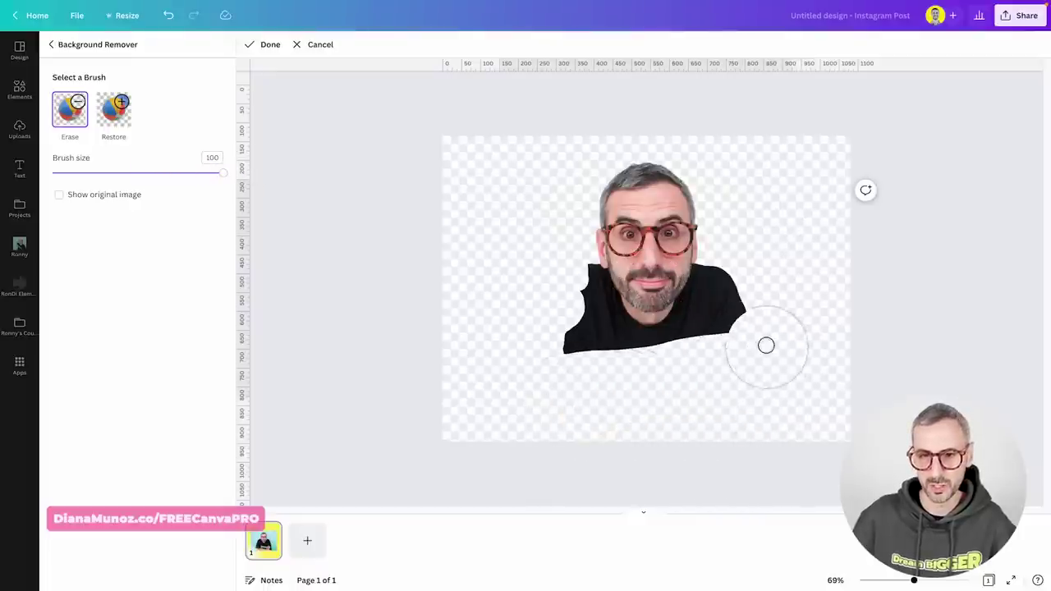
{"action": "mouse_move", "coordinate": [767, 260]}
{"action": "left_mouse_down"}
{"action": "mouse_move", "coordinate": [717, 352]}
{"action": "mouse_move", "coordinate": [649, 369]}
{"action": "mouse_move", "coordinate": [596, 361]}
{"action": "mouse_move", "coordinate": [549, 272]}
{"action": "mouse_move", "coordinate": [559, 278]}
{"action": "left_mouse_up"}
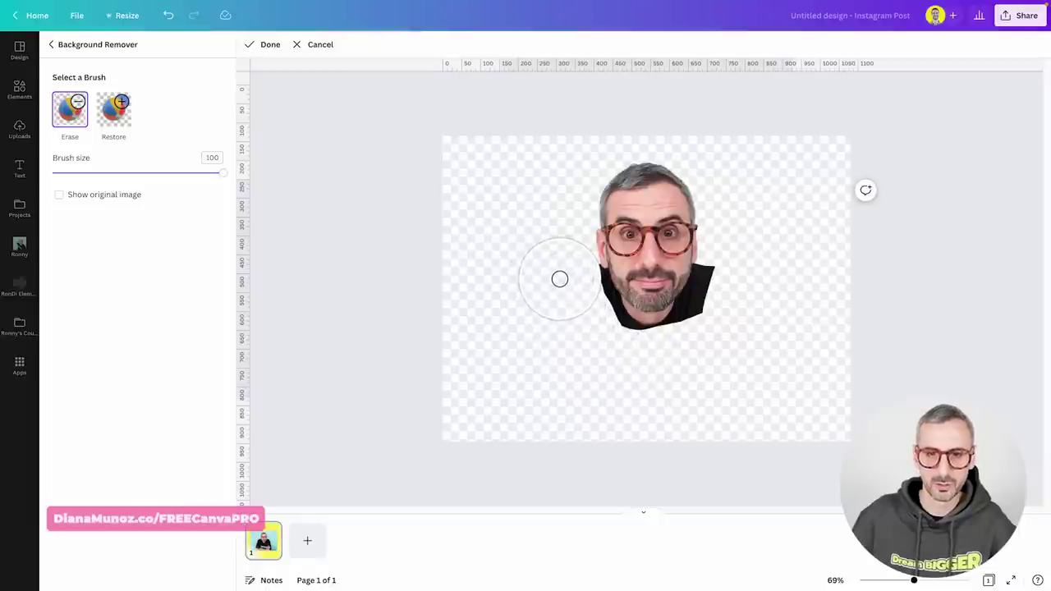
{"action": "mouse_move", "coordinate": [597, 366]}
{"action": "left_mouse_down"}
{"action": "mouse_move", "coordinate": [602, 350]}
{"action": "mouse_move", "coordinate": [652, 364]}
{"action": "mouse_move", "coordinate": [708, 352]}
{"action": "mouse_move", "coordinate": [728, 329]}
{"action": "mouse_move", "coordinate": [746, 267]}
{"action": "left_mouse_up"}
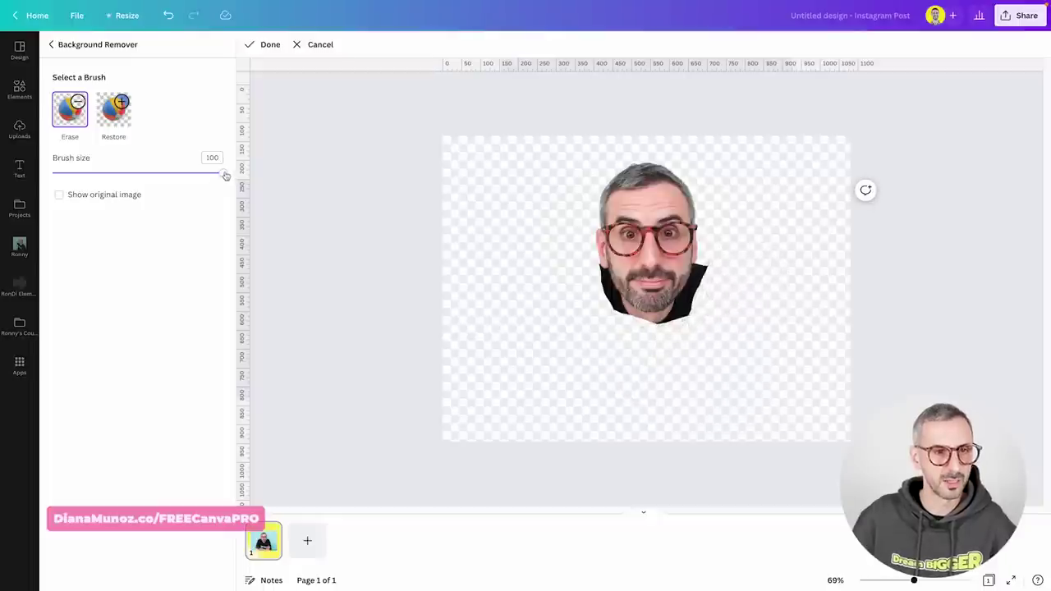
{"action": "left_click_drag", "start_coordinate": [226, 174], "coordinate": [59, 172]}
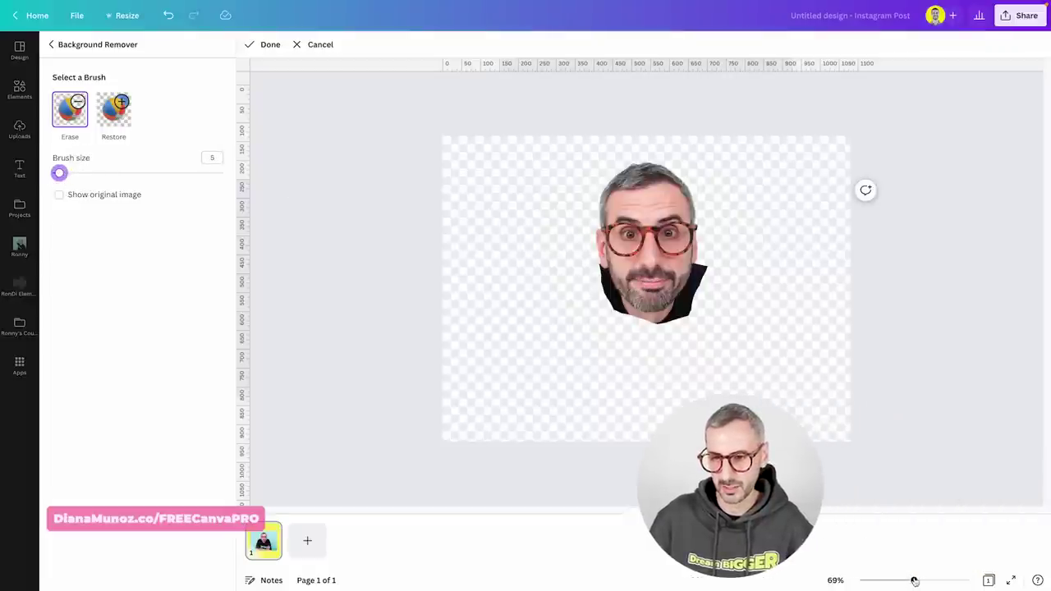
{"action": "left_click_drag", "start_coordinate": [914, 580], "coordinate": [932, 579]}
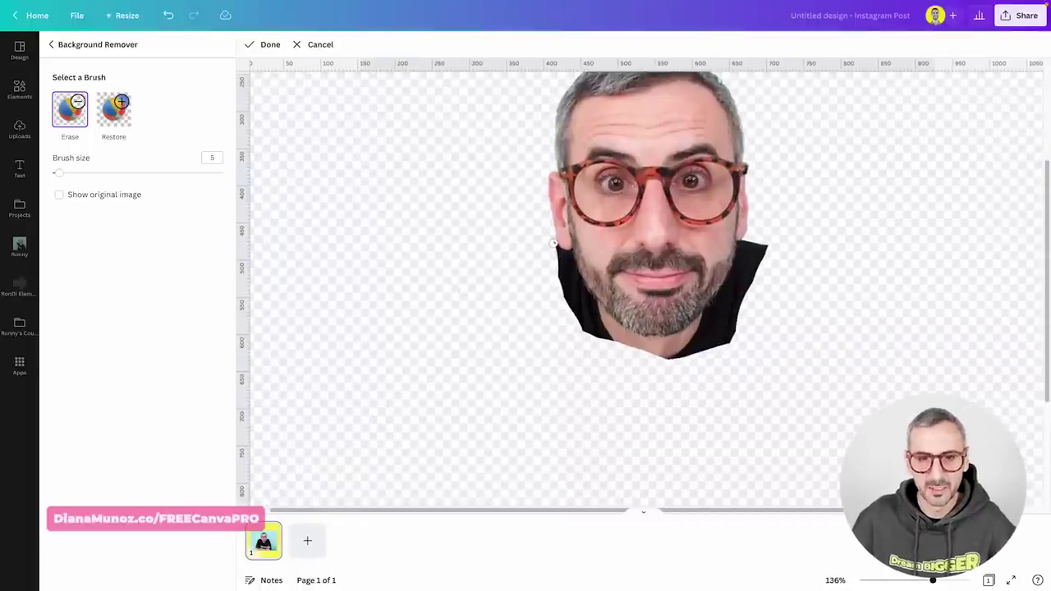
Erase the black collar along the jaw and chin, undoing two bad strokes, ending at brush size 33.
{"action": "mouse_move", "coordinate": [550, 243]}
{"action": "left_mouse_down"}
{"action": "mouse_move", "coordinate": [610, 323]}
{"action": "mouse_move", "coordinate": [674, 340]}
{"action": "mouse_move", "coordinate": [730, 307]}
{"action": "mouse_move", "coordinate": [769, 252]}
{"action": "left_mouse_up"}
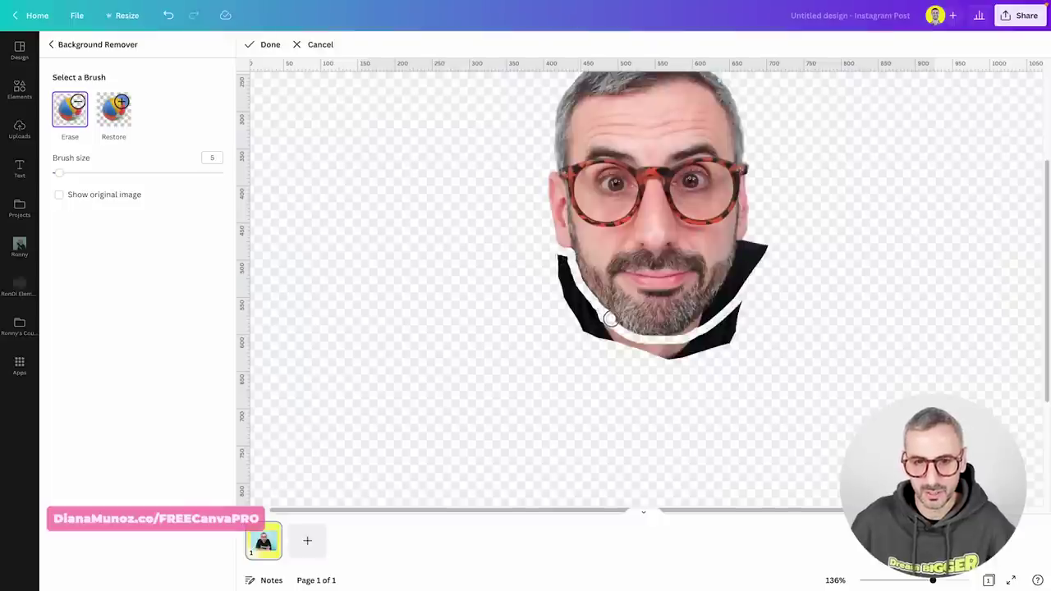
{"action": "mouse_move", "coordinate": [605, 313]}
{"action": "left_mouse_down"}
{"action": "mouse_move", "coordinate": [653, 348]}
{"action": "mouse_move", "coordinate": [695, 337]}
{"action": "mouse_move", "coordinate": [678, 337]}
{"action": "mouse_move", "coordinate": [718, 298]}
{"action": "mouse_move", "coordinate": [763, 246]}
{"action": "left_mouse_up"}
{"action": "key", "text": "ctrl+z"}
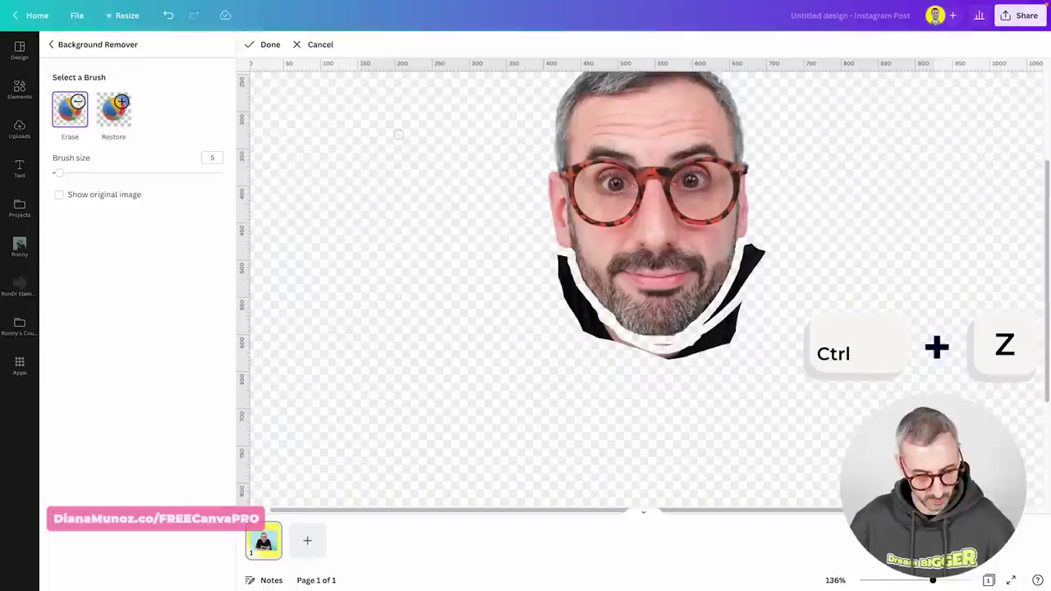
{"action": "key", "text": "ctrl+z"}
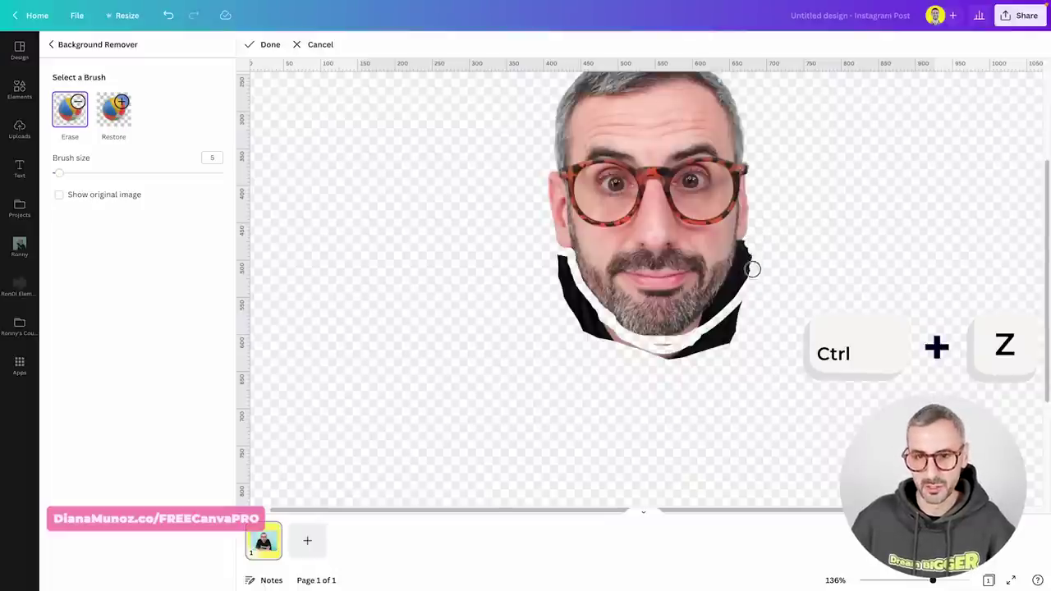
{"action": "mouse_move", "coordinate": [737, 318]}
{"action": "left_mouse_down"}
{"action": "mouse_move", "coordinate": [682, 350]}
{"action": "mouse_move", "coordinate": [655, 348]}
{"action": "mouse_move", "coordinate": [680, 341]}
{"action": "mouse_move", "coordinate": [655, 344]}
{"action": "mouse_move", "coordinate": [691, 329]}
{"action": "mouse_move", "coordinate": [723, 279]}
{"action": "left_mouse_up"}
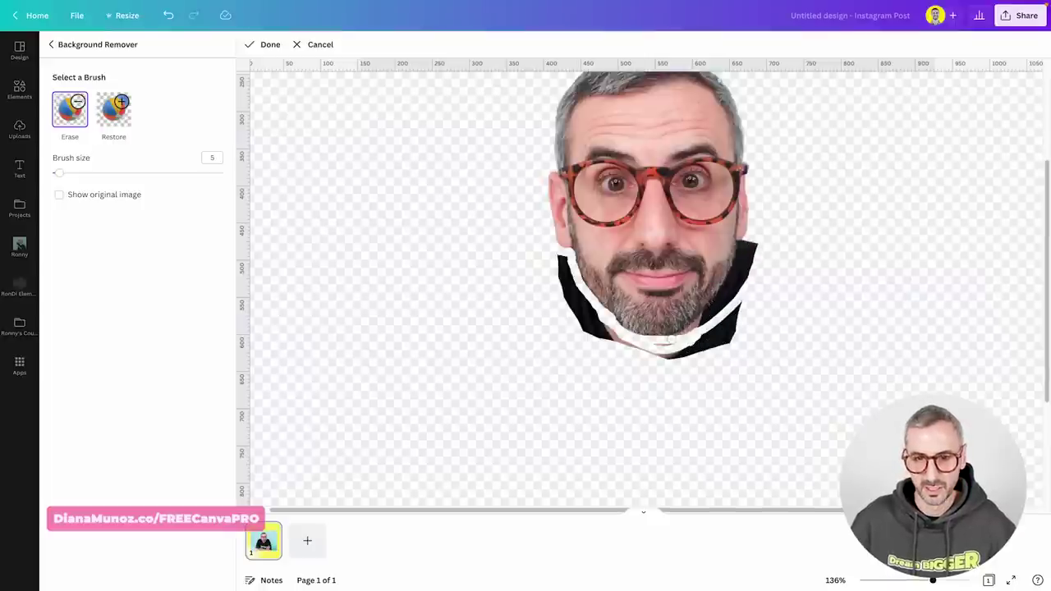
{"action": "left_click_drag", "start_coordinate": [675, 338], "coordinate": [749, 244]}
{"action": "mouse_move", "coordinate": [57, 172]}
{"action": "left_mouse_down"}
{"action": "mouse_move", "coordinate": [151, 173]}
{"action": "mouse_move", "coordinate": [108, 172]}
{"action": "left_mouse_up"}
{"action": "mouse_move", "coordinate": [549, 284]}
{"action": "left_mouse_down"}
{"action": "mouse_move", "coordinate": [575, 329]}
{"action": "mouse_move", "coordinate": [641, 376]}
{"action": "mouse_move", "coordinate": [676, 367]}
{"action": "mouse_move", "coordinate": [726, 326]}
{"action": "mouse_move", "coordinate": [759, 271]}
{"action": "left_mouse_up"}
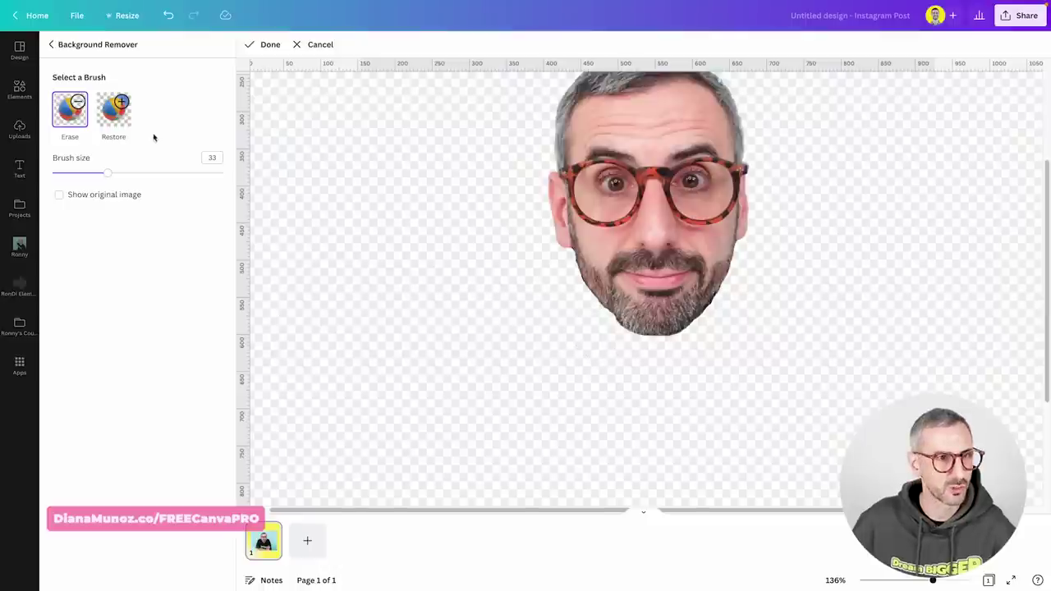
Switch to a smaller Restore brush and finish the manual brush edits with Done.
{"action": "left_click", "coordinate": [124, 119]}
{"action": "left_click_drag", "start_coordinate": [107, 173], "coordinate": [77, 172]}
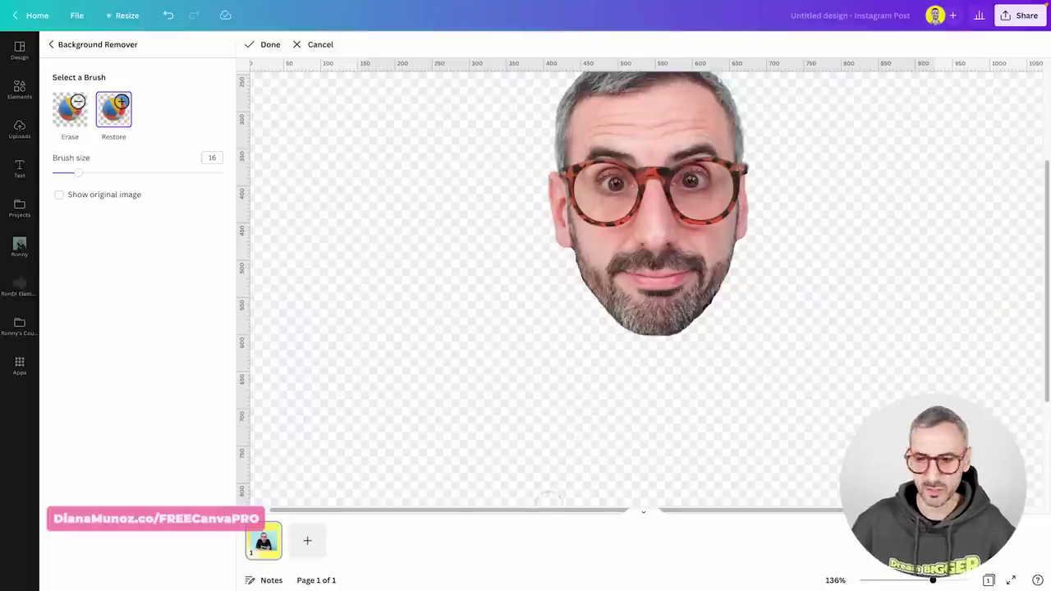
{"action": "left_click", "coordinate": [274, 44]}
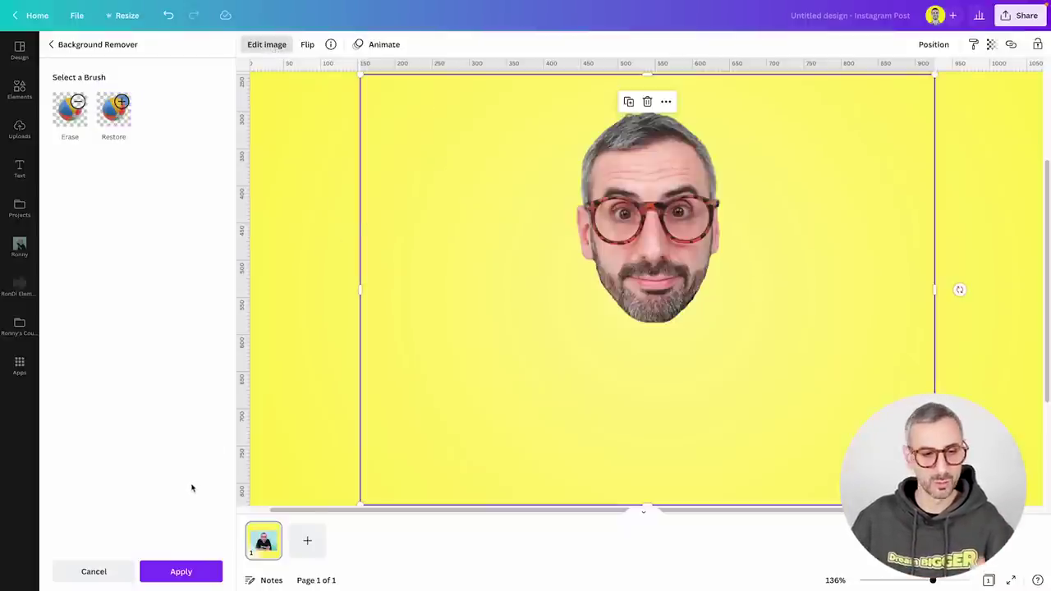
Apply the background removal and zoom out to see the whole page.
{"action": "left_click", "coordinate": [183, 572]}
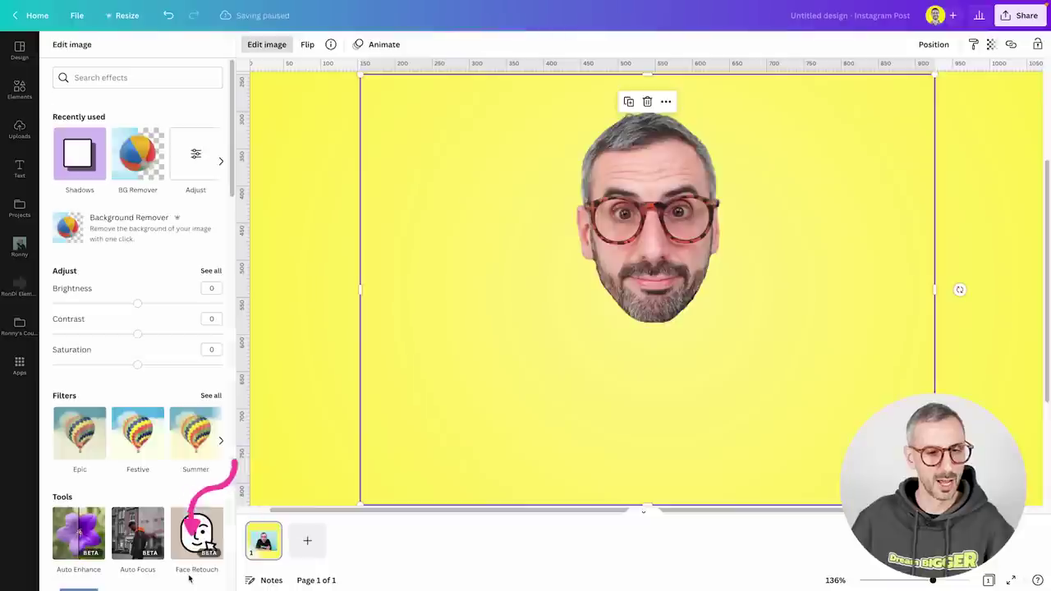
{"action": "left_click", "coordinate": [330, 401]}
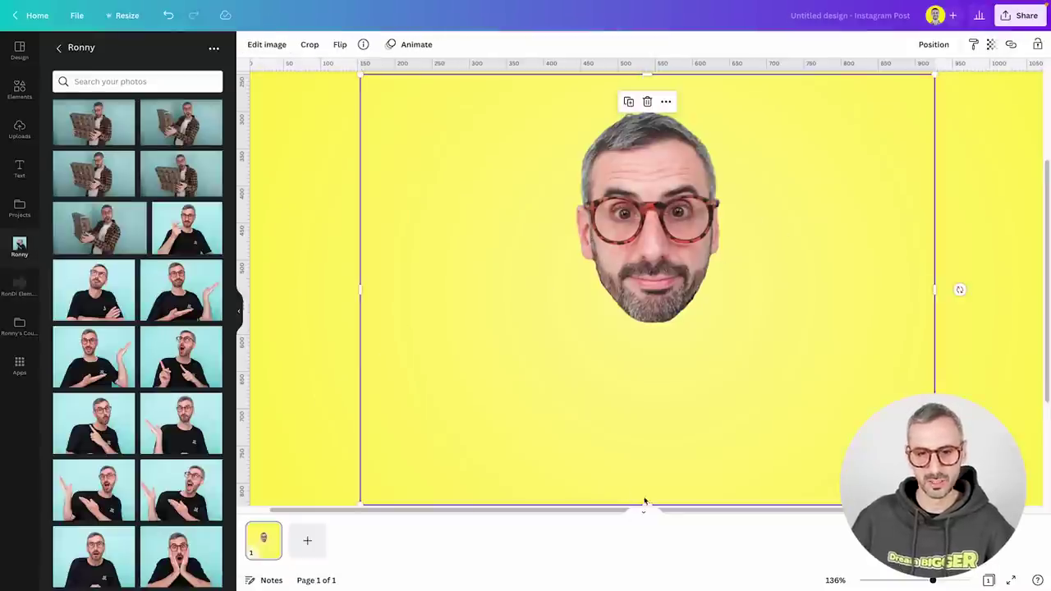
{"action": "mouse_move", "coordinate": [932, 580]}
{"action": "left_mouse_down"}
{"action": "mouse_move", "coordinate": [893, 580]}
{"action": "mouse_move", "coordinate": [916, 581]}
{"action": "left_mouse_up"}
Crop the head image's frame tightly around the face from the bottom, left, right and top.
{"action": "left_click_drag", "start_coordinate": [647, 411], "coordinate": [647, 317]}
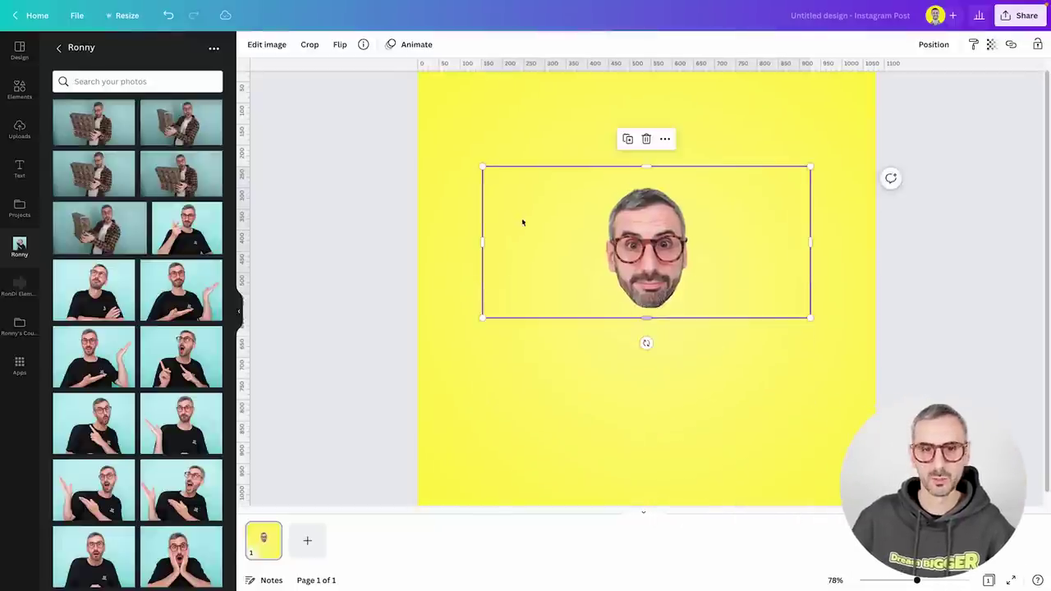
{"action": "left_click_drag", "start_coordinate": [482, 241], "coordinate": [596, 241]}
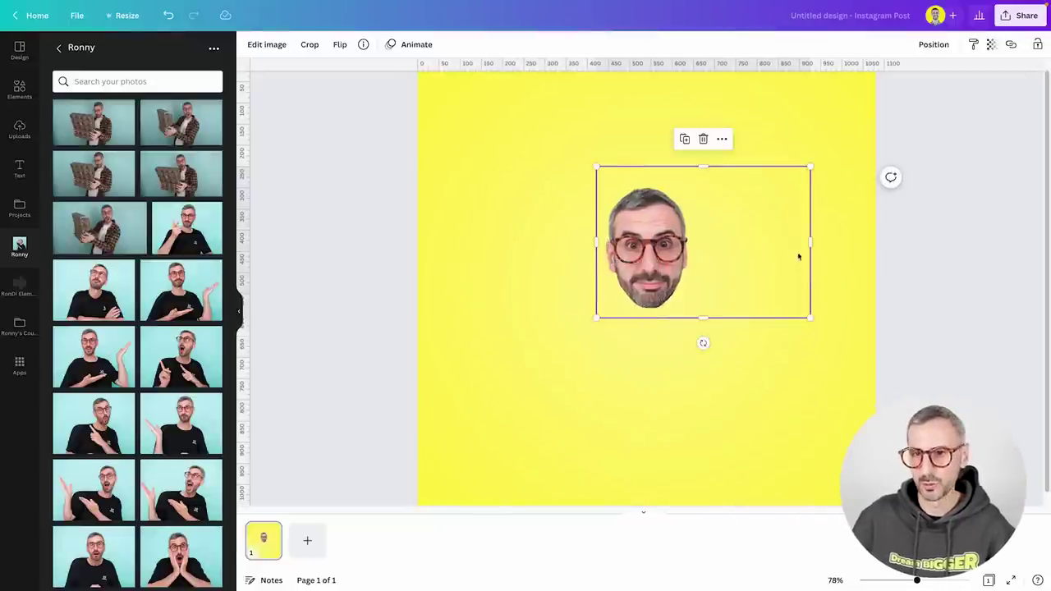
{"action": "left_click_drag", "start_coordinate": [809, 243], "coordinate": [698, 243]}
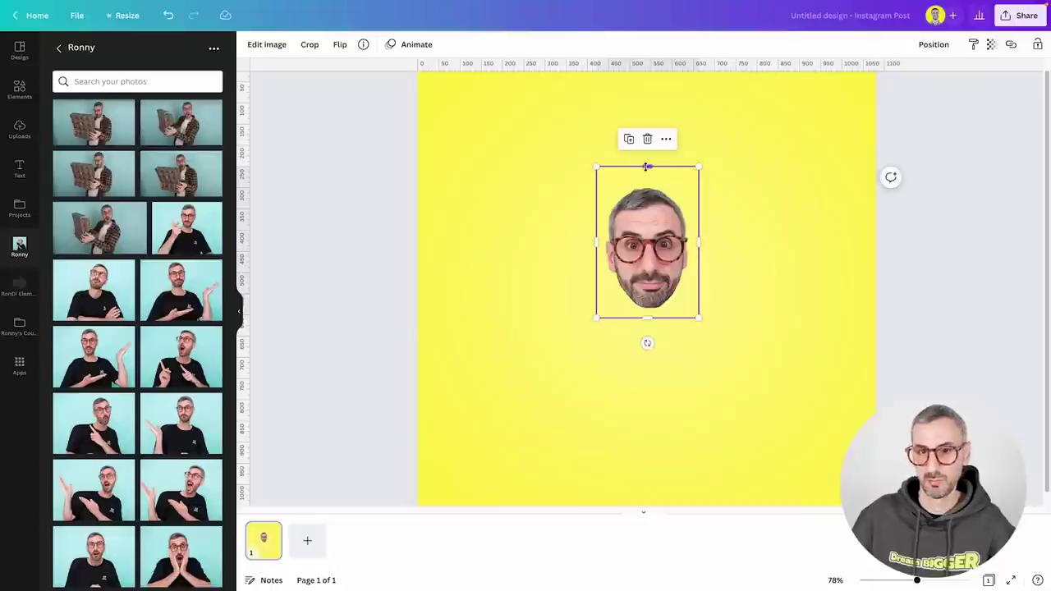
{"action": "left_click_drag", "start_coordinate": [645, 167], "coordinate": [651, 177]}
{"action": "left_click", "coordinate": [807, 343]}
{"action": "left_click_drag", "start_coordinate": [917, 580], "coordinate": [909, 580]}
{"action": "mouse_move", "coordinate": [736, 279]}
{"action": "left_mouse_down"}
{"action": "mouse_move", "coordinate": [759, 392]}
{"action": "mouse_move", "coordinate": [753, 290]}
{"action": "mouse_move", "coordinate": [739, 290]}
{"action": "left_mouse_up"}
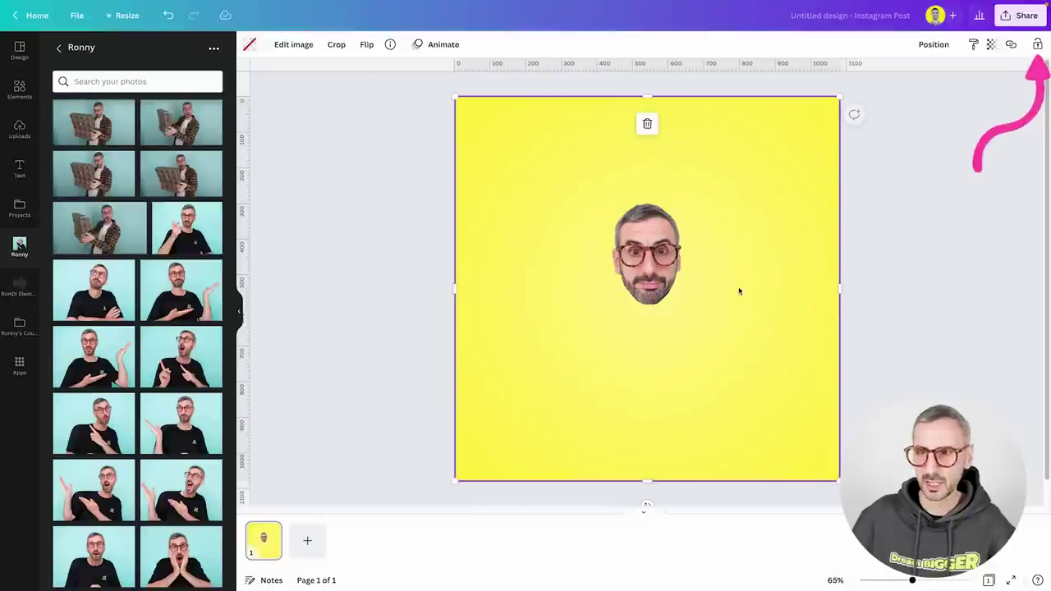
Lock the yellow background and move the head cut-out near the page centre.
{"action": "left_click", "coordinate": [1037, 45]}
{"action": "left_click_drag", "start_coordinate": [642, 279], "coordinate": [662, 221]}
{"action": "left_click_drag", "start_coordinate": [631, 274], "coordinate": [655, 281]}
{"action": "left_click", "coordinate": [826, 231]}
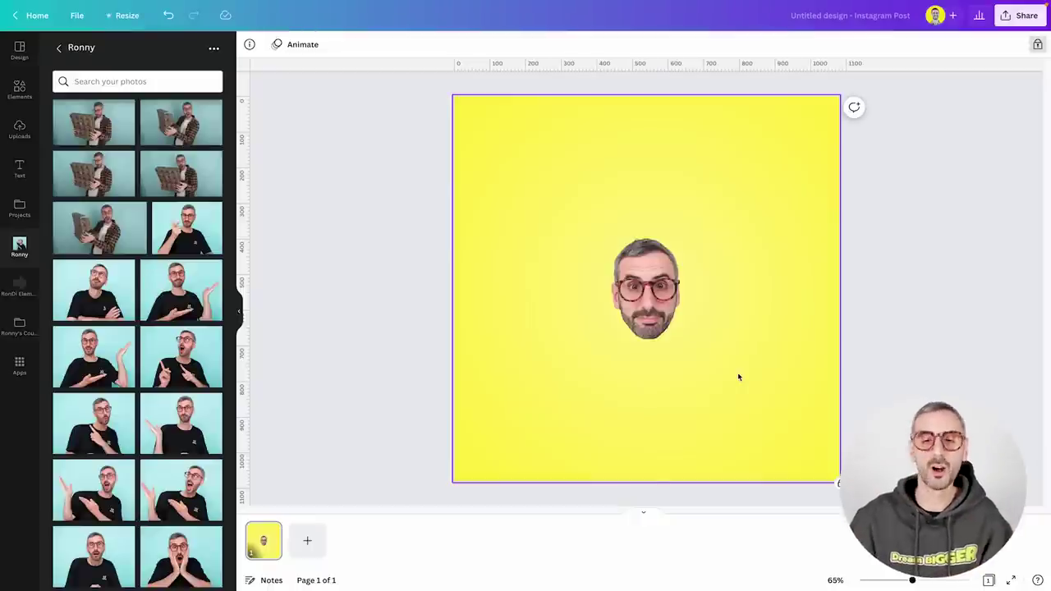
Enlarge the head cut-out to fill most of the page and snap it to the centre guides.
{"action": "left_click", "coordinate": [609, 341]}
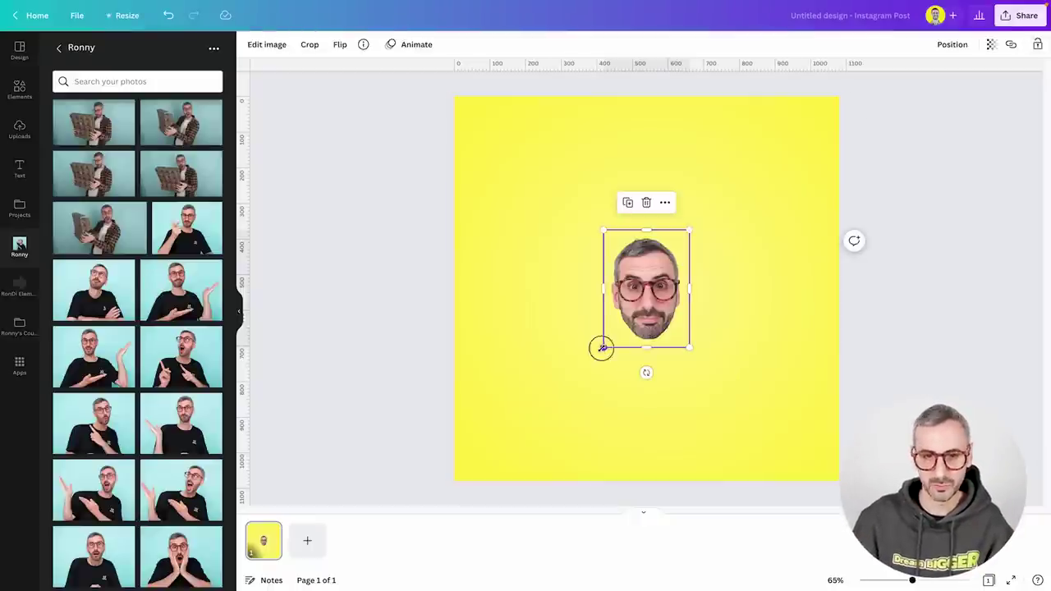
{"action": "left_click_drag", "start_coordinate": [600, 348], "coordinate": [655, 308]}
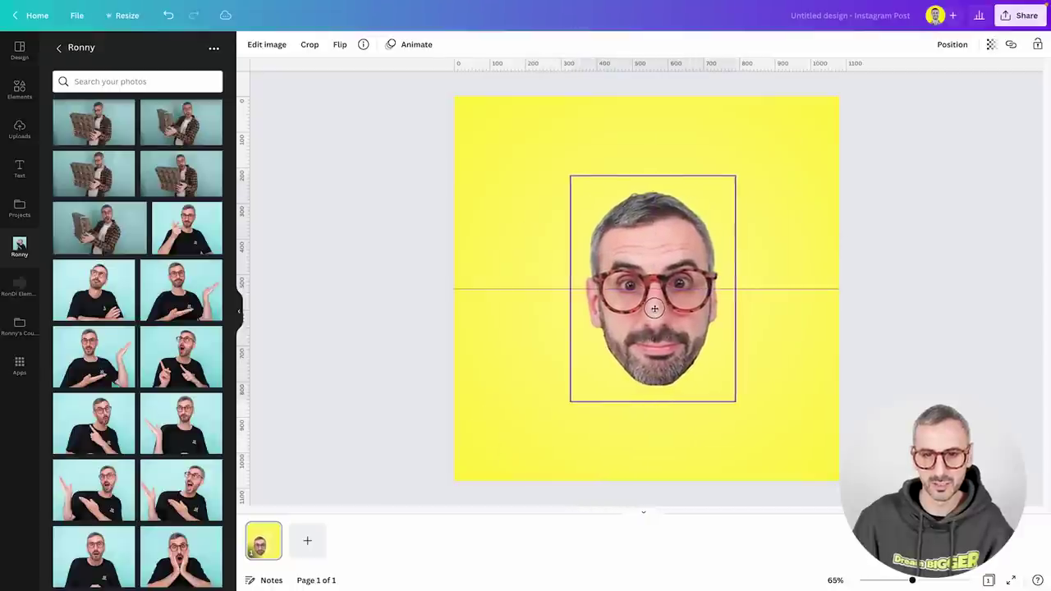
{"action": "left_click_drag", "start_coordinate": [732, 399], "coordinate": [806, 470]}
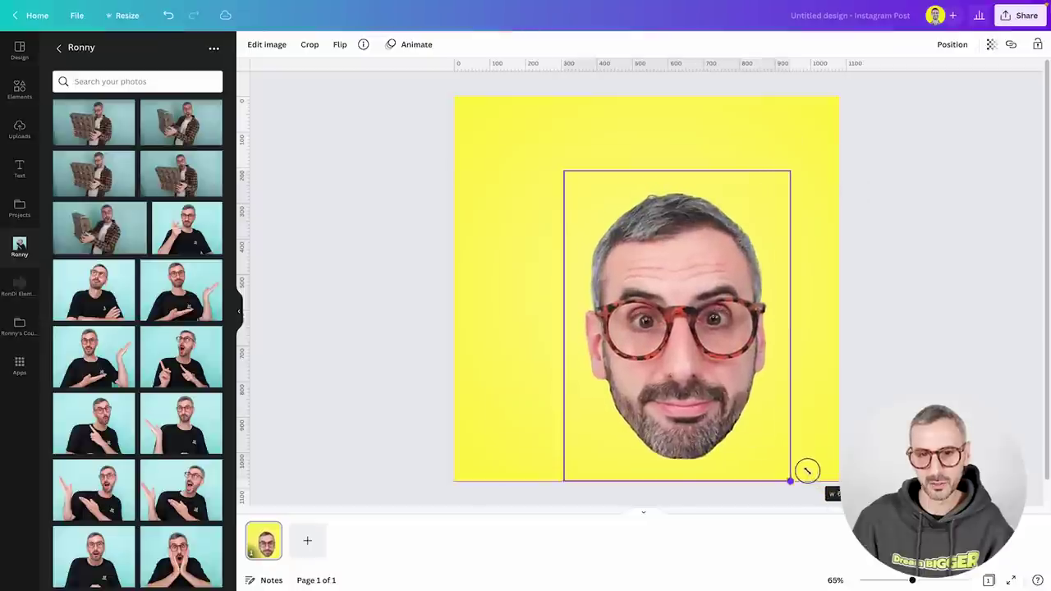
{"action": "left_click_drag", "start_coordinate": [685, 334], "coordinate": [659, 304]}
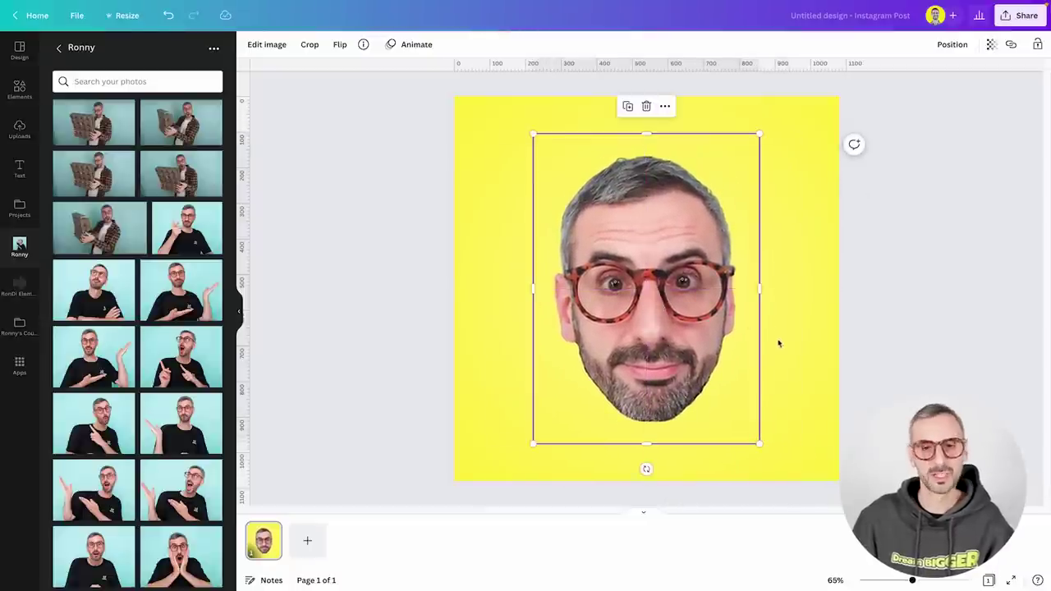
{"action": "left_click_drag", "start_coordinate": [753, 133], "coordinate": [769, 118]}
{"action": "mouse_move", "coordinate": [652, 341]}
{"action": "left_mouse_down"}
{"action": "mouse_move", "coordinate": [627, 341]}
{"action": "mouse_move", "coordinate": [644, 341]}
{"action": "left_mouse_up"}
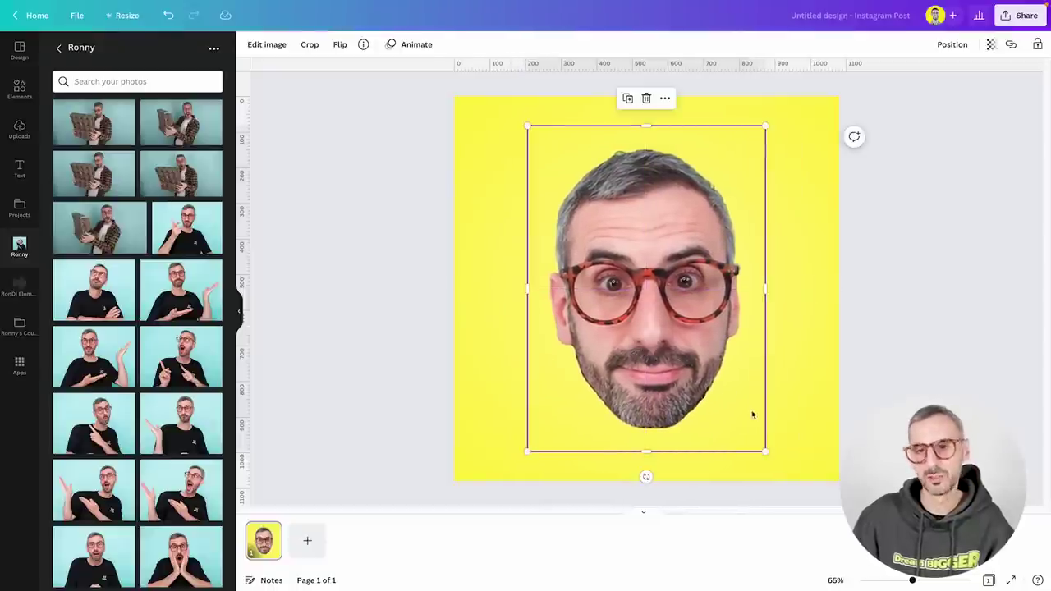
{"action": "left_click", "coordinate": [809, 386]}
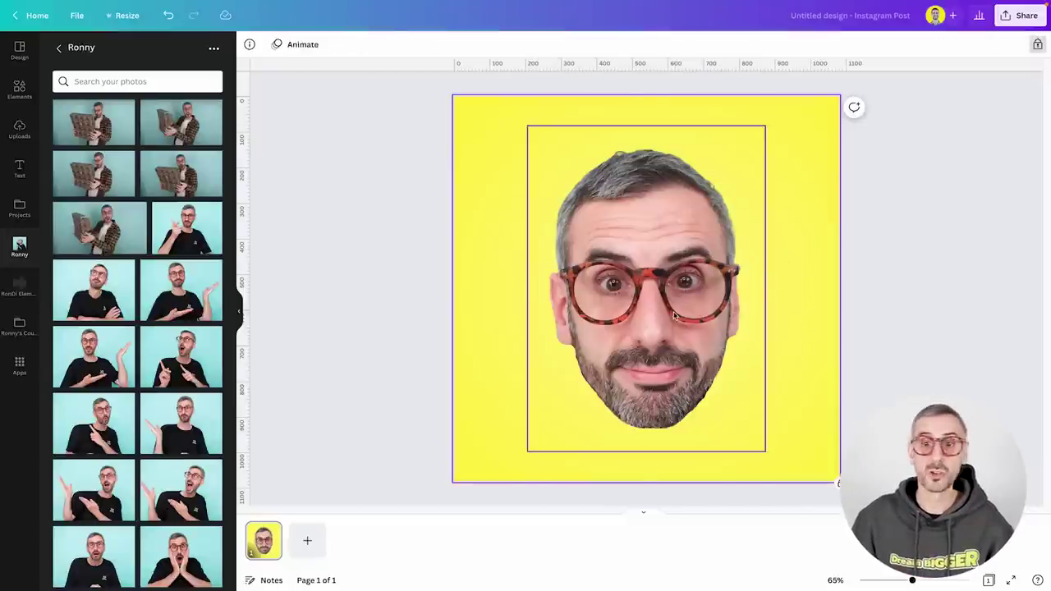
{"action": "left_click", "coordinate": [665, 273]}
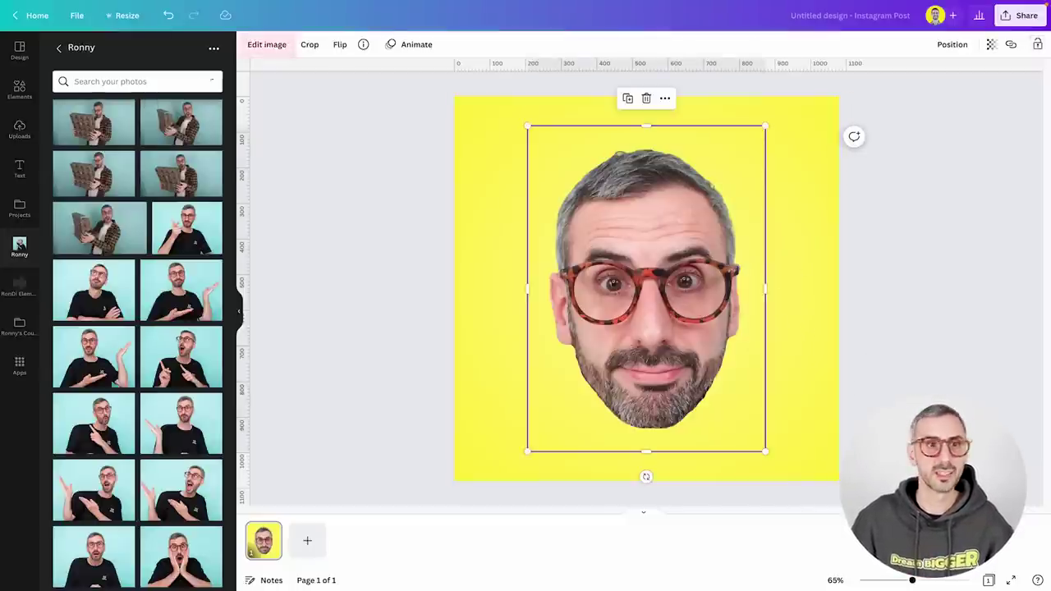
Apply the Glow shadow preset to the head cut-out via Edit image > Shadows.
{"action": "left_click", "coordinate": [268, 47]}
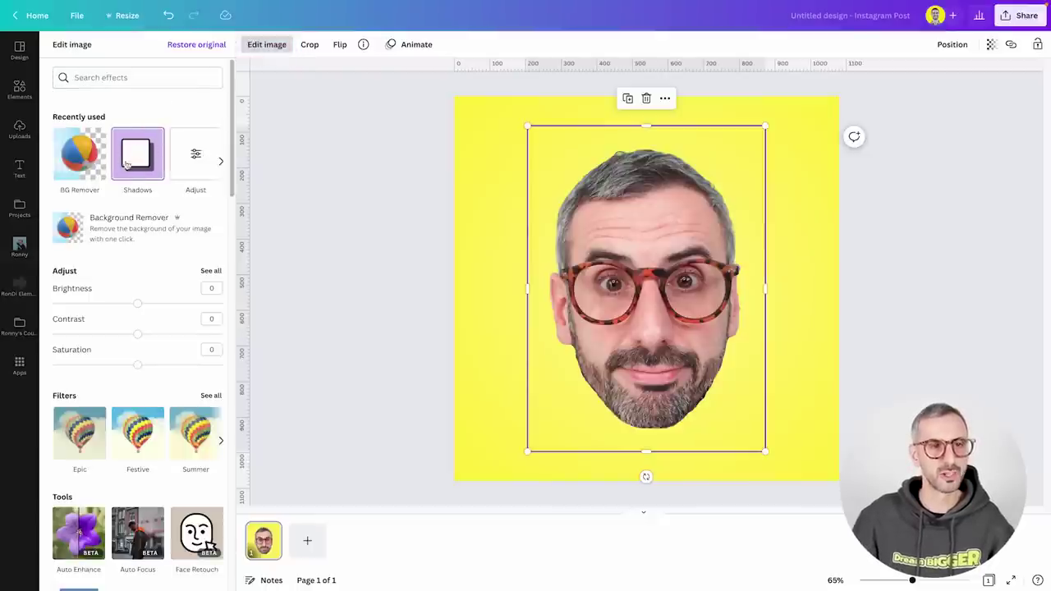
{"action": "left_click", "coordinate": [138, 161]}
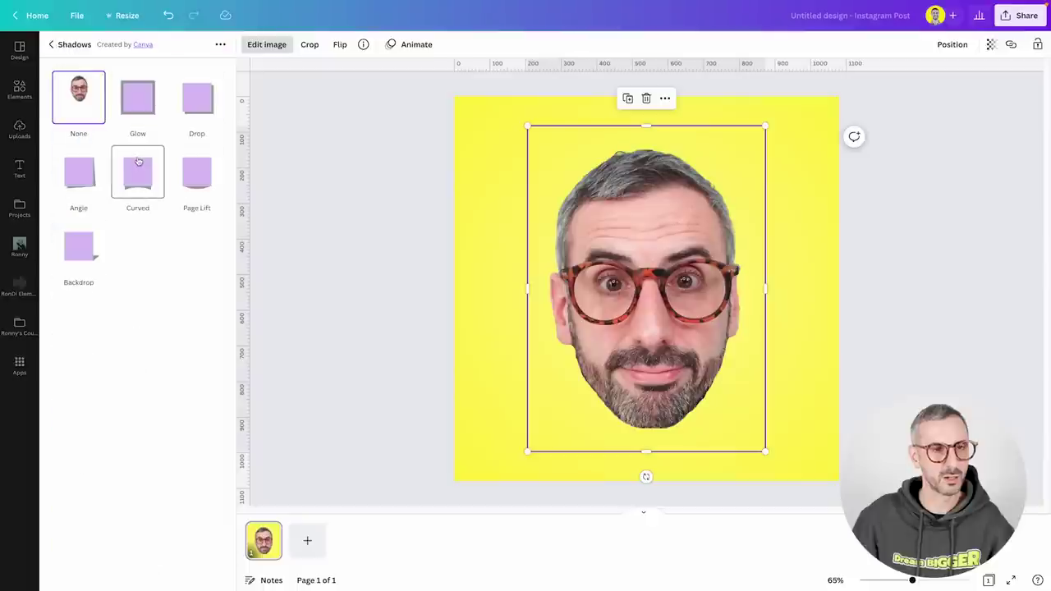
{"action": "left_click", "coordinate": [135, 105]}
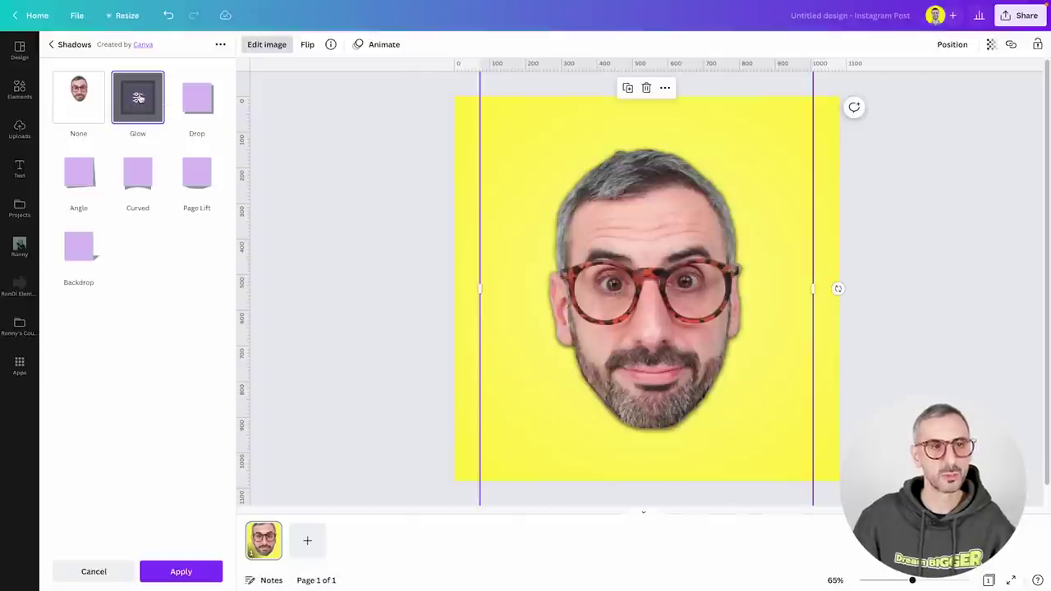
{"action": "left_click", "coordinate": [138, 98]}
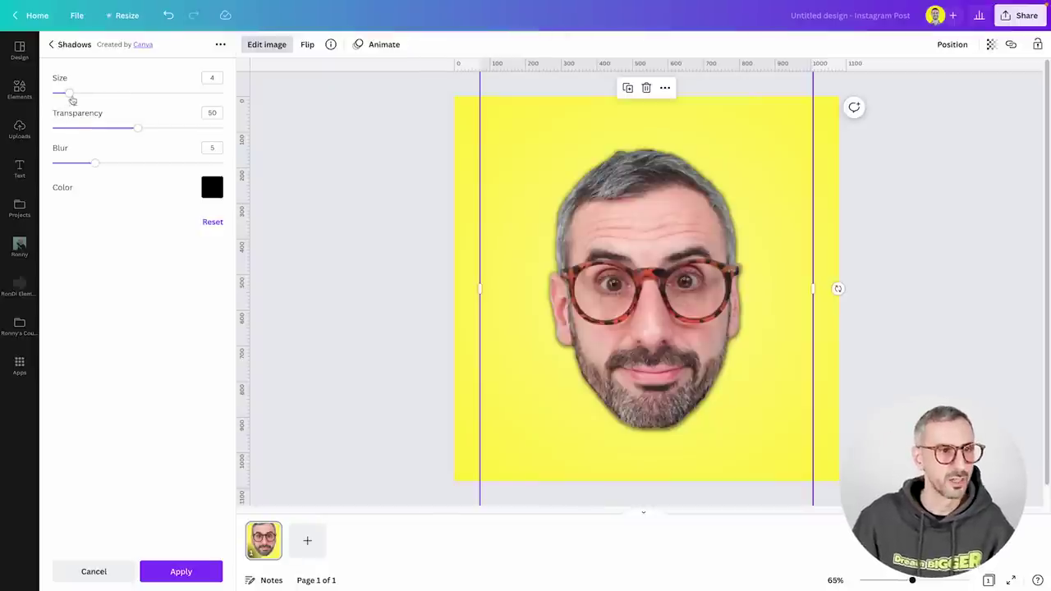
Set the glow to size 12, transparency 85 and blur 6, and apply it.
{"action": "left_click_drag", "start_coordinate": [71, 99], "coordinate": [104, 102]}
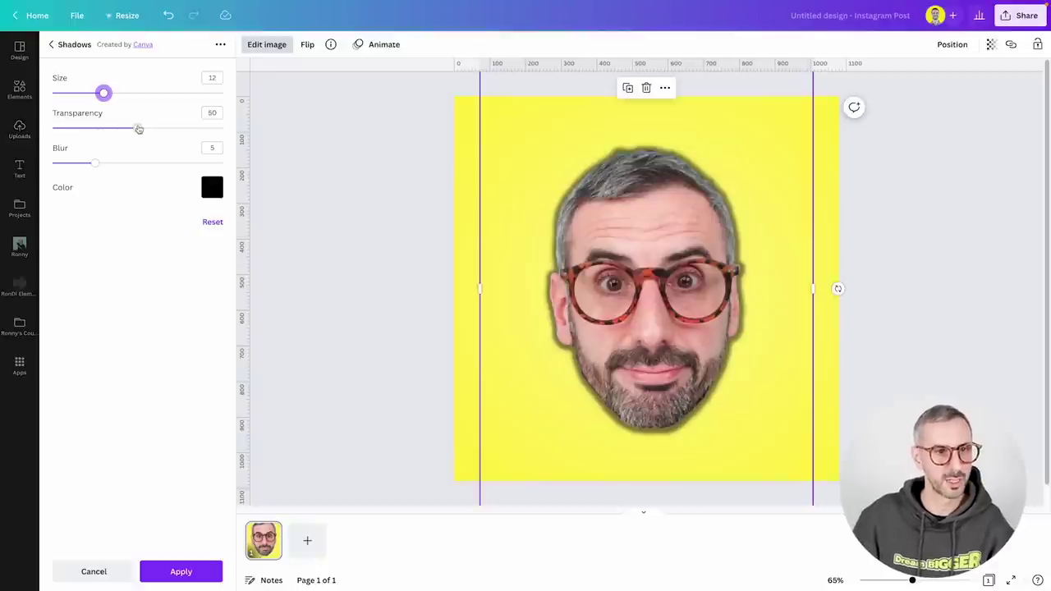
{"action": "left_click_drag", "start_coordinate": [139, 129], "coordinate": [197, 130]}
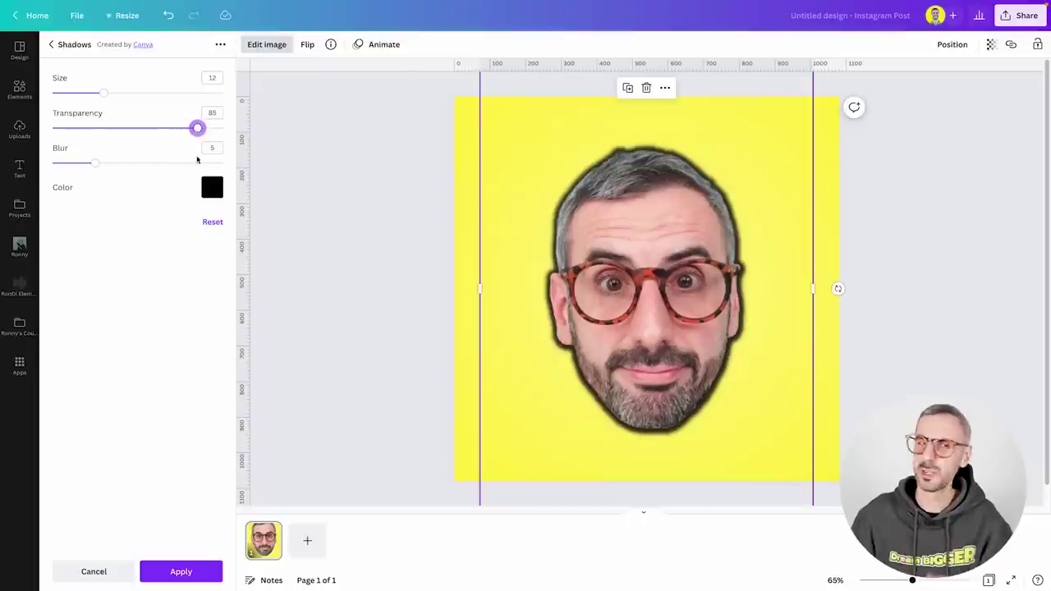
{"action": "left_click_drag", "start_coordinate": [96, 162], "coordinate": [42, 154]}
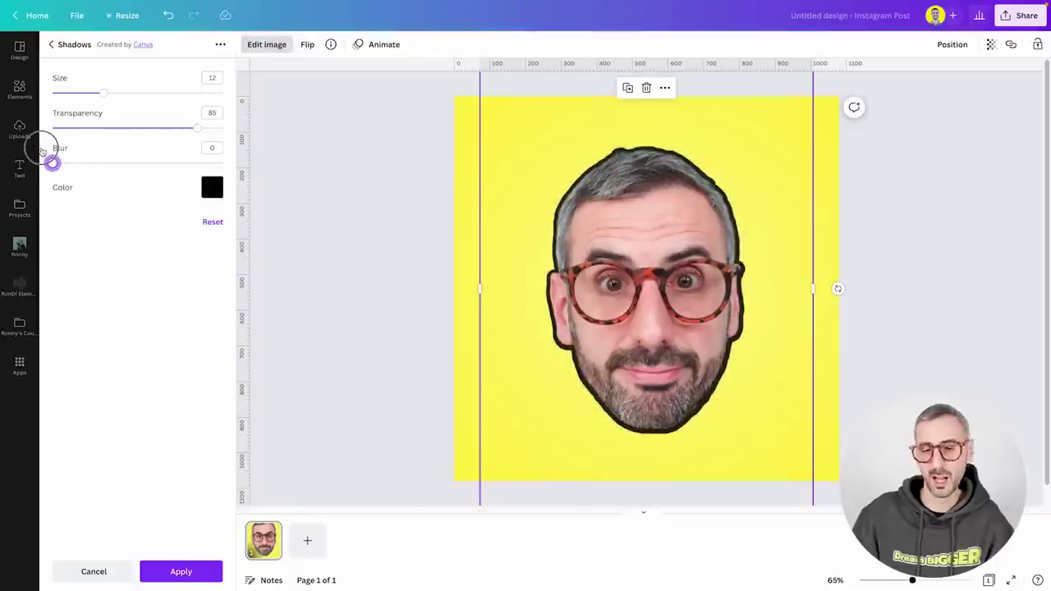
{"action": "left_click_drag", "start_coordinate": [43, 152], "coordinate": [107, 153]}
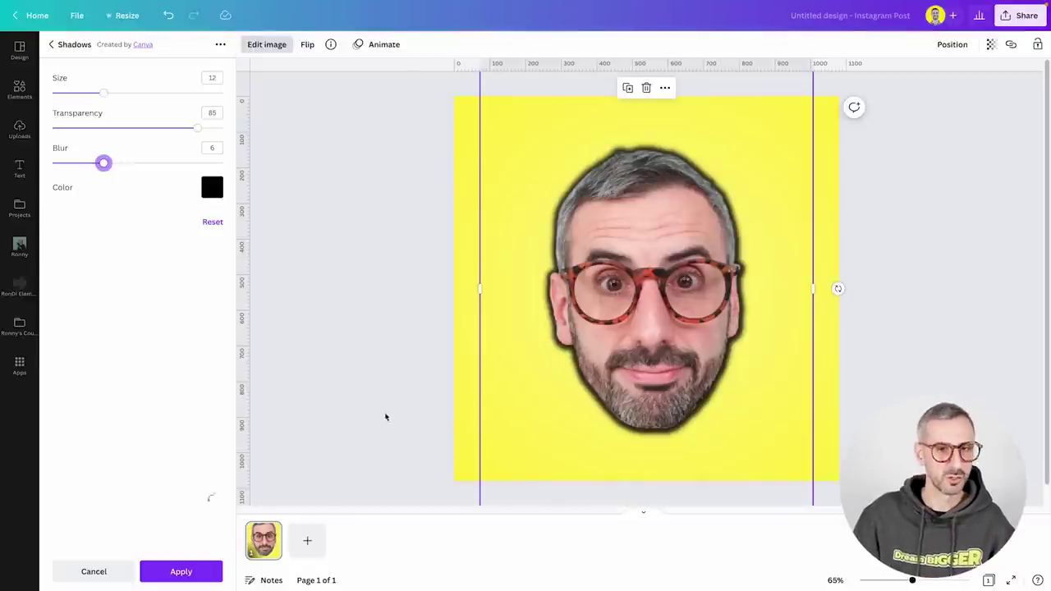
{"action": "left_click", "coordinate": [181, 572]}
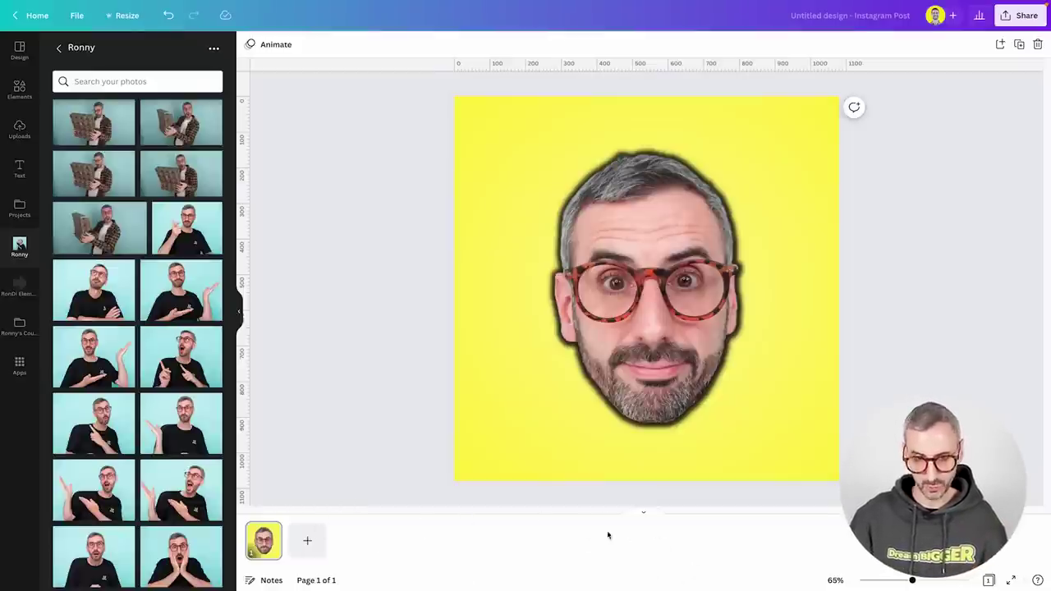
Collapse the page thumbnails strip so only the yellow head design shows.
{"action": "left_click", "coordinate": [647, 515]}
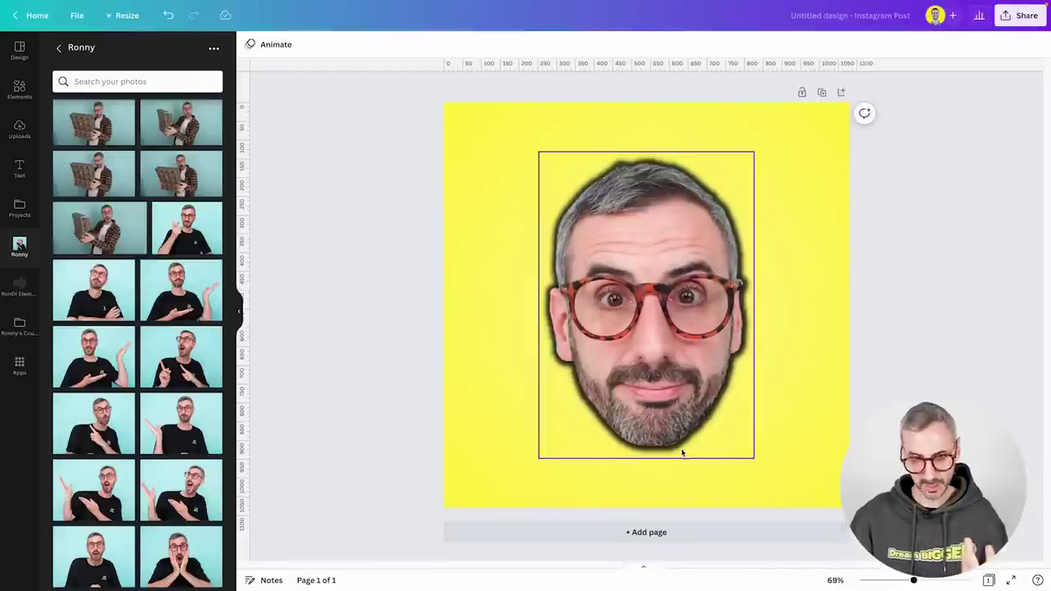
Duplicate page 1 as page 2 and delete the extra pasted third page.
{"action": "left_click", "coordinate": [645, 568]}
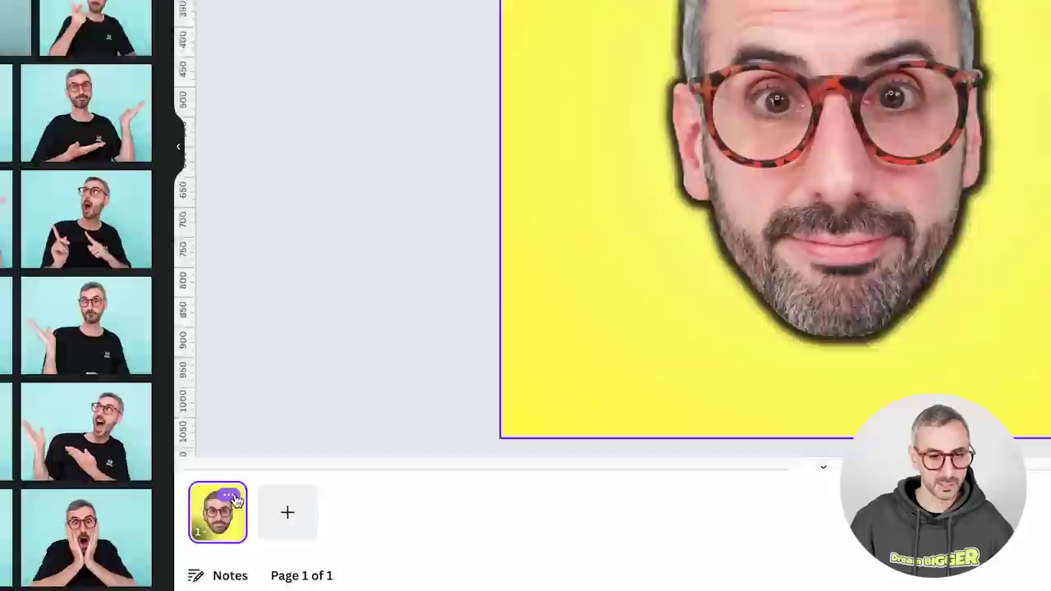
{"action": "left_click", "coordinate": [272, 531]}
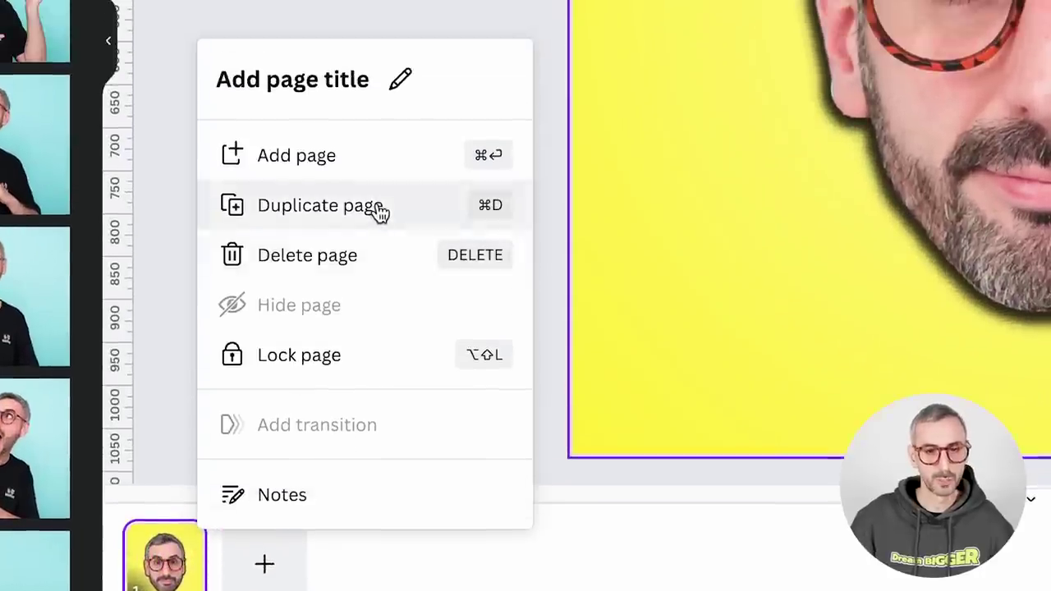
{"action": "left_click", "coordinate": [376, 132]}
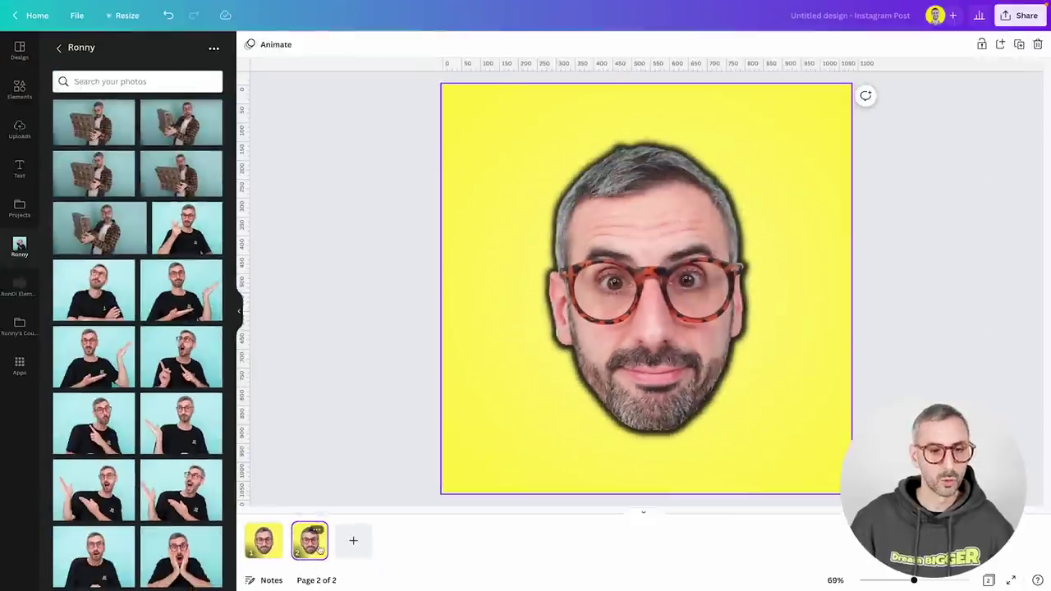
{"action": "key", "text": "ctrl+c"}
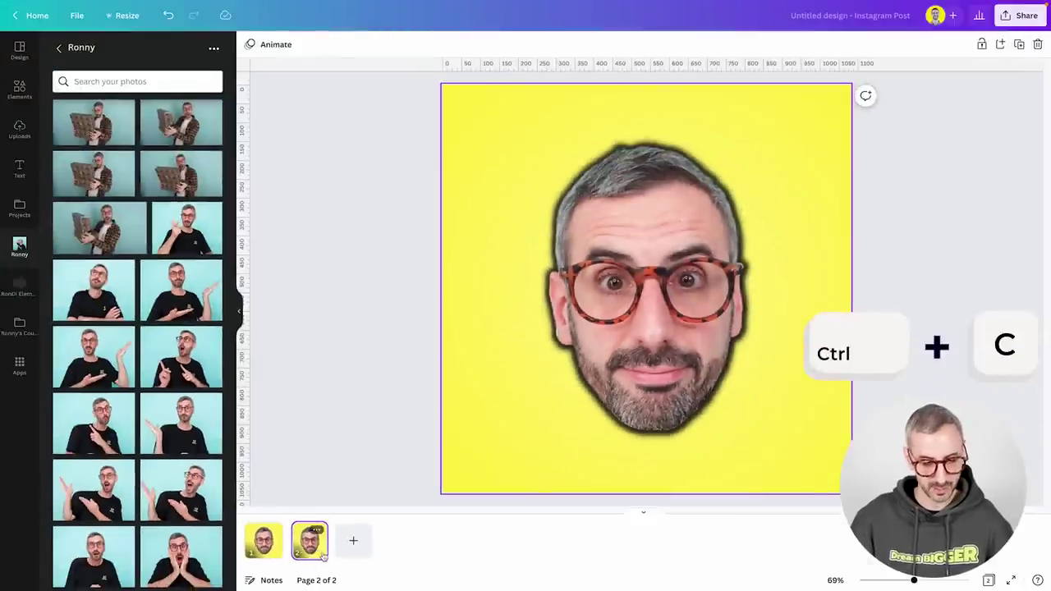
{"action": "key", "text": "ctrl+v"}
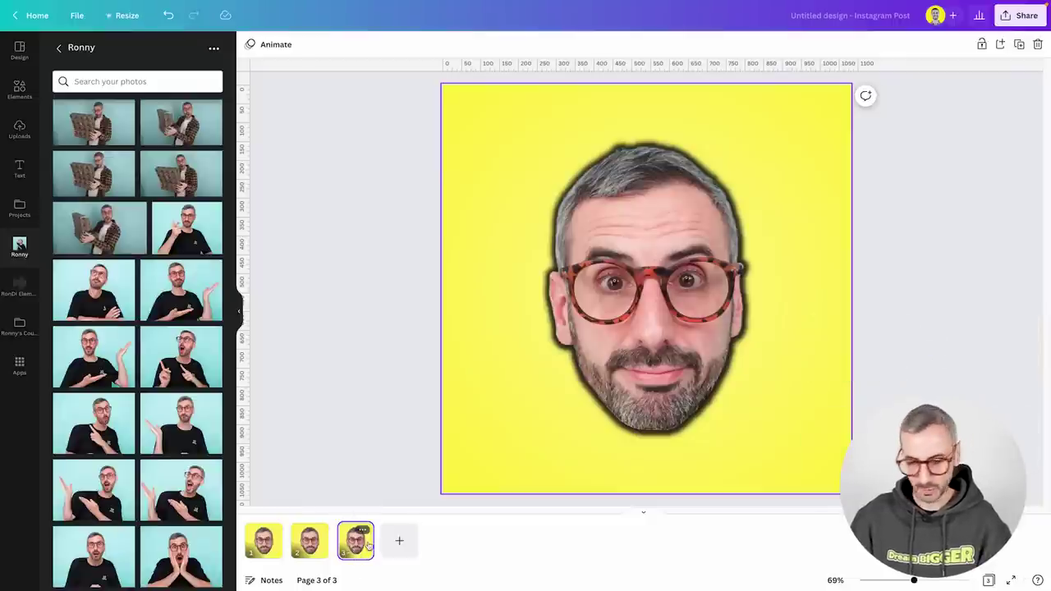
{"action": "key", "text": "Delete"}
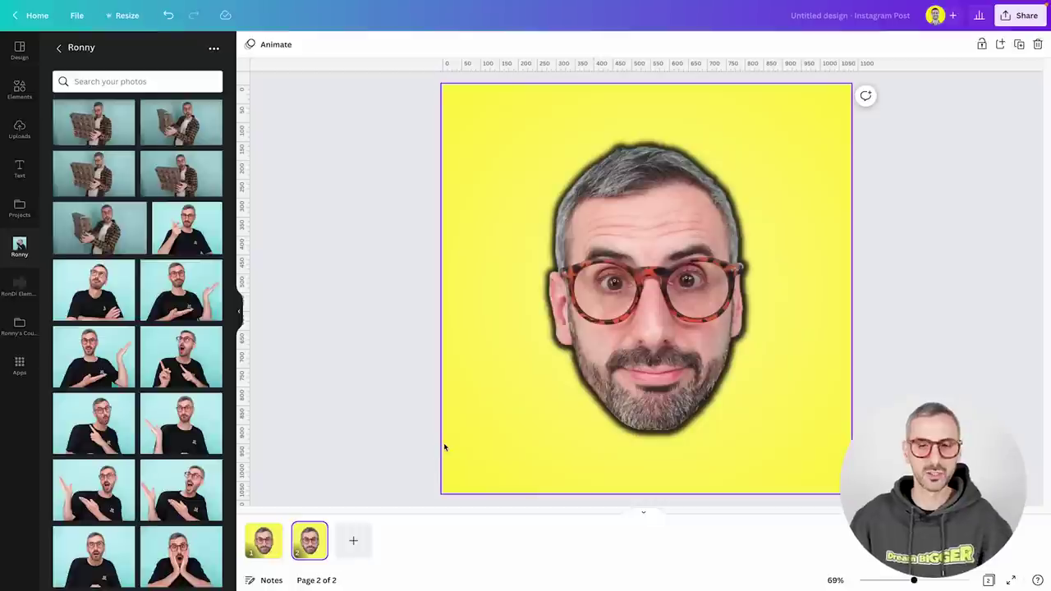
{"action": "left_click", "coordinate": [648, 427]}
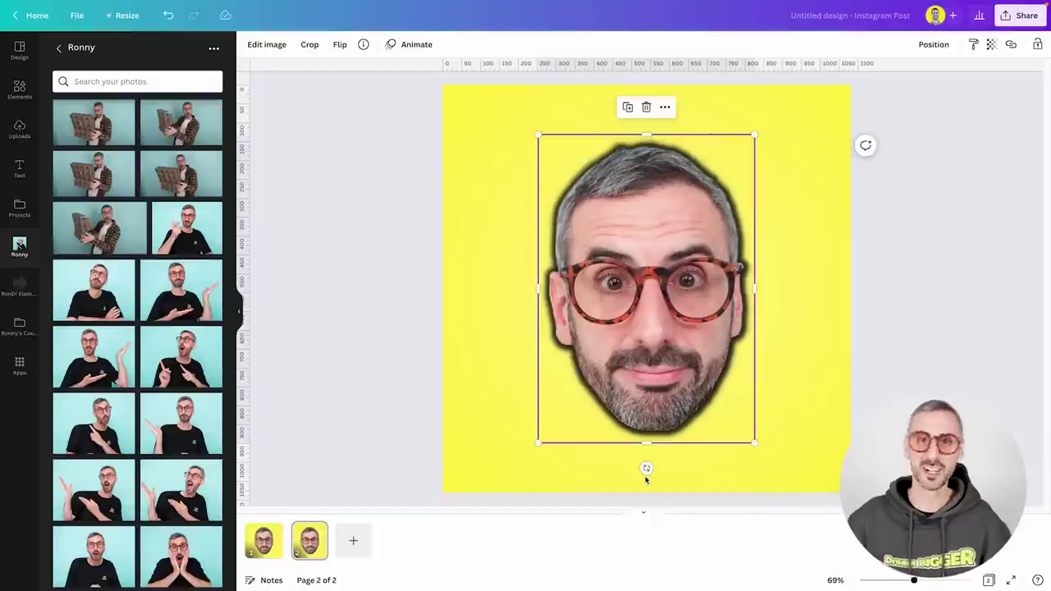
Tilt the head on page 2 about −8° and compare it against upright page 1.
{"action": "left_click", "coordinate": [312, 532]}
{"action": "left_click", "coordinate": [659, 357]}
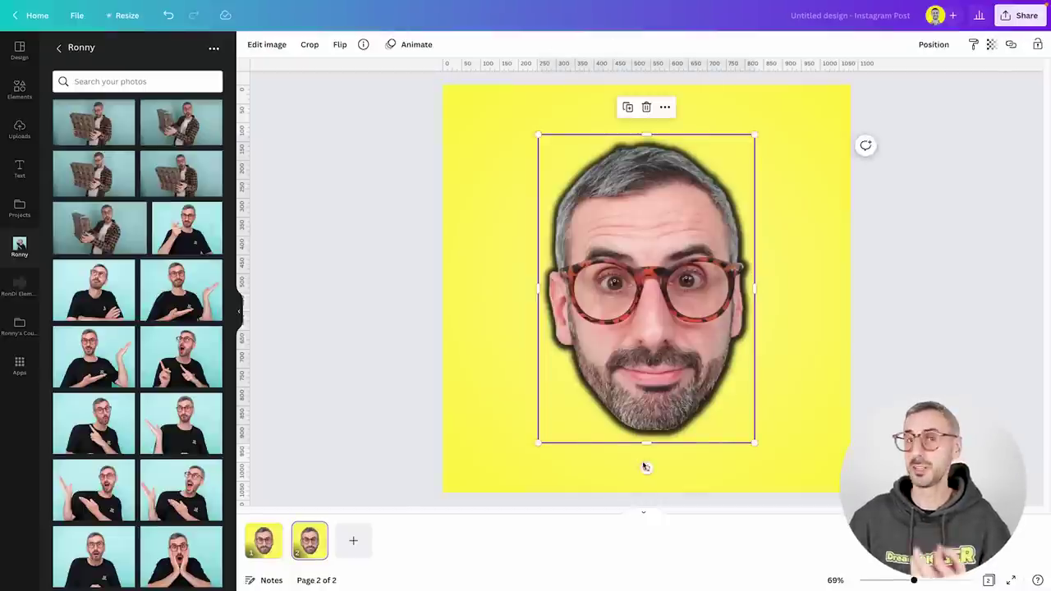
{"action": "left_click_drag", "start_coordinate": [649, 468], "coordinate": [673, 466]}
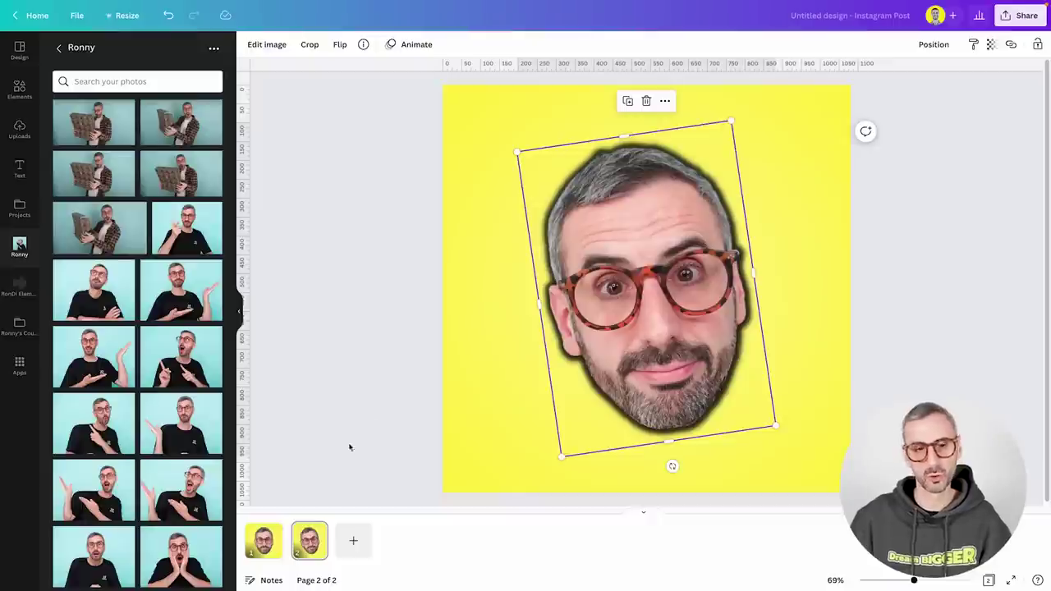
{"action": "left_click", "coordinate": [274, 547]}
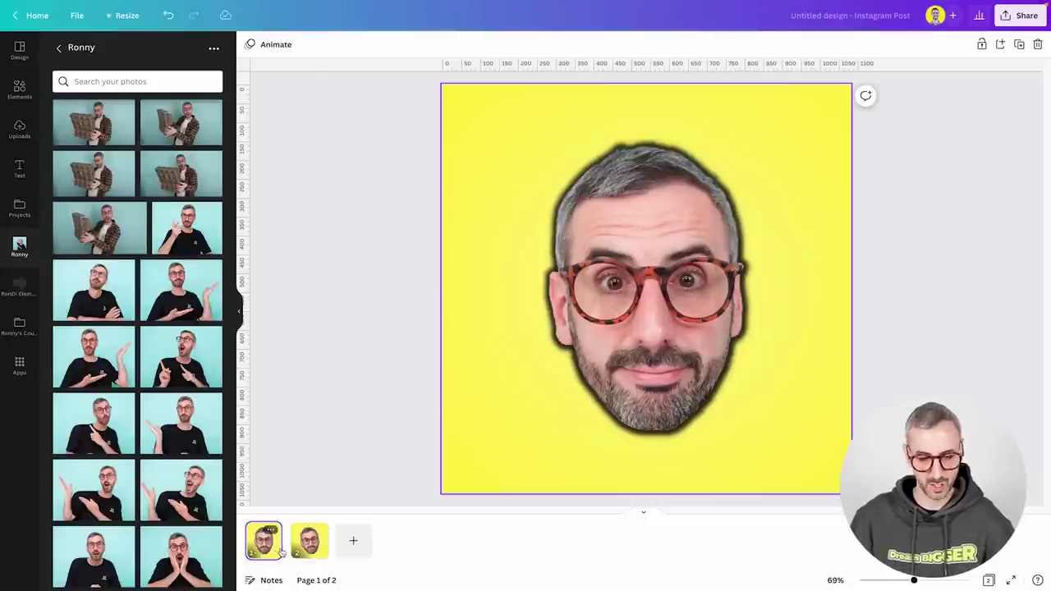
Add an upright page 3 and duplicate it as page 4.
{"action": "left_click", "coordinate": [317, 553]}
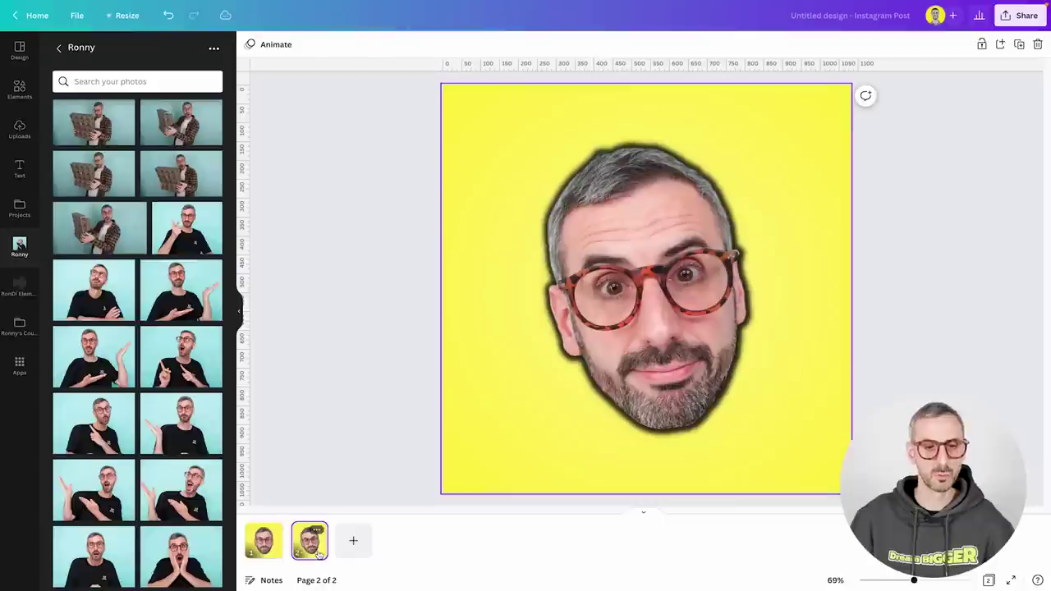
{"action": "key", "text": "ctrl+d"}
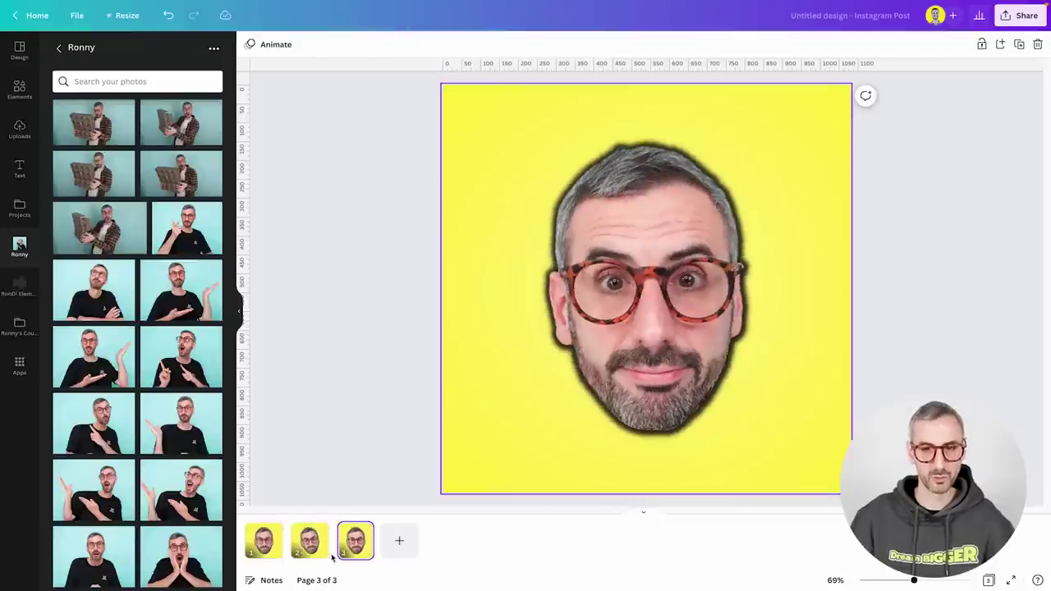
{"action": "left_click", "coordinate": [656, 364]}
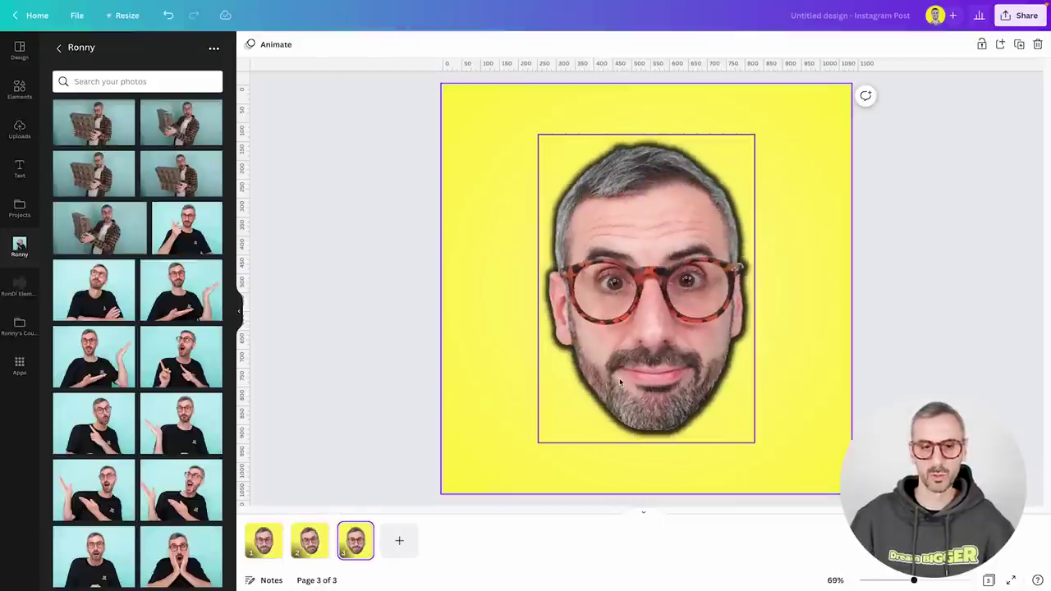
{"action": "left_click", "coordinate": [431, 530]}
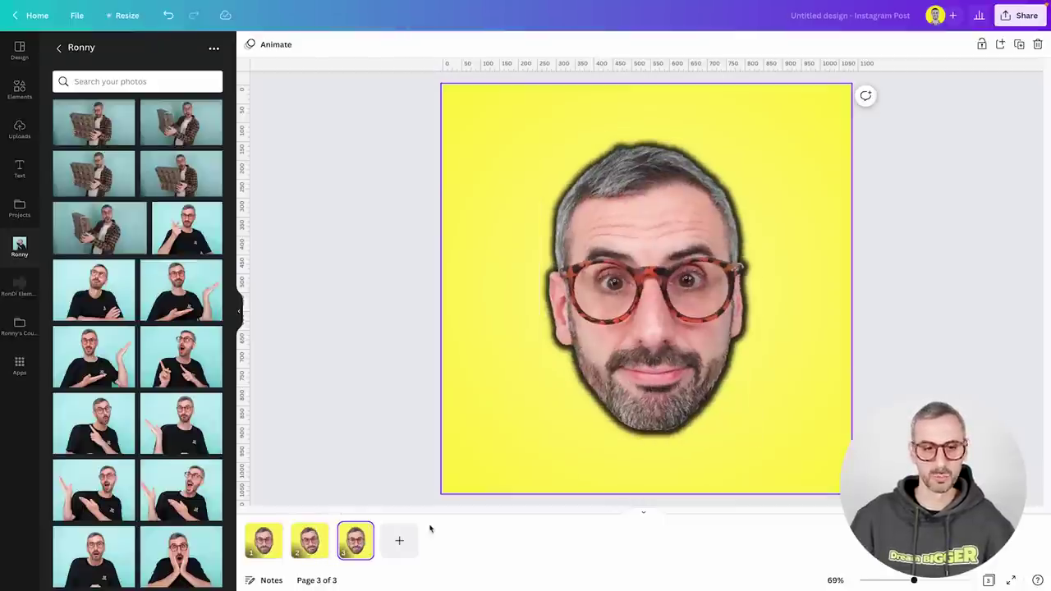
{"action": "left_click", "coordinate": [359, 556]}
{"action": "key", "text": "ctrl+d"}
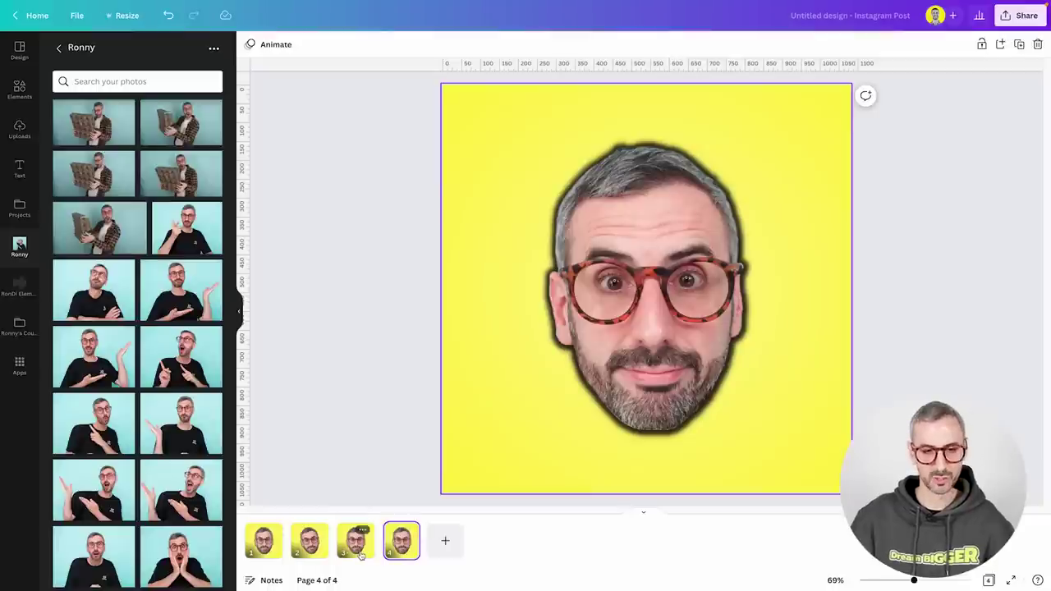
Tilt page 4's head about 9° the other way and add an upright page 5.
{"action": "left_click", "coordinate": [604, 396]}
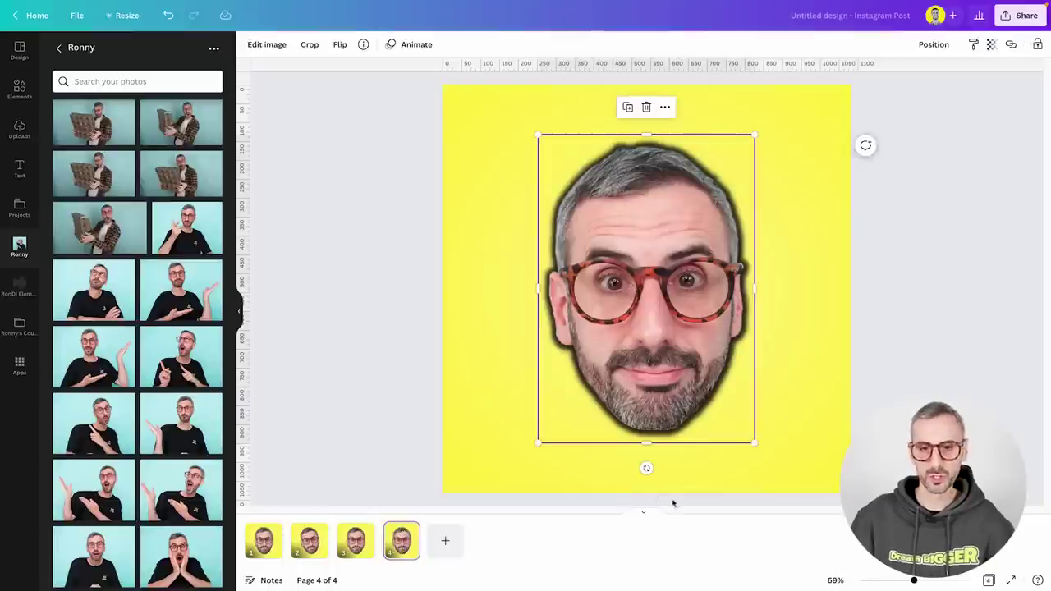
{"action": "left_click_drag", "start_coordinate": [647, 468], "coordinate": [620, 467]}
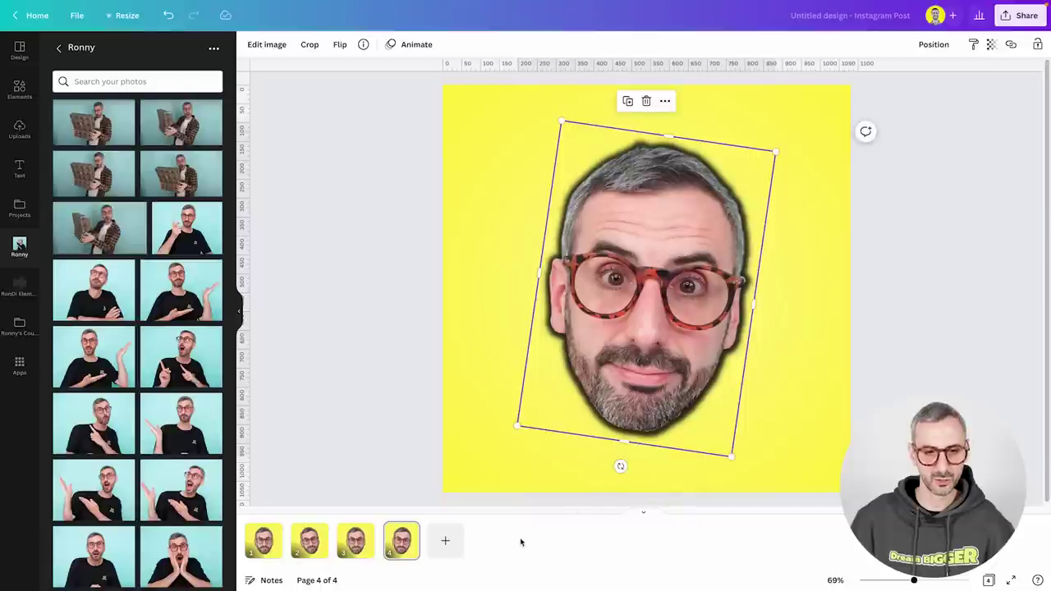
{"action": "left_click", "coordinate": [274, 550]}
{"action": "left_click", "coordinate": [399, 548]}
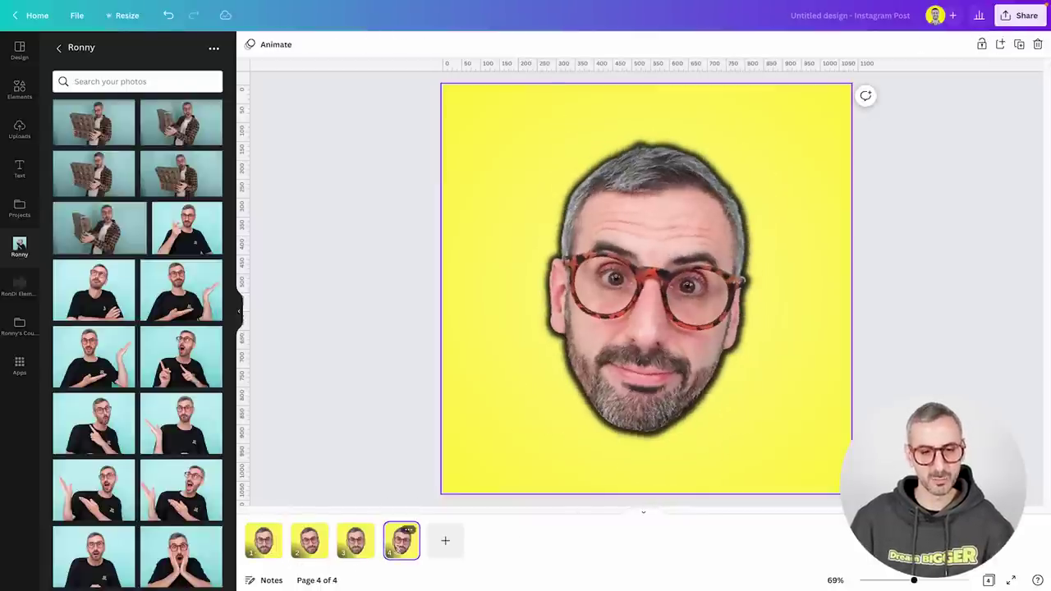
{"action": "key", "text": "ctrl+d"}
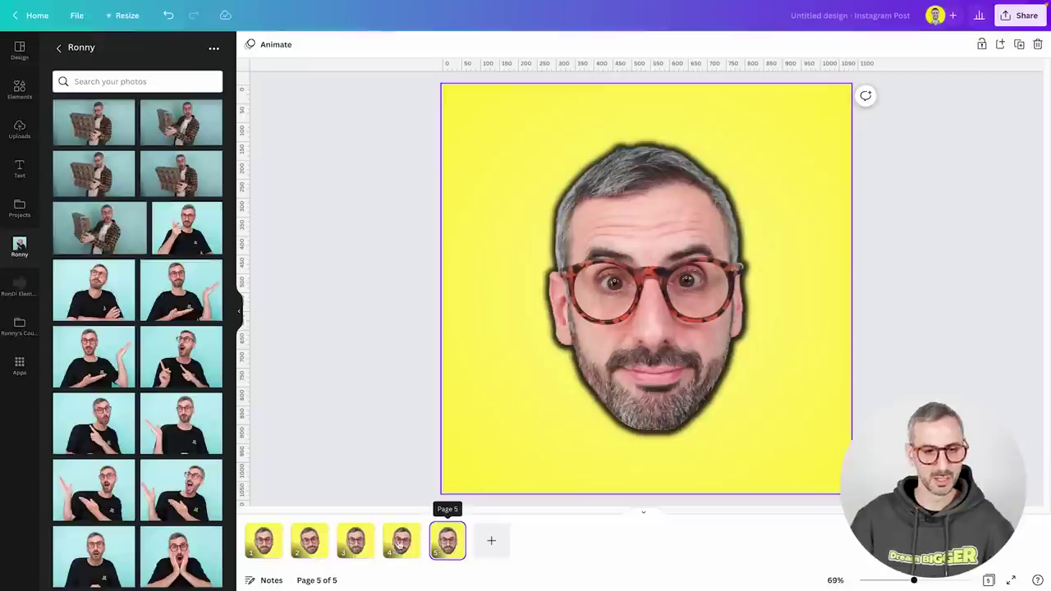
Paste four copies of the upright face page after page 5, then preview through to page 9.
{"action": "left_click", "coordinate": [320, 548]}
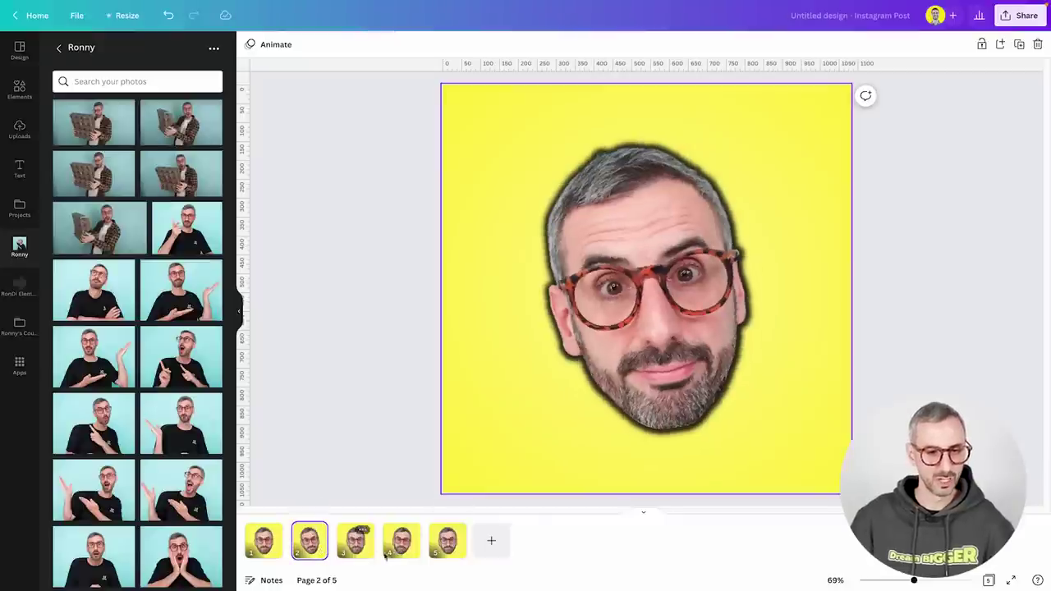
{"action": "left_click", "coordinate": [451, 555], "text": "shift"}
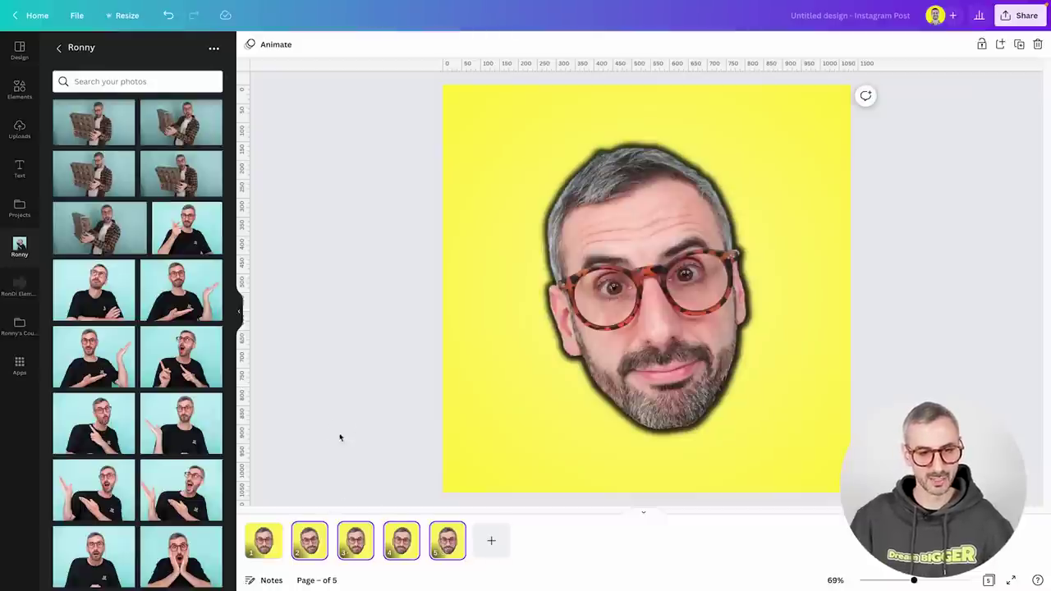
{"action": "left_click", "coordinate": [310, 550]}
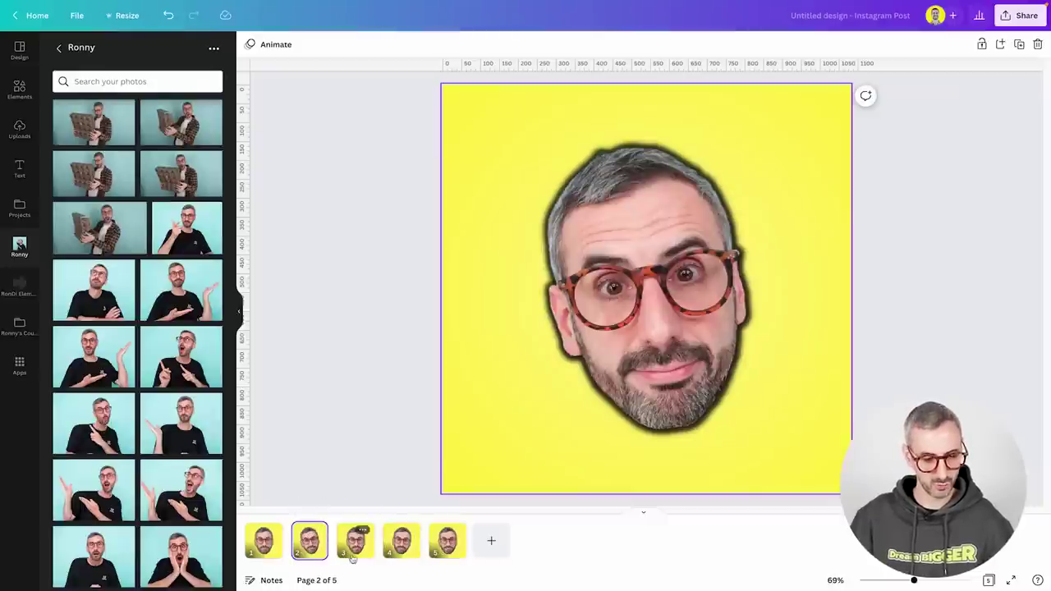
{"action": "left_click", "coordinate": [450, 542], "text": "shift"}
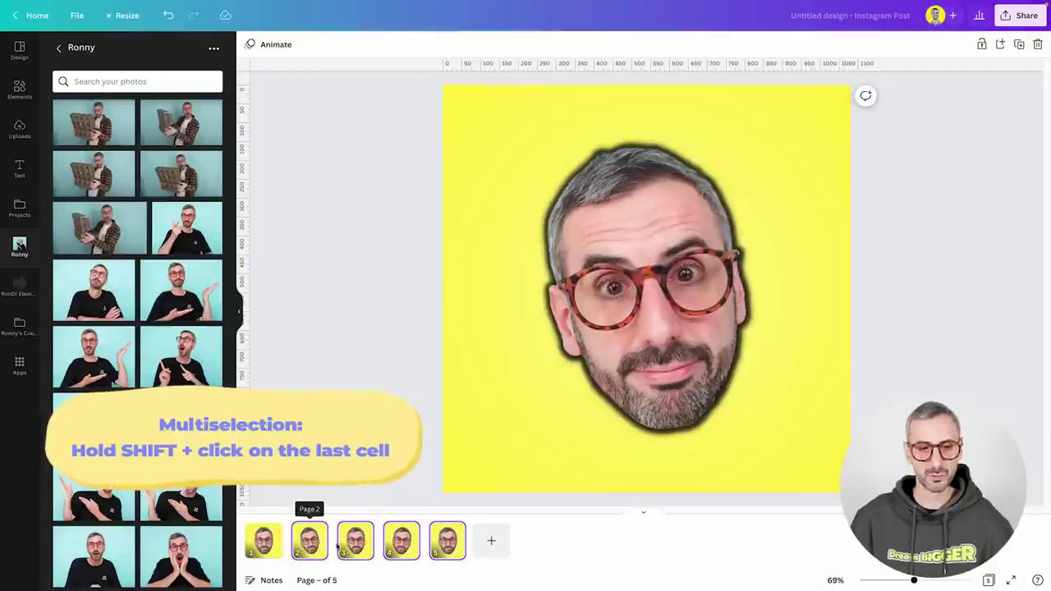
{"action": "left_click", "coordinate": [454, 553]}
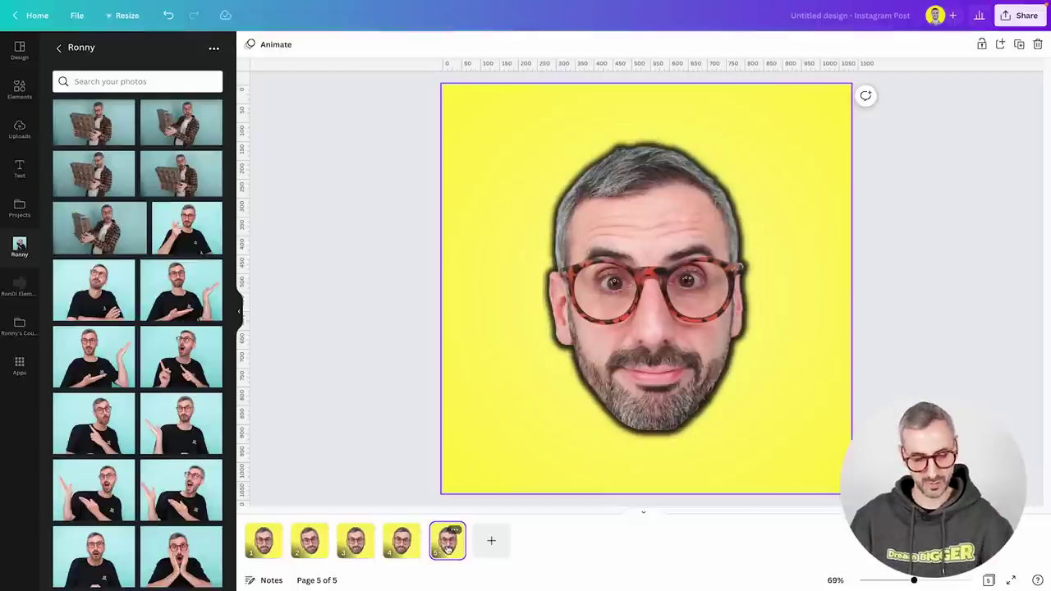
{"action": "key", "text": "ctrl+v"}
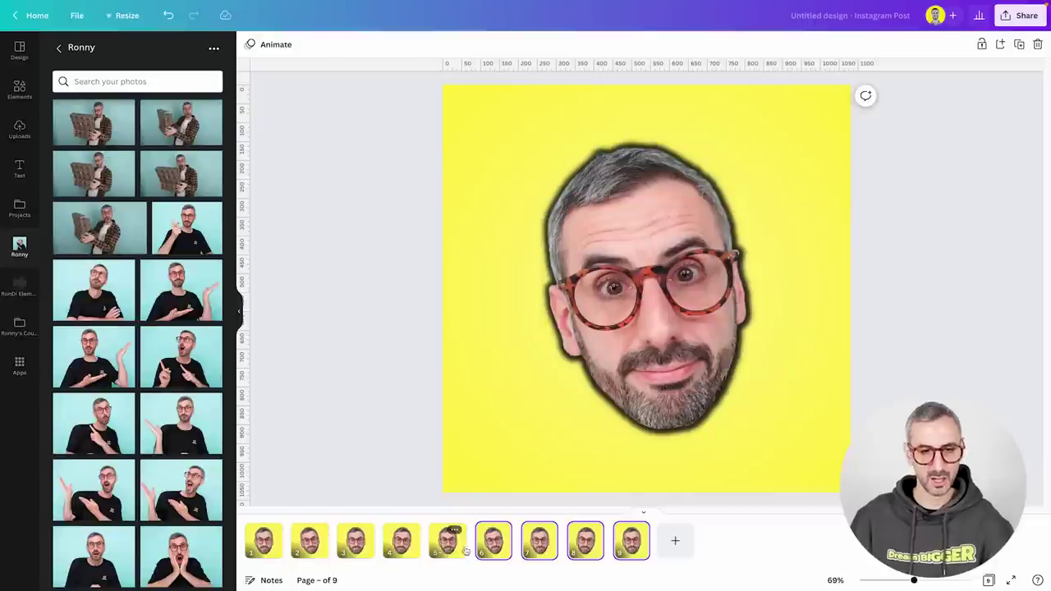
{"action": "left_click", "coordinate": [264, 548]}
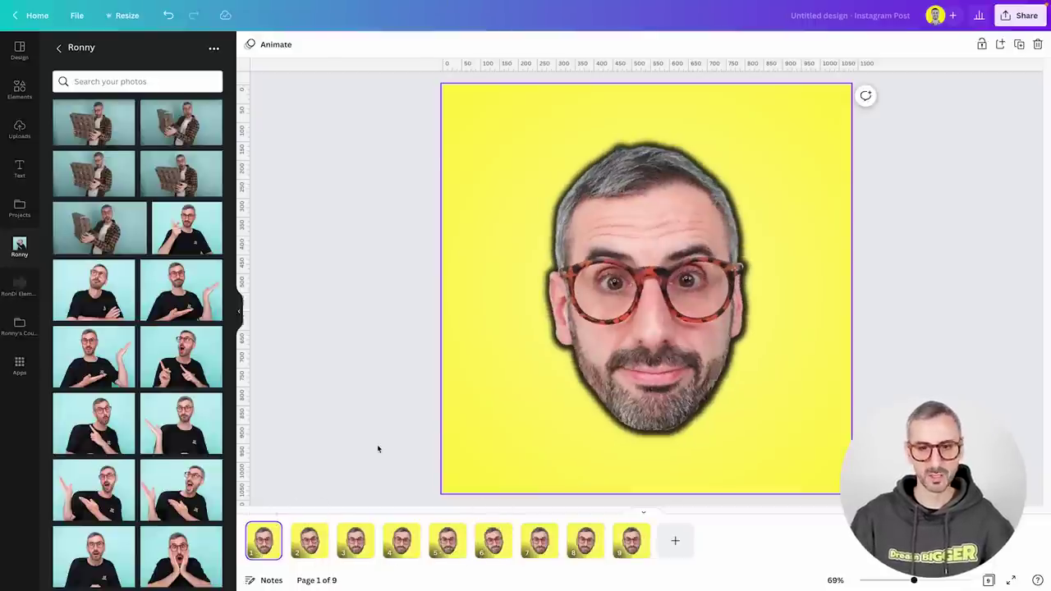
{"action": "key", "text": "Right"}
{"action": "key", "text": "Right"}
{"action": "key", "text": "Right"}
{"action": "key", "text": "Right"}
{"action": "key", "text": "Right"}
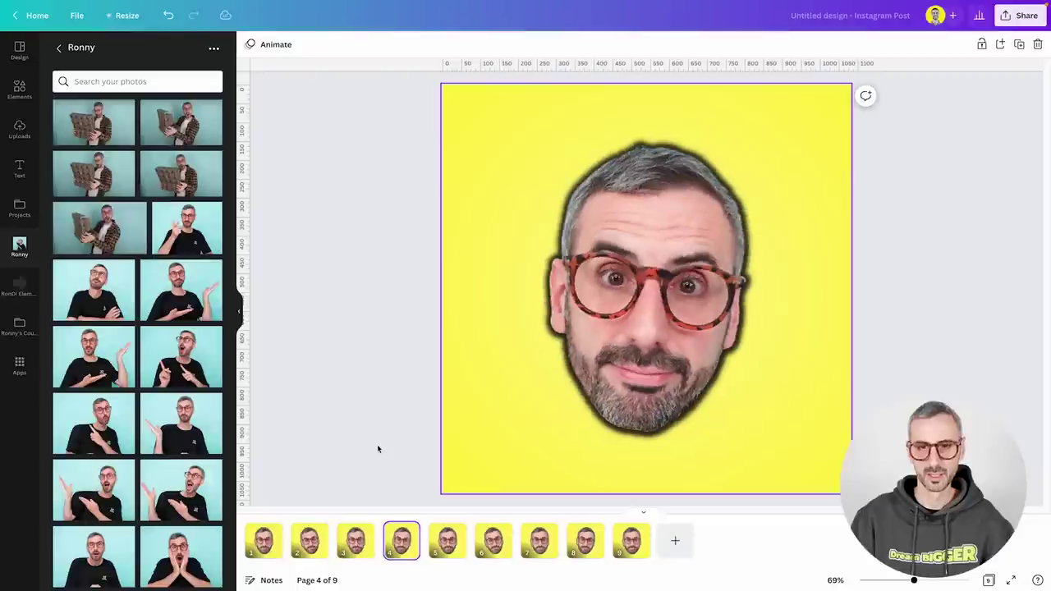
{"action": "key", "text": "Right"}
{"action": "key", "text": "Right"}
{"action": "key", "text": "Right"}
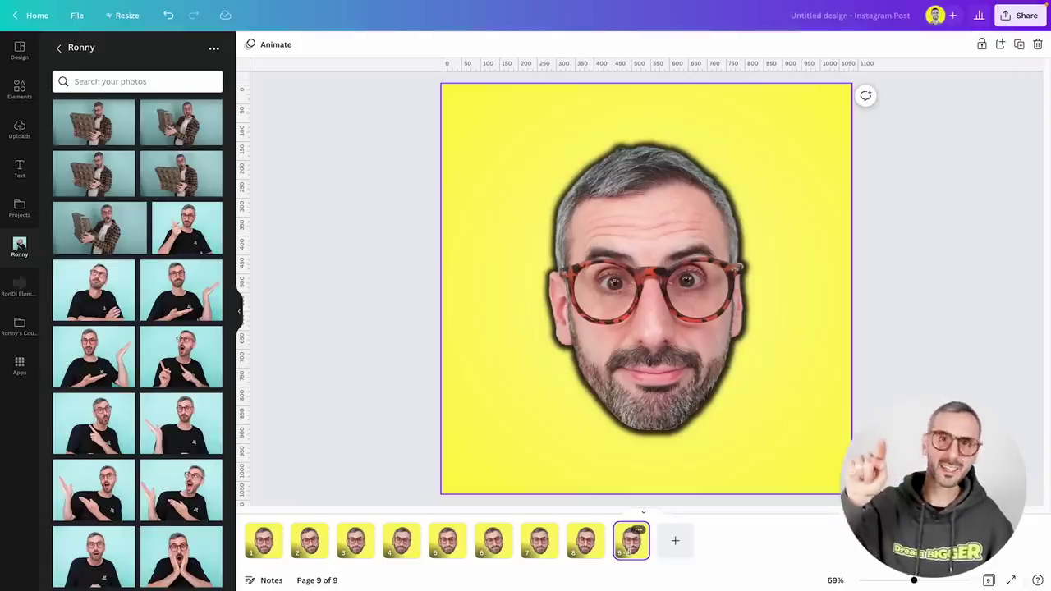
Duplicate page 9 as page 10 and tilt its head about 36° clockwise.
{"action": "left_click", "coordinate": [631, 543]}
{"action": "left_click", "coordinate": [633, 545]}
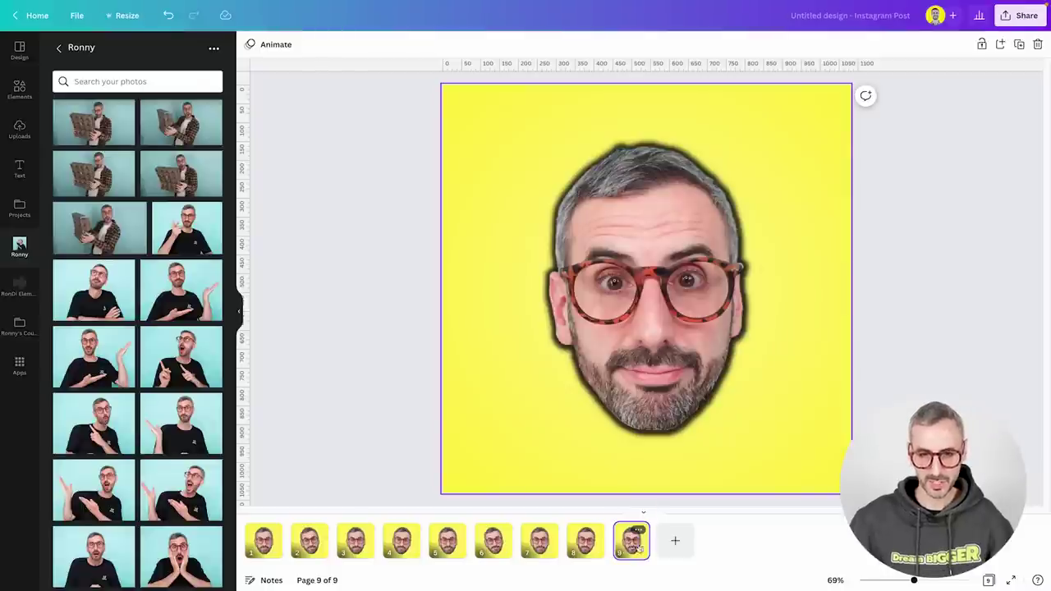
{"action": "key", "text": "ctrl+d"}
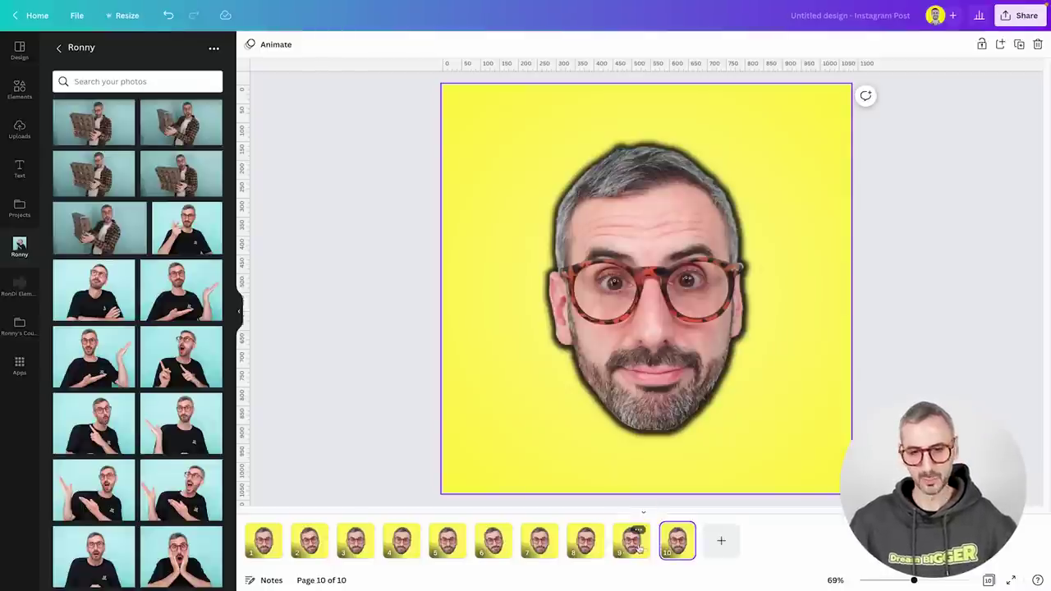
{"action": "left_click", "coordinate": [674, 410]}
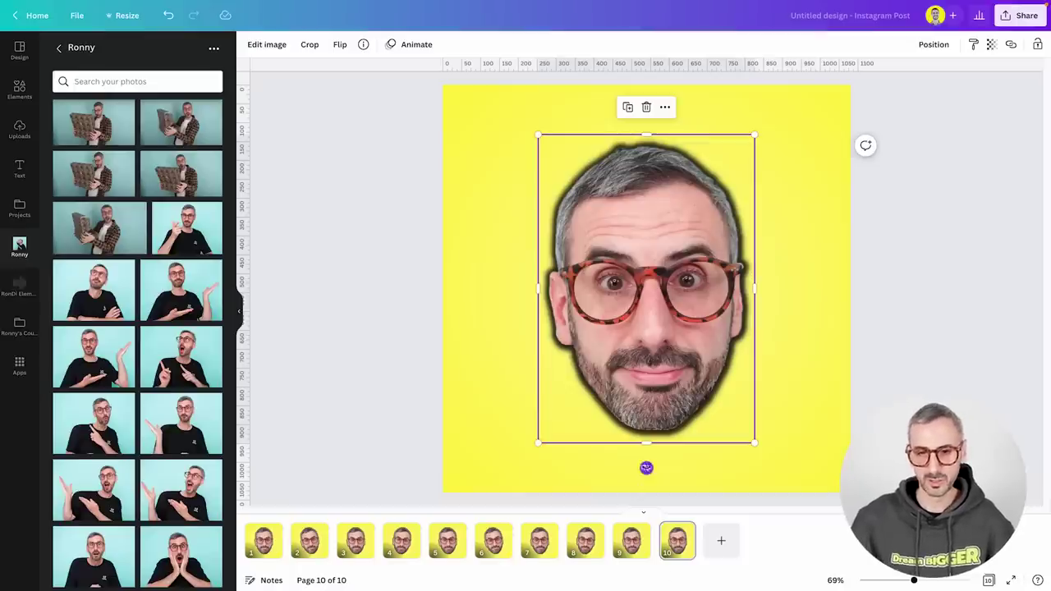
{"action": "left_click_drag", "start_coordinate": [646, 468], "coordinate": [531, 451]}
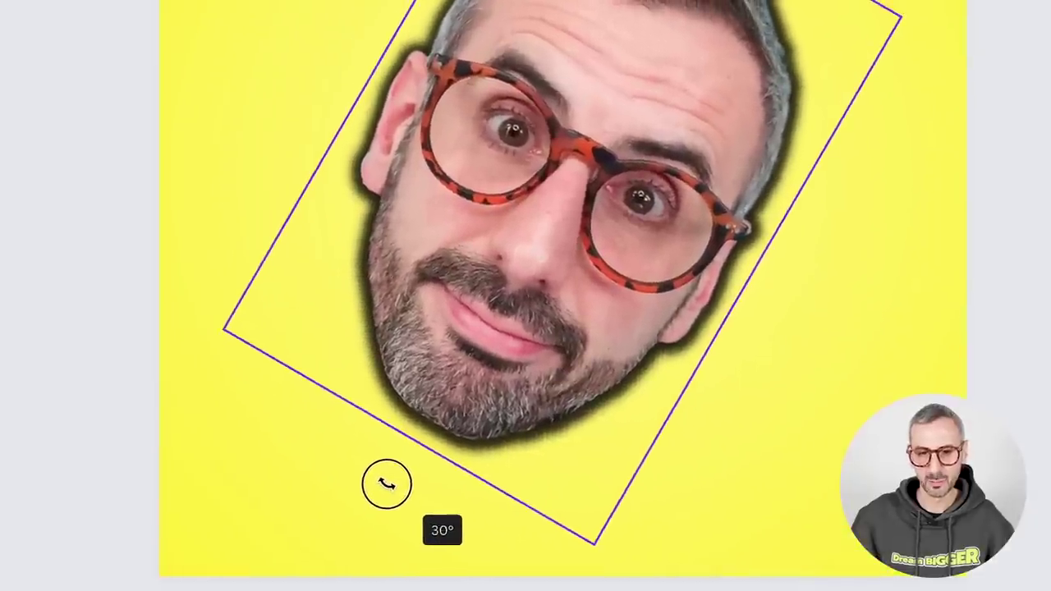
{"action": "left_click_drag", "start_coordinate": [387, 483], "coordinate": [354, 464]}
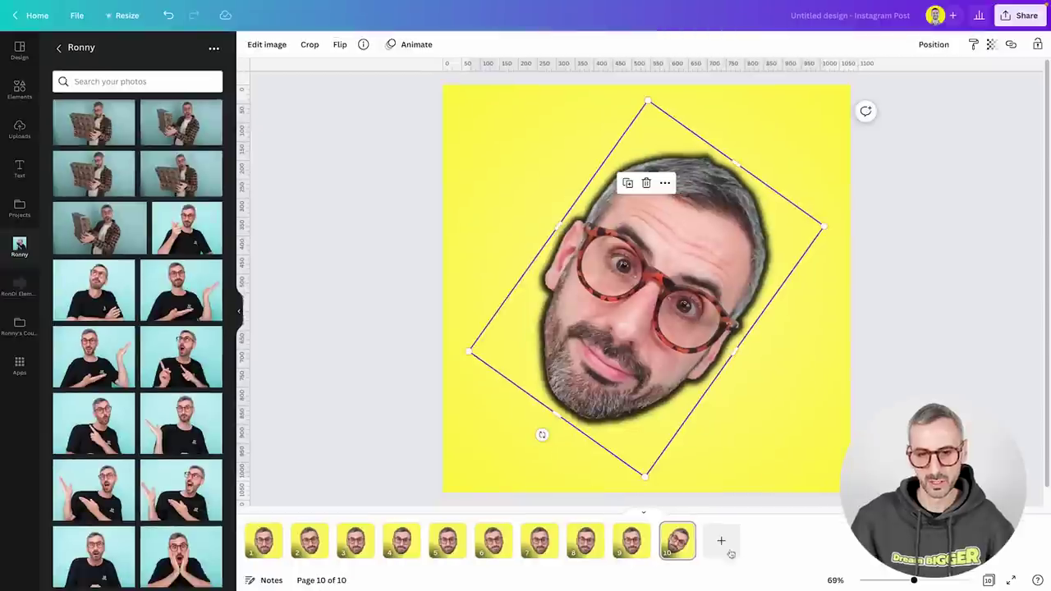
{"action": "left_click", "coordinate": [685, 553]}
Add pages 11 and 12, rotating the head to about 77° and 108°.
{"action": "key", "text": "ctrl+d"}
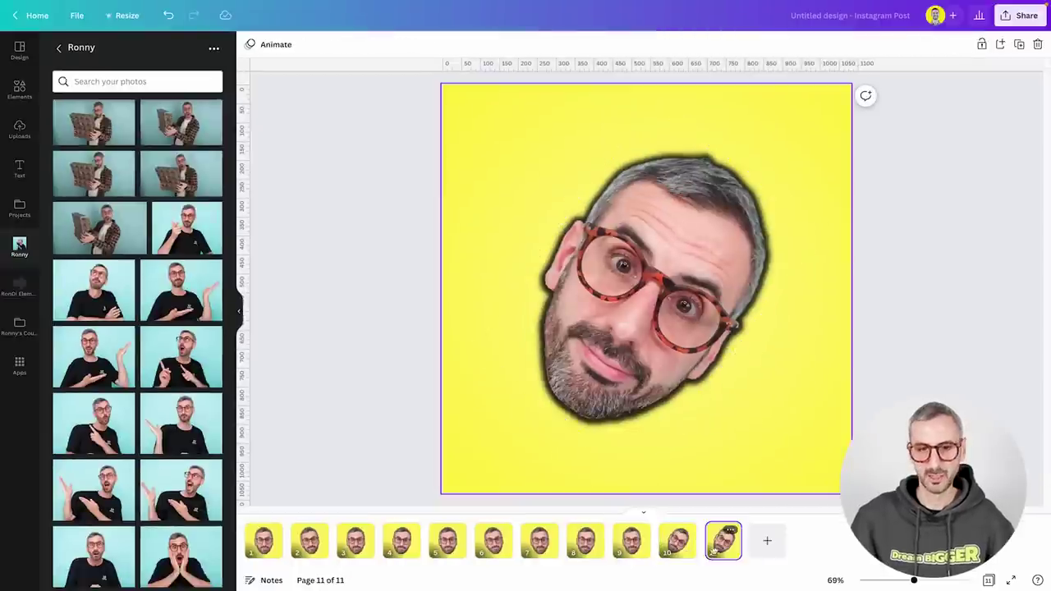
{"action": "left_click", "coordinate": [599, 408]}
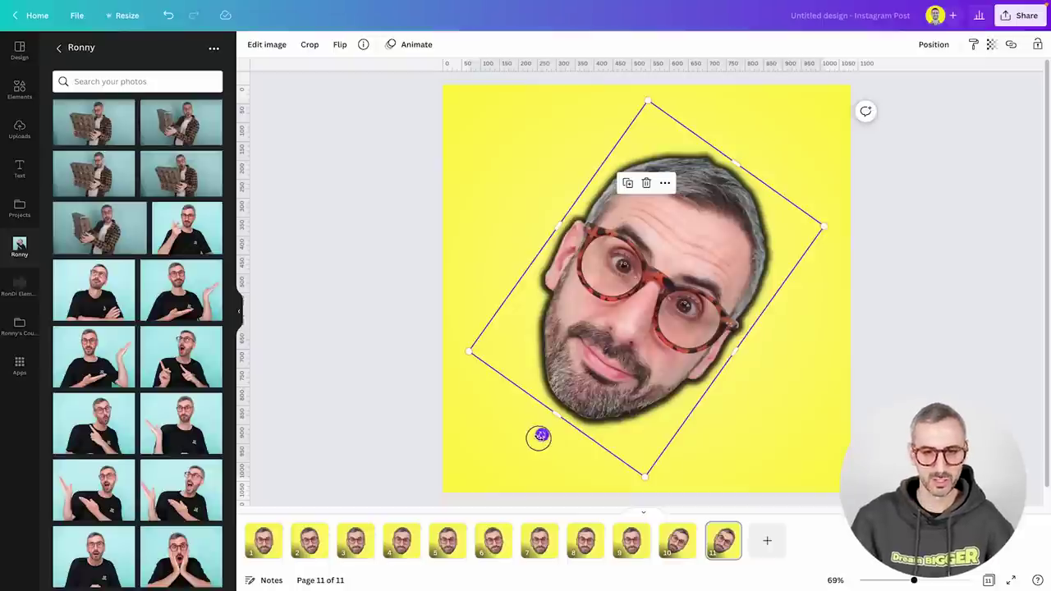
{"action": "left_click_drag", "start_coordinate": [539, 436], "coordinate": [485, 340]}
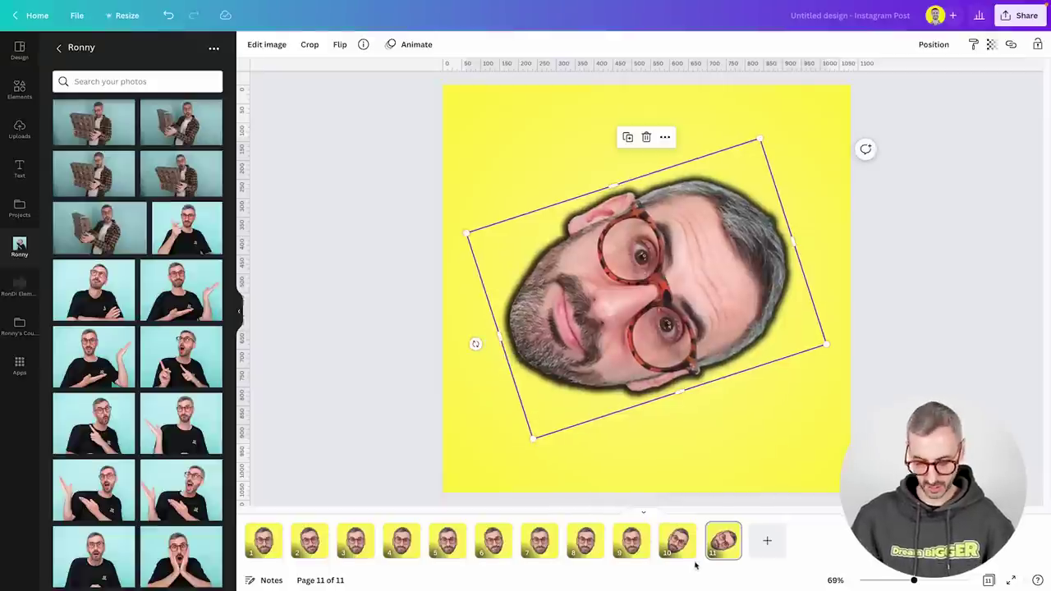
{"action": "left_click", "coordinate": [729, 550]}
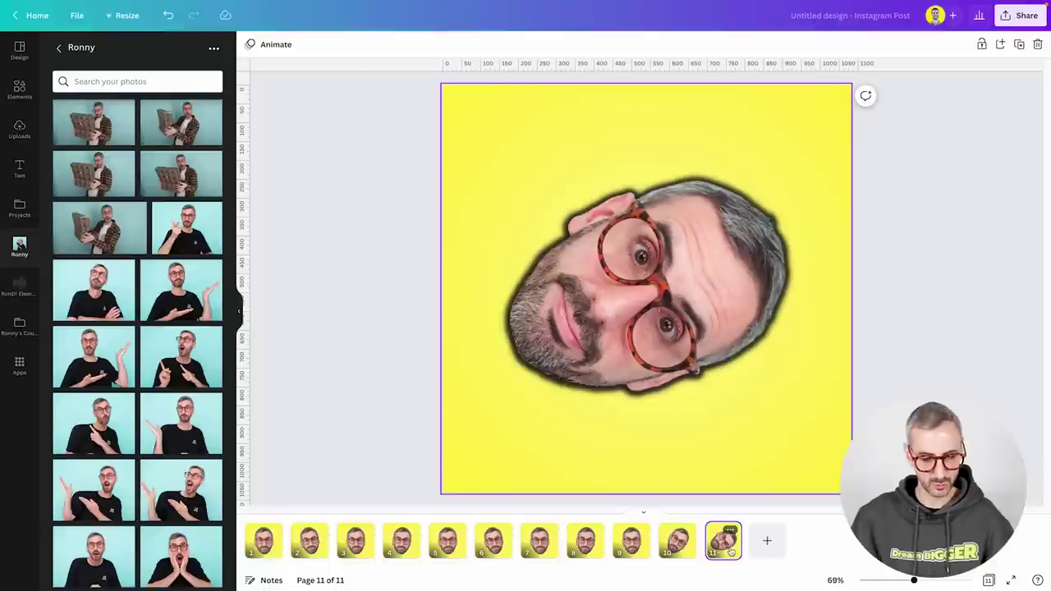
{"action": "key", "text": "ctrl+d"}
{"action": "left_click", "coordinate": [573, 304]}
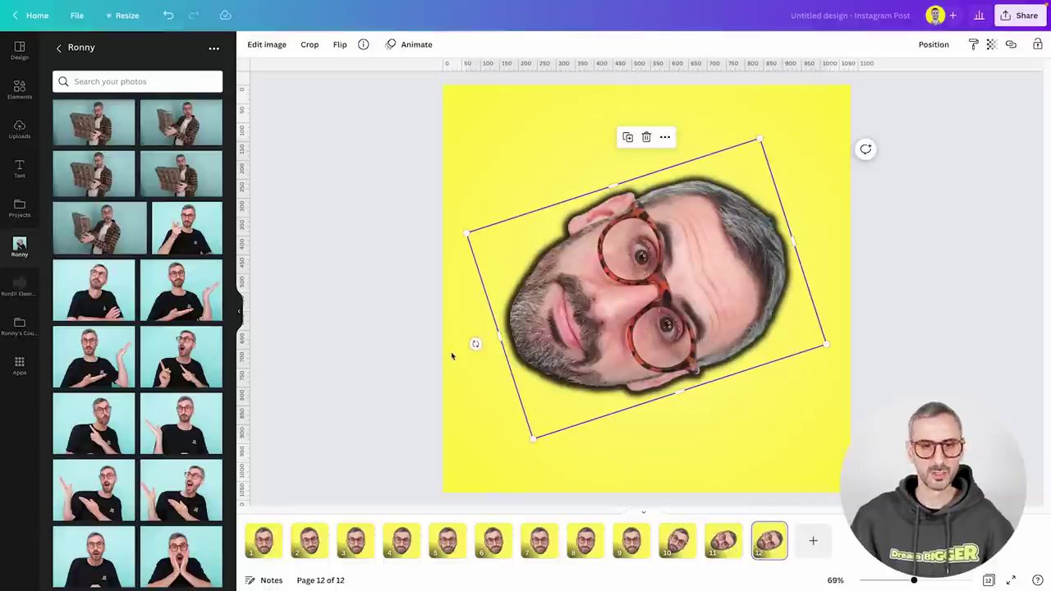
{"action": "left_click_drag", "start_coordinate": [475, 344], "coordinate": [470, 236]}
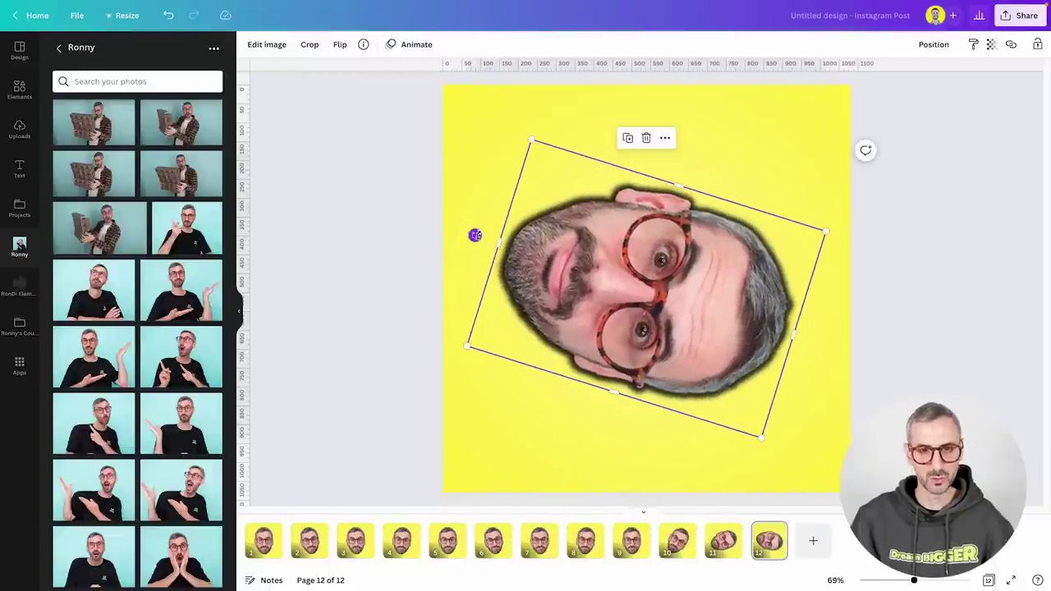
{"action": "left_click_drag", "start_coordinate": [475, 234], "coordinate": [476, 233]}
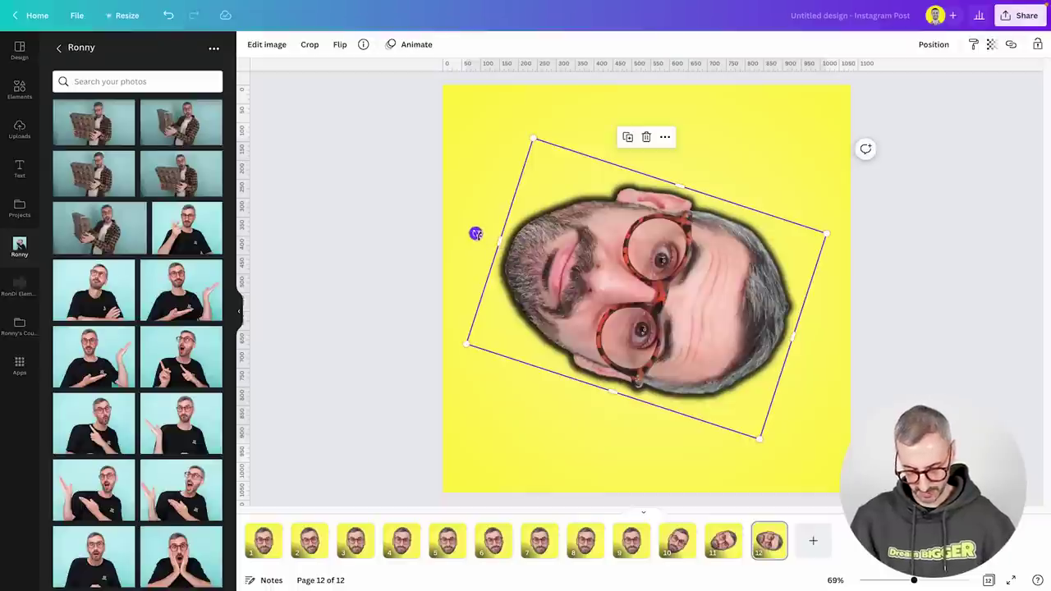
{"action": "left_click", "coordinate": [771, 556]}
Add pages 13 to 15, turning the head past 135°, upside down, then beyond.
{"action": "key", "text": "ctrl+d"}
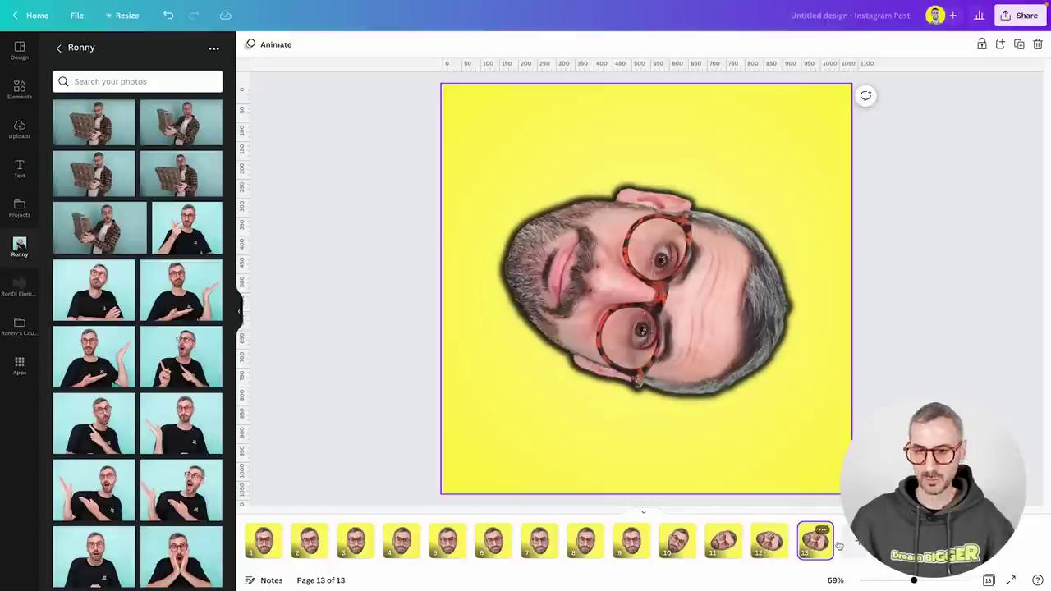
{"action": "left_click", "coordinate": [607, 247]}
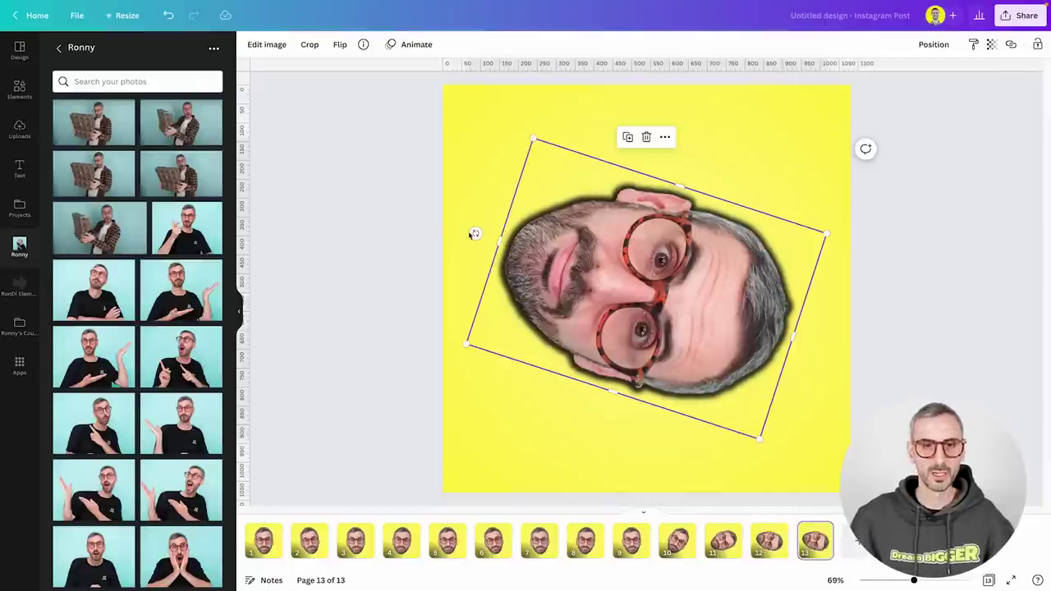
{"action": "left_click_drag", "start_coordinate": [474, 233], "coordinate": [525, 121]}
{"action": "left_click", "coordinate": [821, 551]}
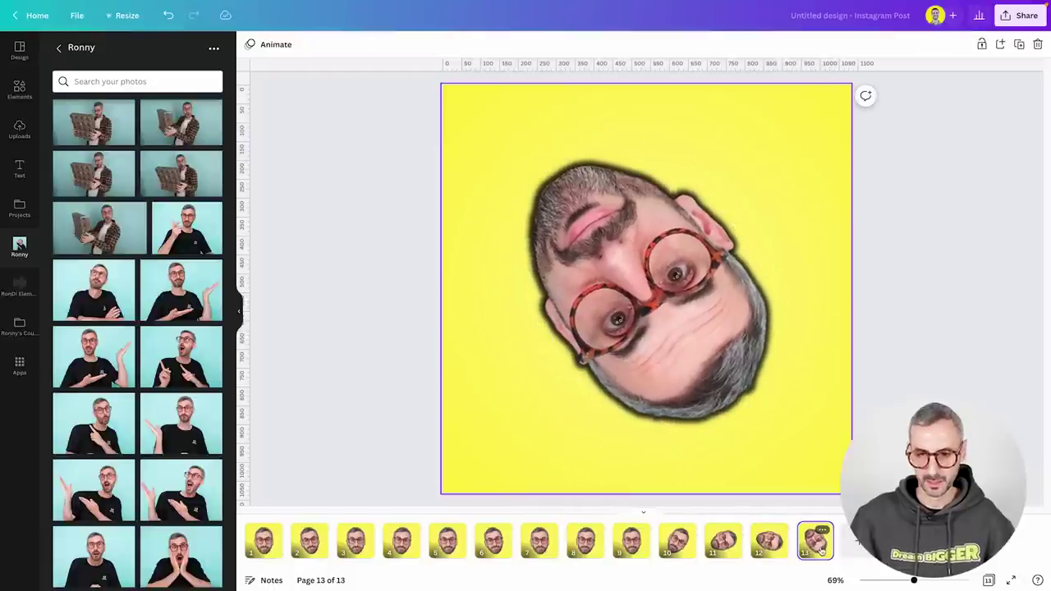
{"action": "key", "text": "ctrl+d"}
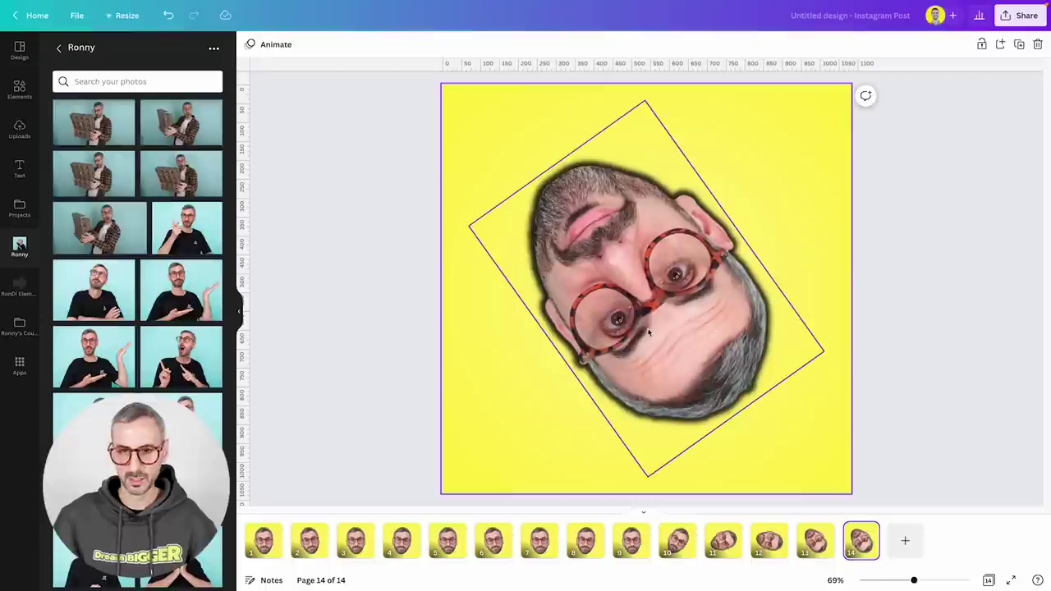
{"action": "left_click", "coordinate": [648, 332]}
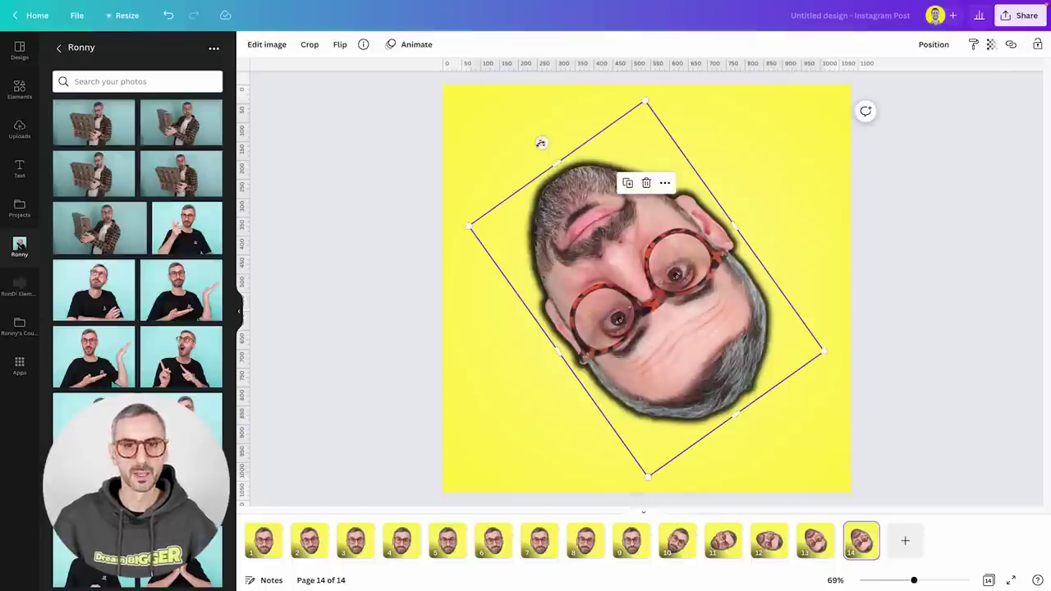
{"action": "left_click_drag", "start_coordinate": [541, 143], "coordinate": [642, 78]}
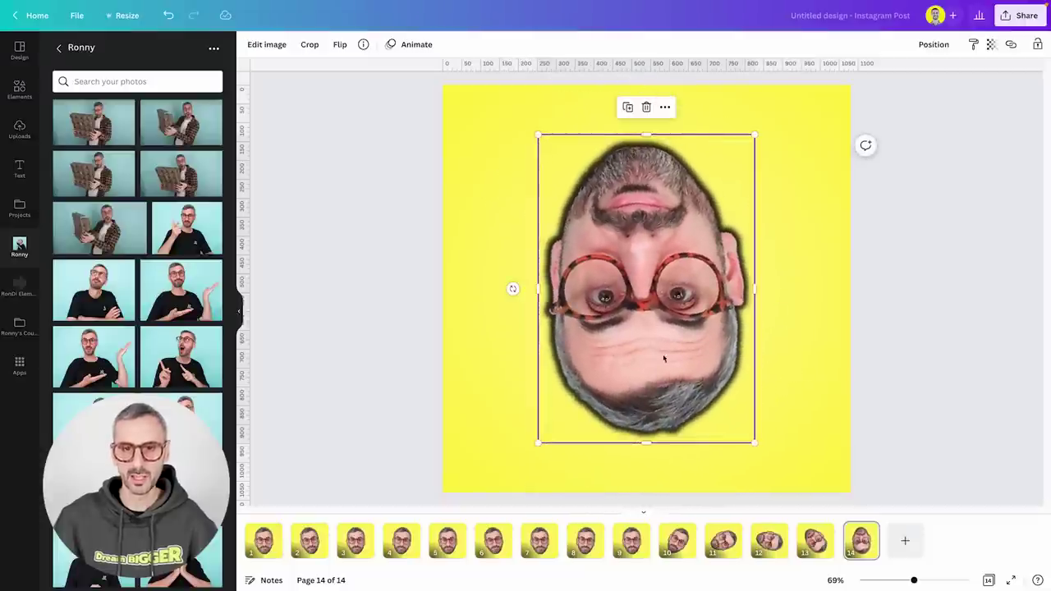
{"action": "left_click", "coordinate": [867, 557]}
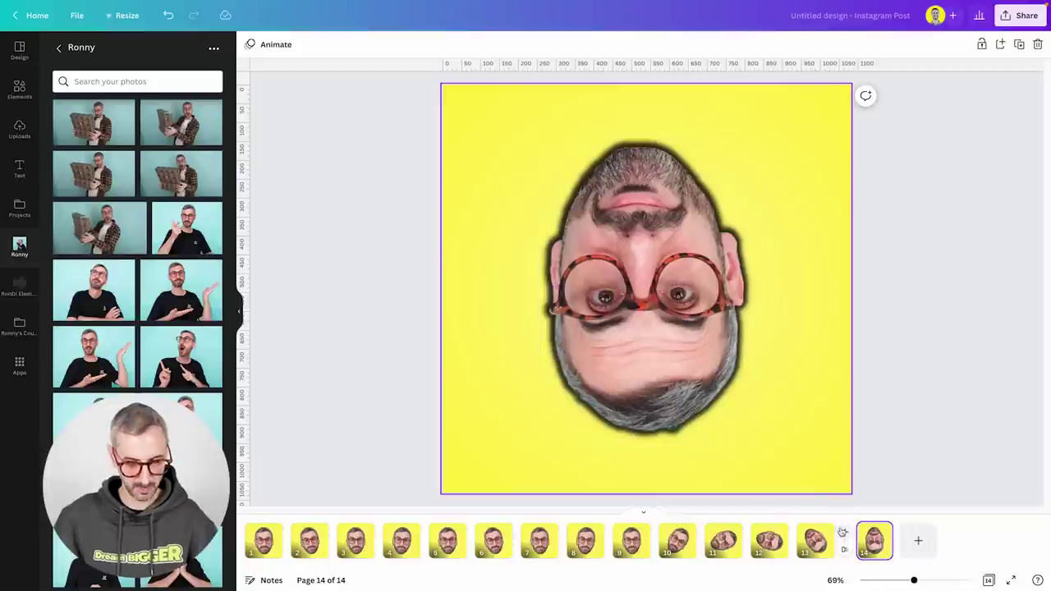
{"action": "key", "text": "ctrl+d"}
{"action": "left_click_drag", "start_coordinate": [493, 244], "coordinate": [592, 122]}
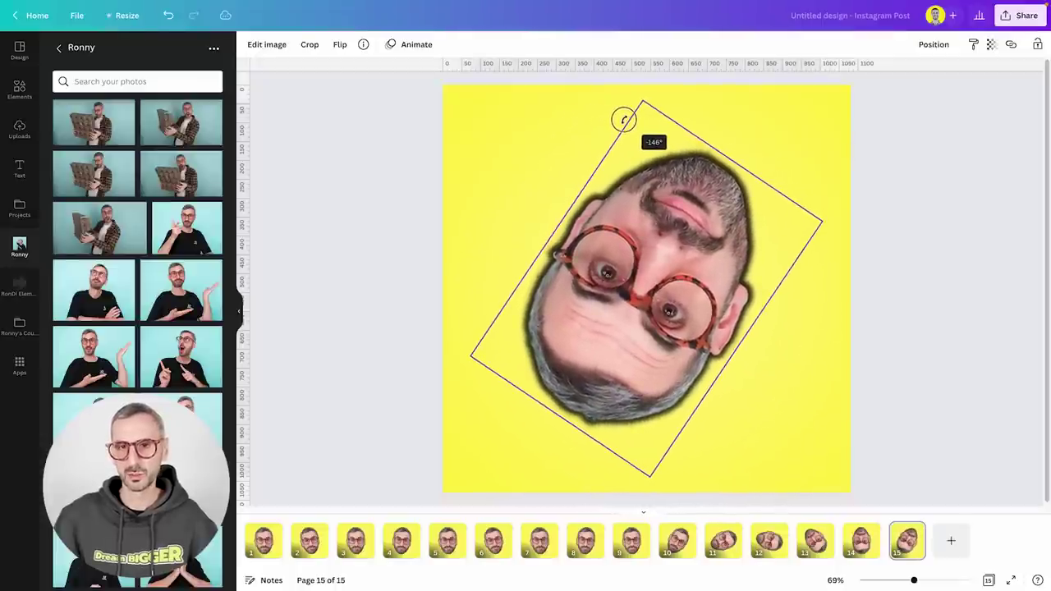
{"action": "left_click_drag", "start_coordinate": [573, 157], "coordinate": [630, 115]}
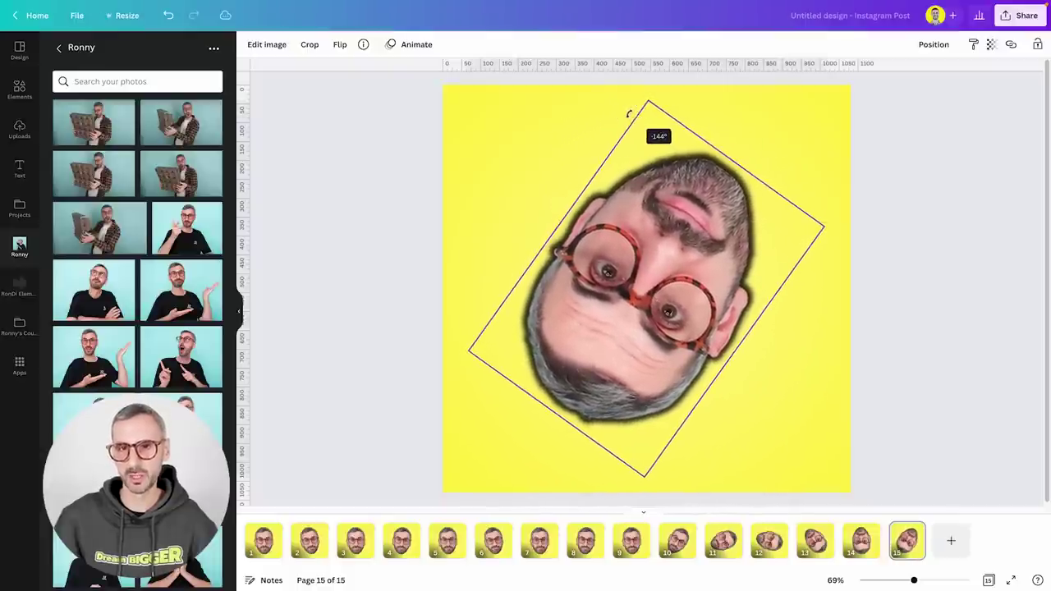
Add pages 16 to 18, rotating the head further on each new page.
{"action": "left_click", "coordinate": [951, 540]}
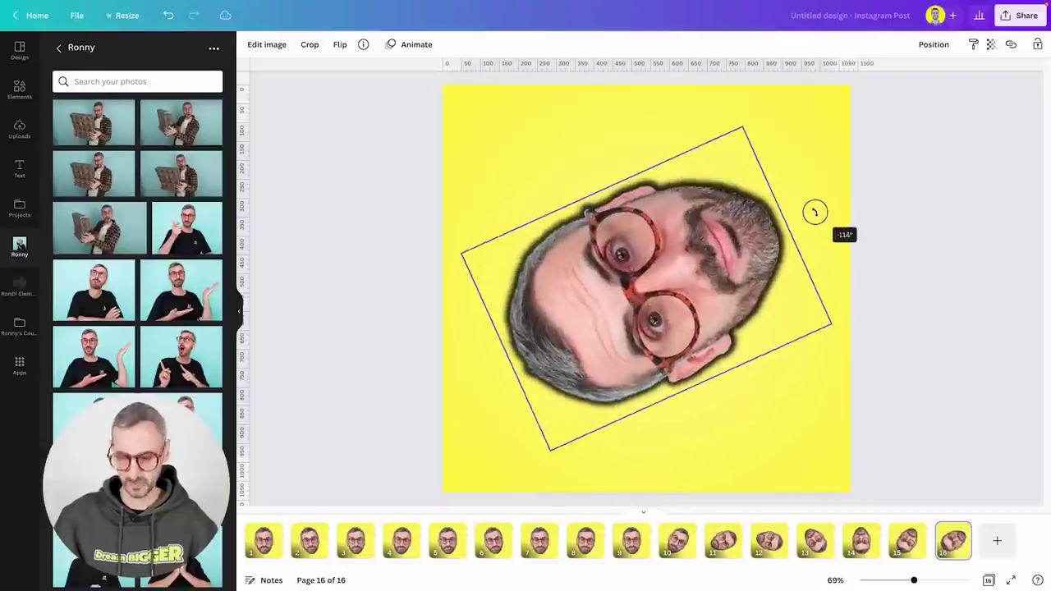
{"action": "key", "text": "ctrl+d"}
{"action": "left_click", "coordinate": [950, 540]}
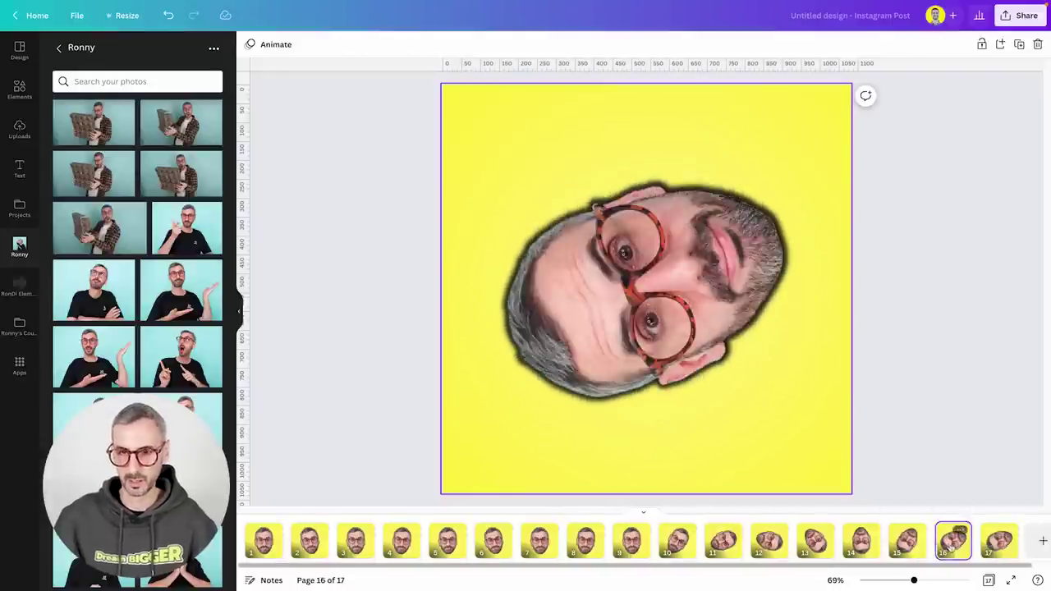
{"action": "left_click", "coordinate": [813, 540]}
{"action": "left_click", "coordinate": [677, 540]}
{"action": "left_click", "coordinate": [813, 540]}
{"action": "left_click", "coordinate": [906, 540]}
{"action": "left_click", "coordinate": [998, 541]}
{"action": "left_click", "coordinate": [780, 271]}
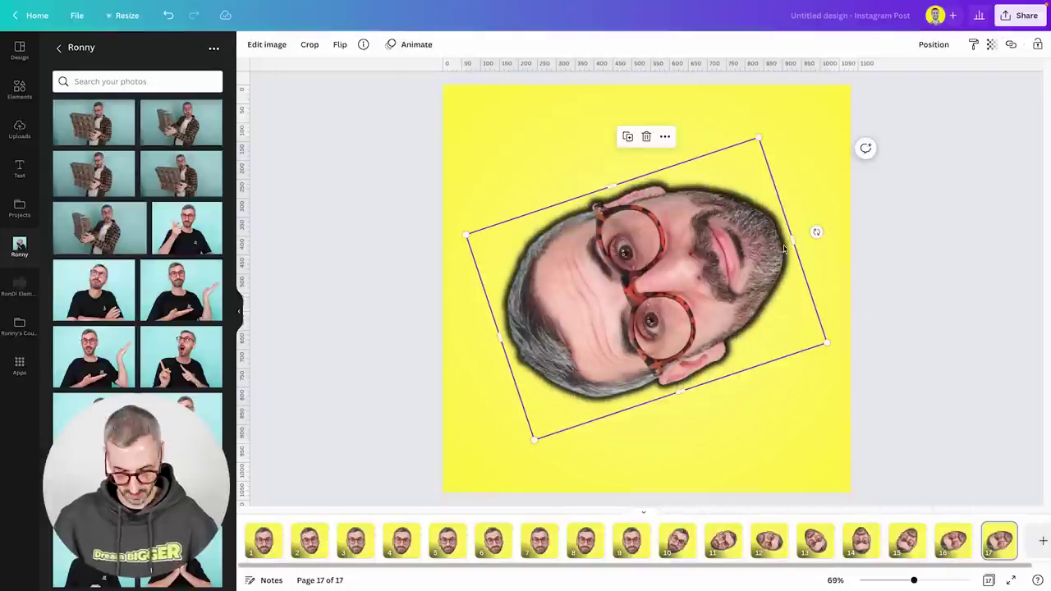
{"action": "left_click_drag", "start_coordinate": [814, 230], "coordinate": [829, 345]}
{"action": "left_click", "coordinate": [996, 550]}
{"action": "key", "text": "ctrl+d"}
{"action": "left_click", "coordinate": [646, 287]}
{"action": "left_click_drag", "start_coordinate": [646, 460], "coordinate": [774, 468]}
Jump to the last page and copy tilted-head page 18 onto the end.
{"action": "left_click", "coordinate": [566, 539]}
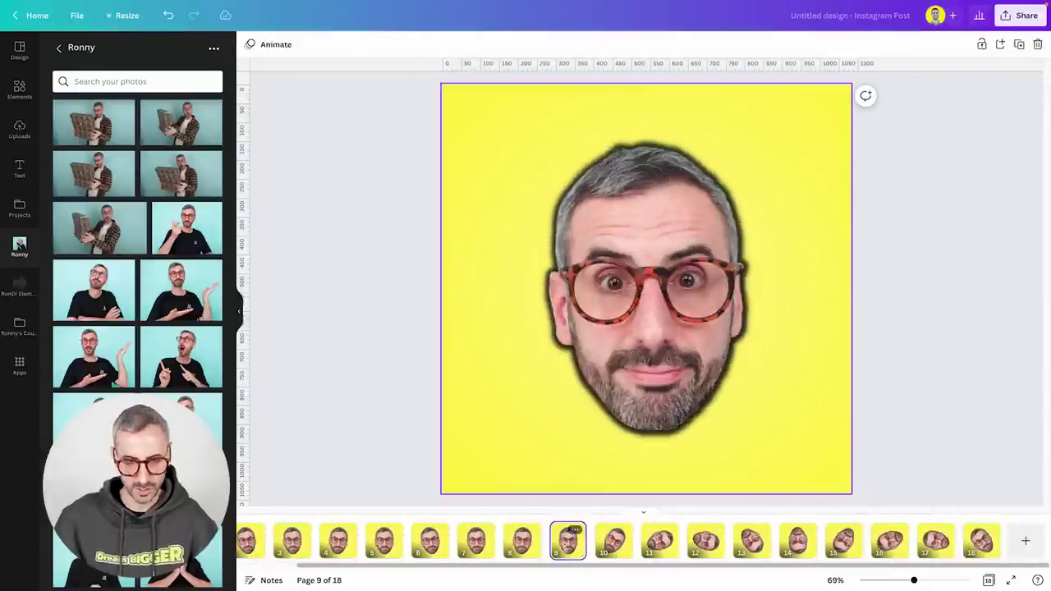
{"action": "key", "text": "ctrl+d"}
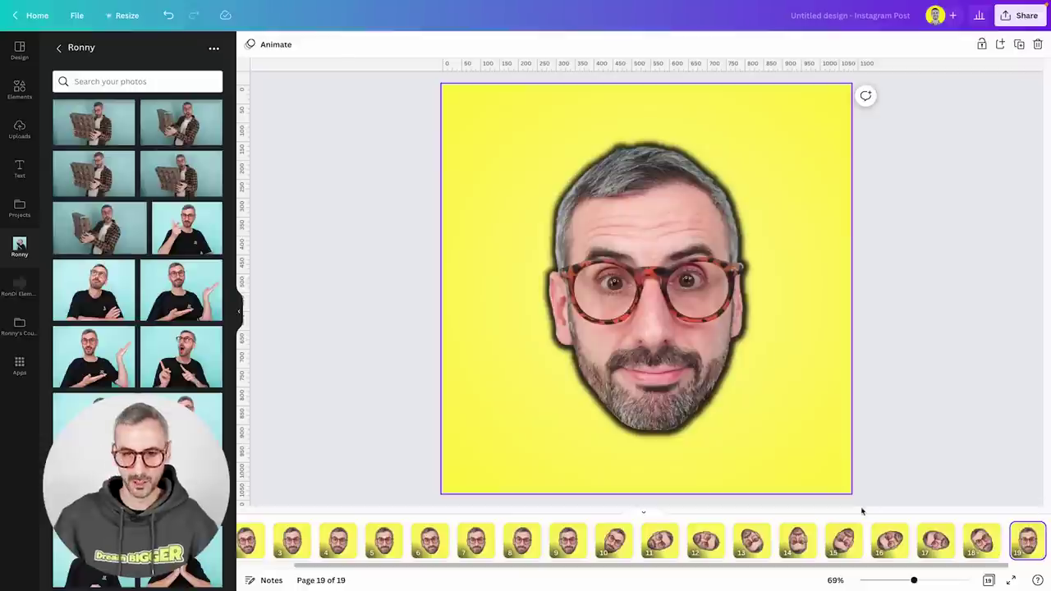
{"action": "left_click", "coordinate": [567, 543]}
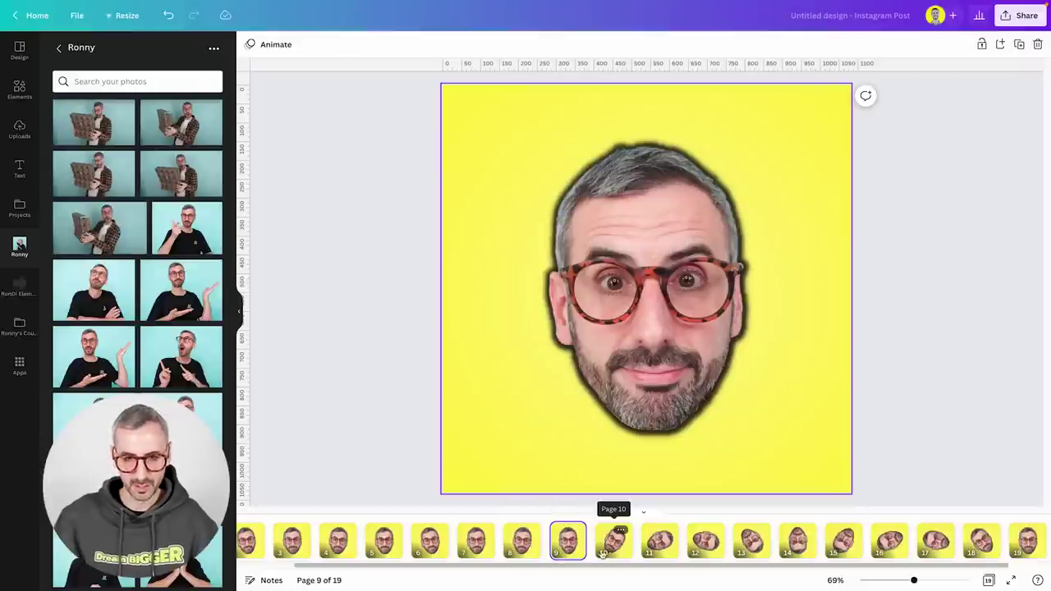
{"action": "mouse_move", "coordinate": [595, 548]}
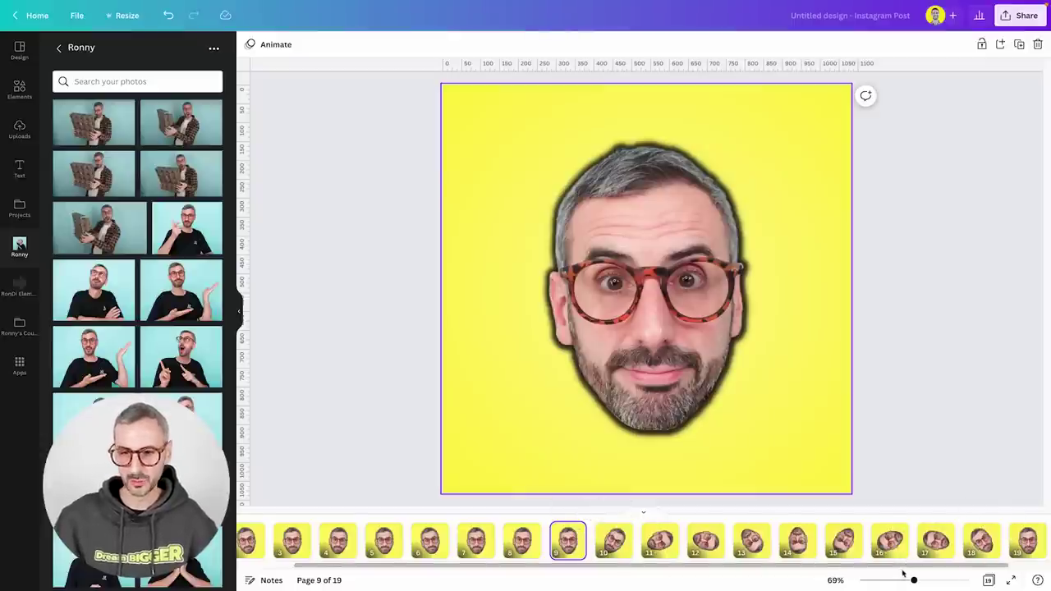
{"action": "left_click_drag", "start_coordinate": [903, 566], "coordinate": [985, 567]}
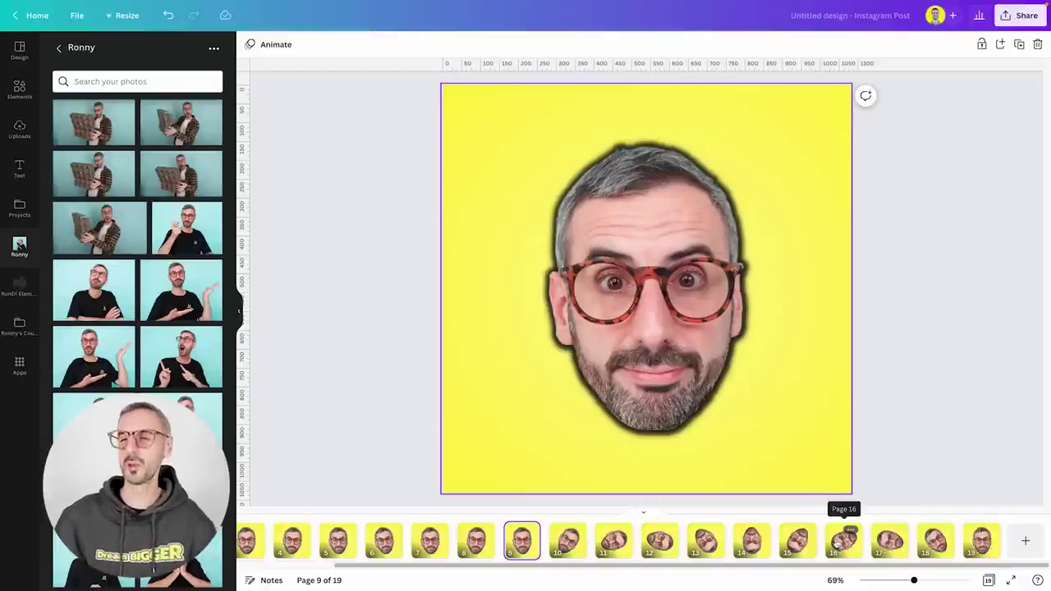
{"action": "key", "text": "End"}
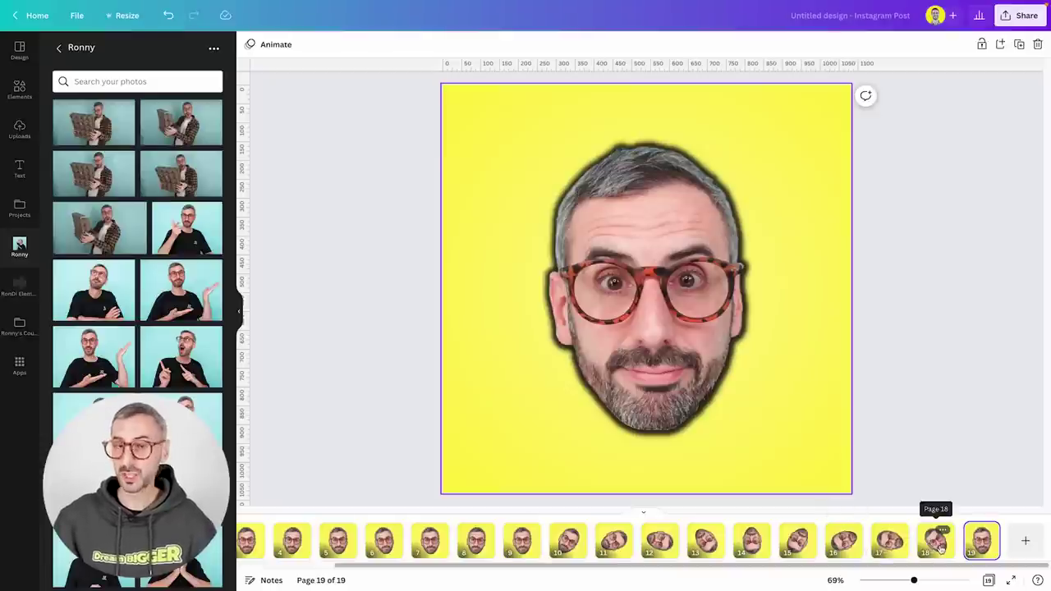
{"action": "left_click", "coordinate": [936, 542]}
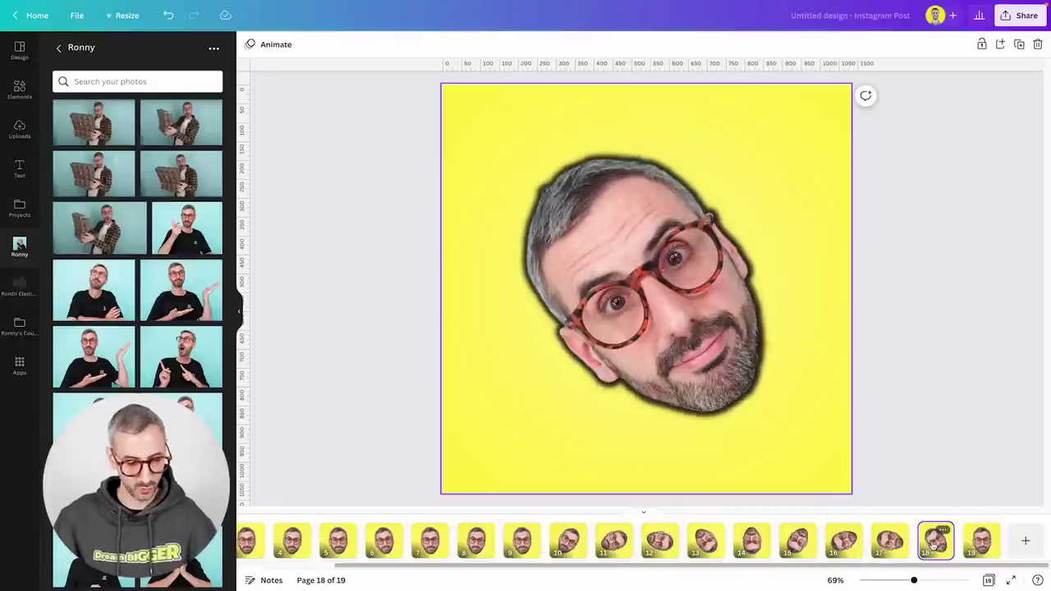
{"action": "mouse_move", "coordinate": [938, 546]}
{"action": "left_mouse_down"}
{"action": "mouse_move", "coordinate": [963, 516]}
{"action": "mouse_move", "coordinate": [959, 542]}
{"action": "mouse_move", "coordinate": [891, 520]}
{"action": "mouse_move", "coordinate": [878, 538]}
{"action": "mouse_move", "coordinate": [920, 510]}
{"action": "mouse_move", "coordinate": [941, 519]}
{"action": "mouse_move", "coordinate": [946, 540]}
{"action": "left_mouse_up"}
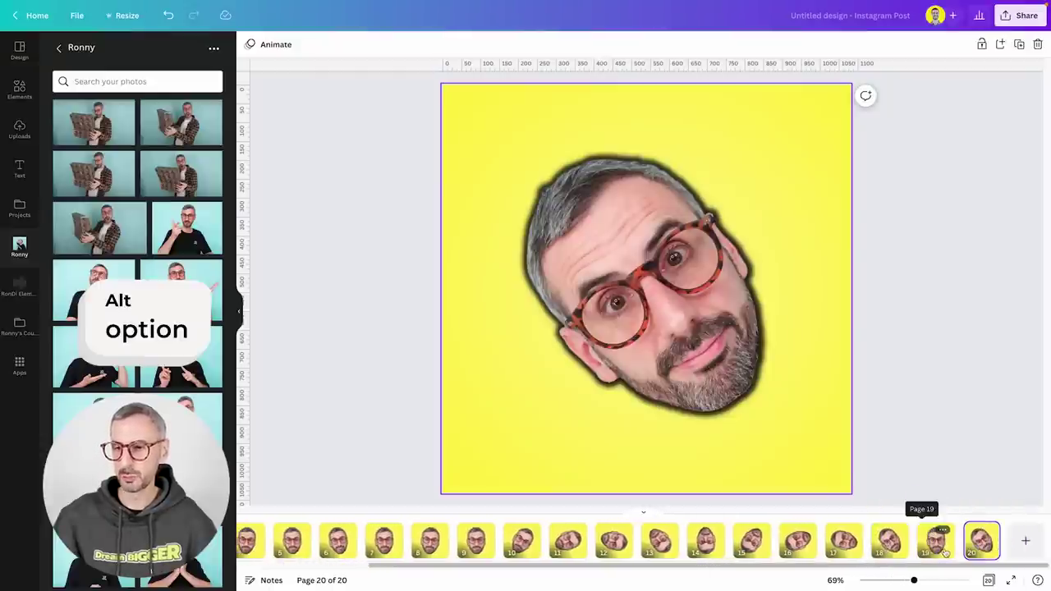
Copy pages 17, 16 and 15 onto the end in reverse order.
{"action": "left_click", "coordinate": [843, 542]}
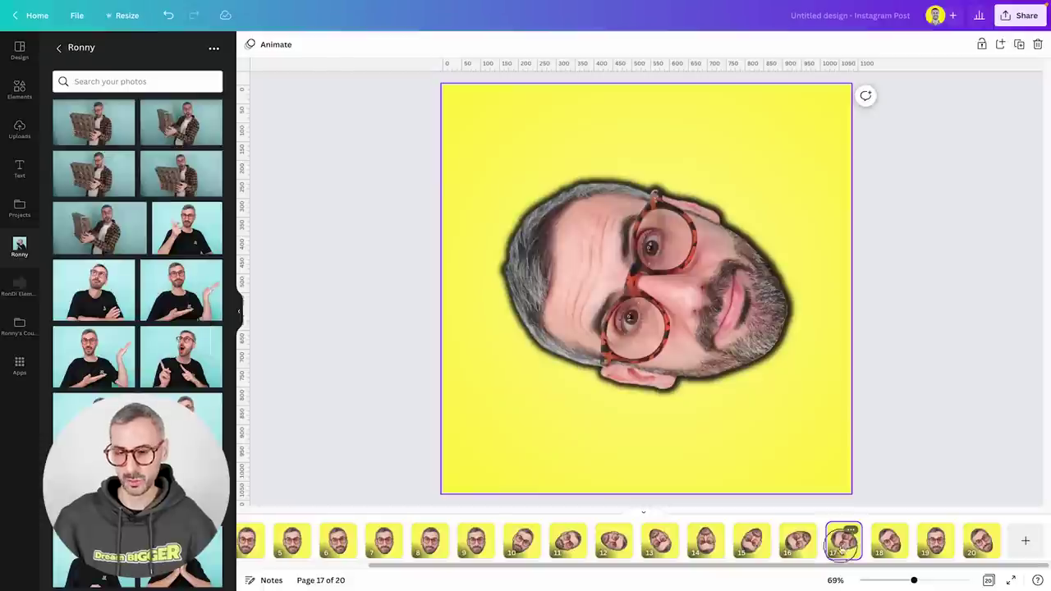
{"action": "left_click_drag", "start_coordinate": [839, 541], "coordinate": [933, 537]}
{"action": "left_click", "coordinate": [752, 542]}
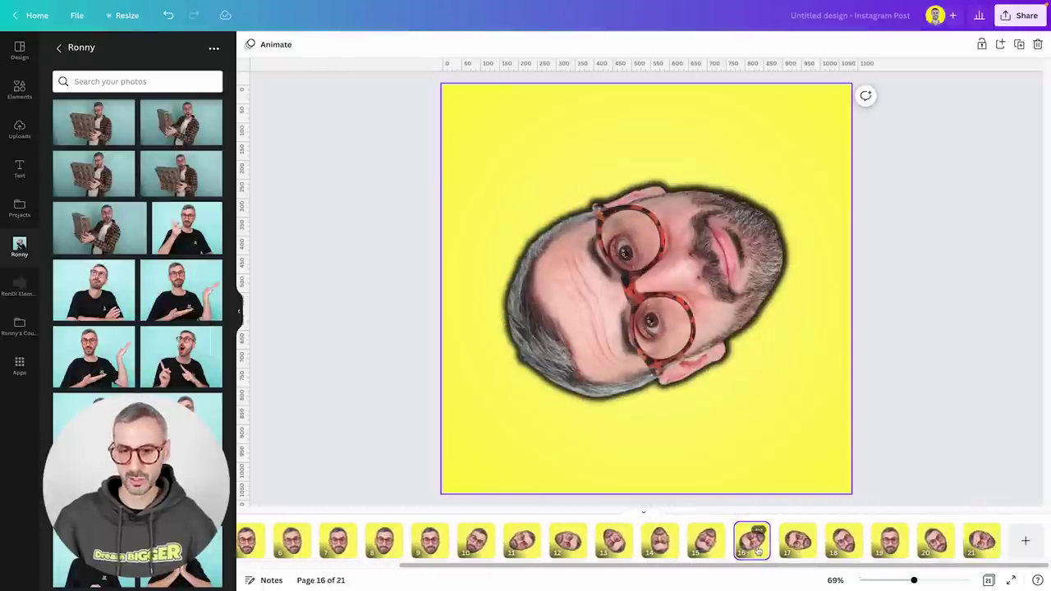
{"action": "left_click_drag", "start_coordinate": [752, 542], "coordinate": [913, 543]}
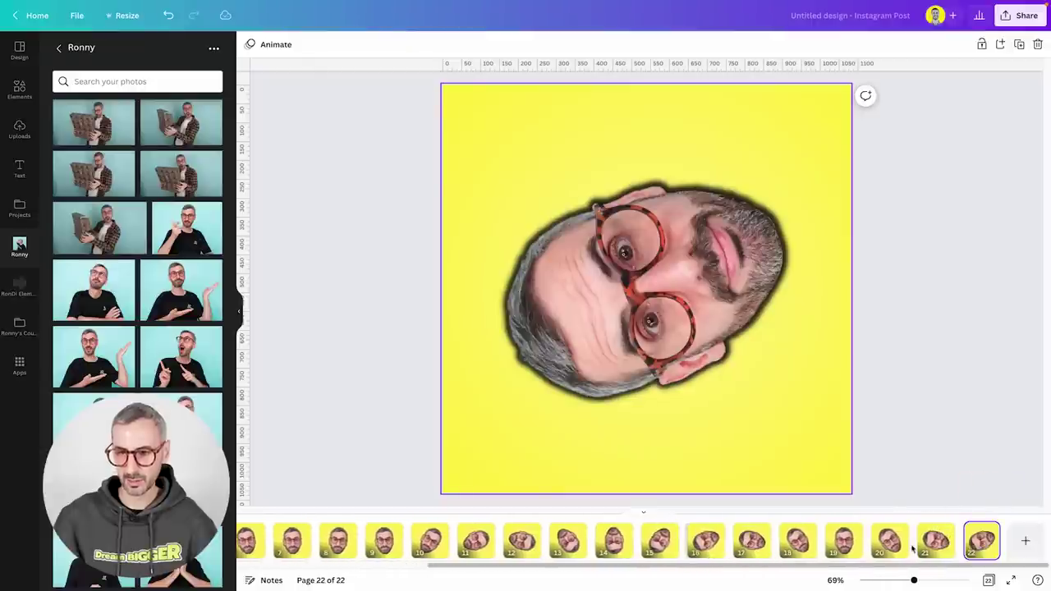
{"action": "left_click", "coordinate": [661, 542]}
{"action": "left_click_drag", "start_coordinate": [661, 541], "coordinate": [933, 534]}
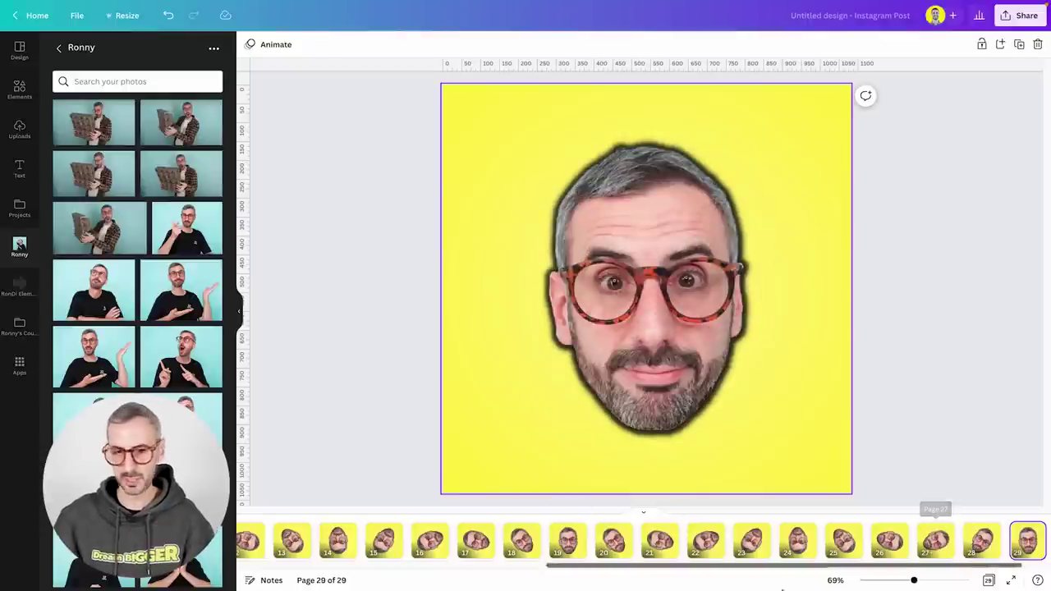
{"action": "scroll", "coordinate": [638, 538], "scroll_direction": "left", "scroll_amount": 10}
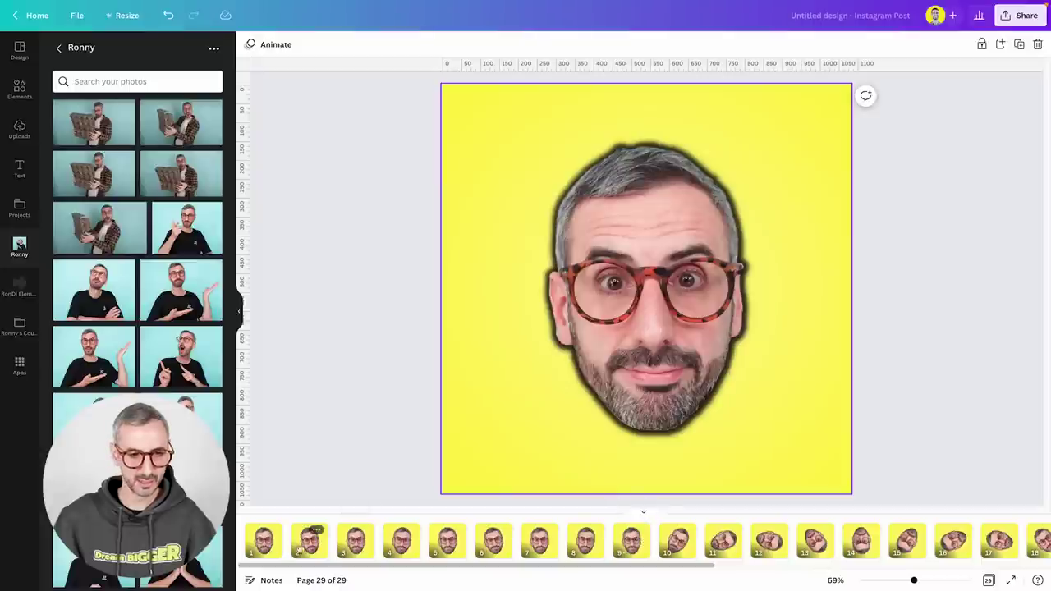
{"action": "left_click", "coordinate": [262, 548]}
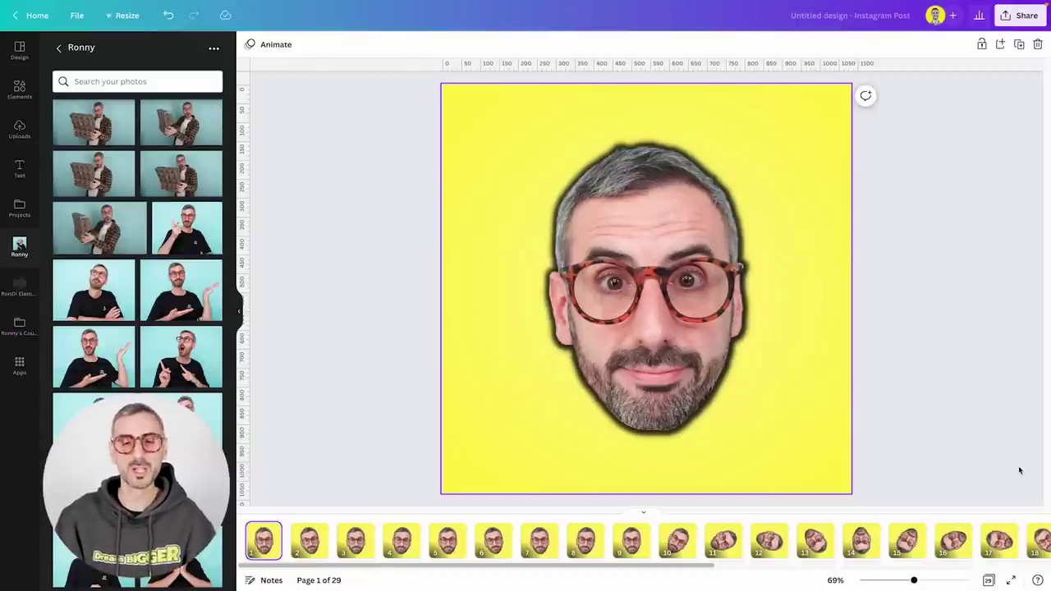
{"action": "key", "text": "Right"}
{"action": "key", "text": "Right"}
{"action": "key", "text": "Right"}
{"action": "key", "text": "Right"}
{"action": "key", "text": "Right"}
{"action": "key", "text": "Right"}
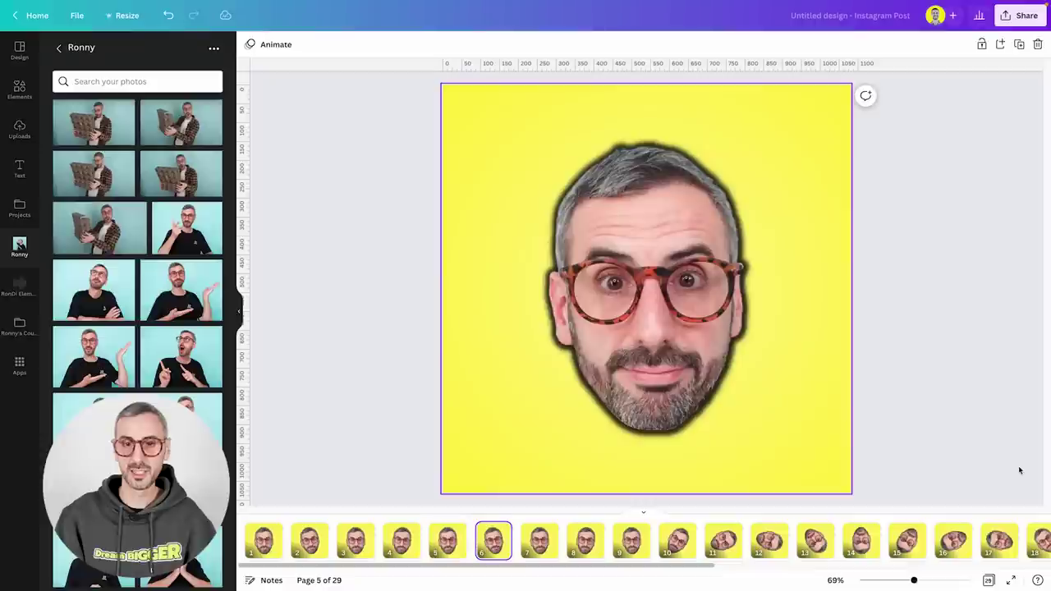
{"action": "key", "text": "Right"}
{"action": "key", "text": "Right"}
{"action": "key", "text": "Right"}
{"action": "key", "text": "Right"}
{"action": "key", "text": "Right"}
{"action": "key", "text": "Right"}
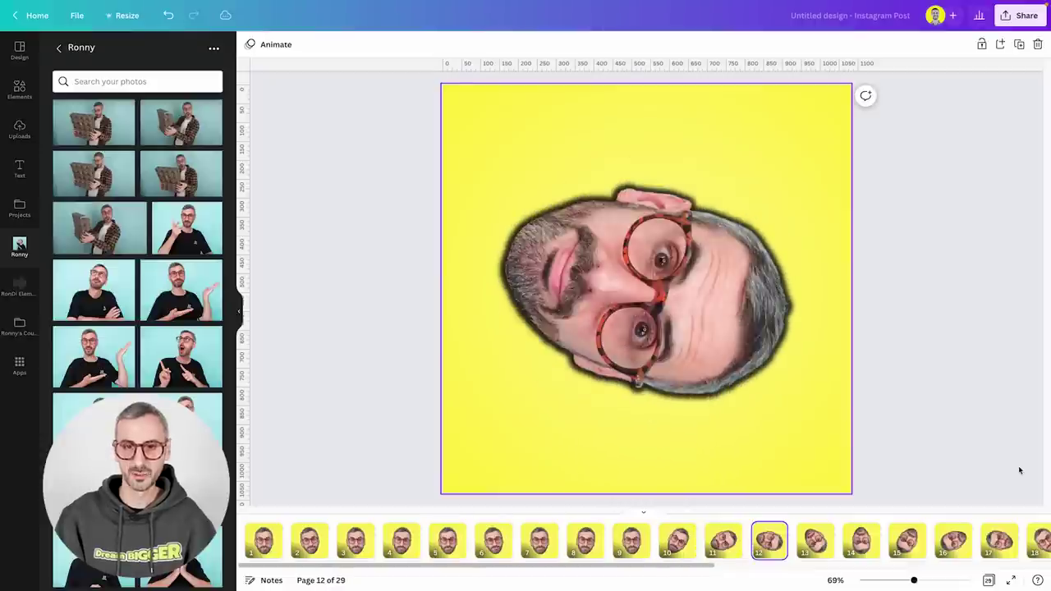
{"action": "key", "text": "Right"}
{"action": "key", "text": "Right"}
{"action": "key", "text": "Right"}
{"action": "key", "text": "Right"}
{"action": "key", "text": "Right"}
{"action": "key", "text": "Right"}
{"action": "key", "text": "Right"}
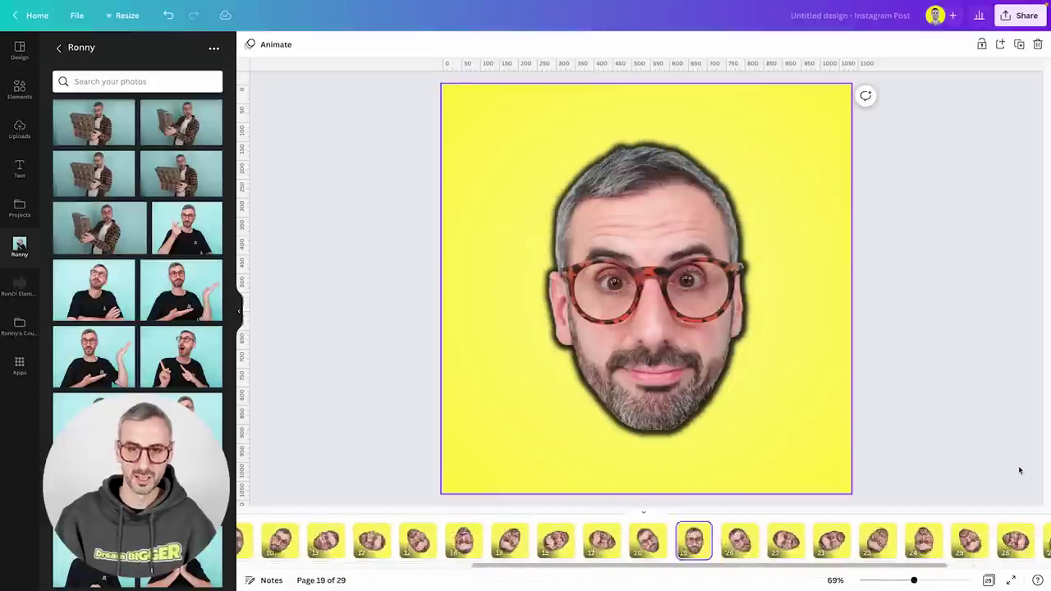
{"action": "key", "text": "Right"}
{"action": "key", "text": "Right"}
{"action": "key", "text": "Right"}
{"action": "key", "text": "Right"}
{"action": "key", "text": "Right"}
{"action": "key", "text": "Right"}
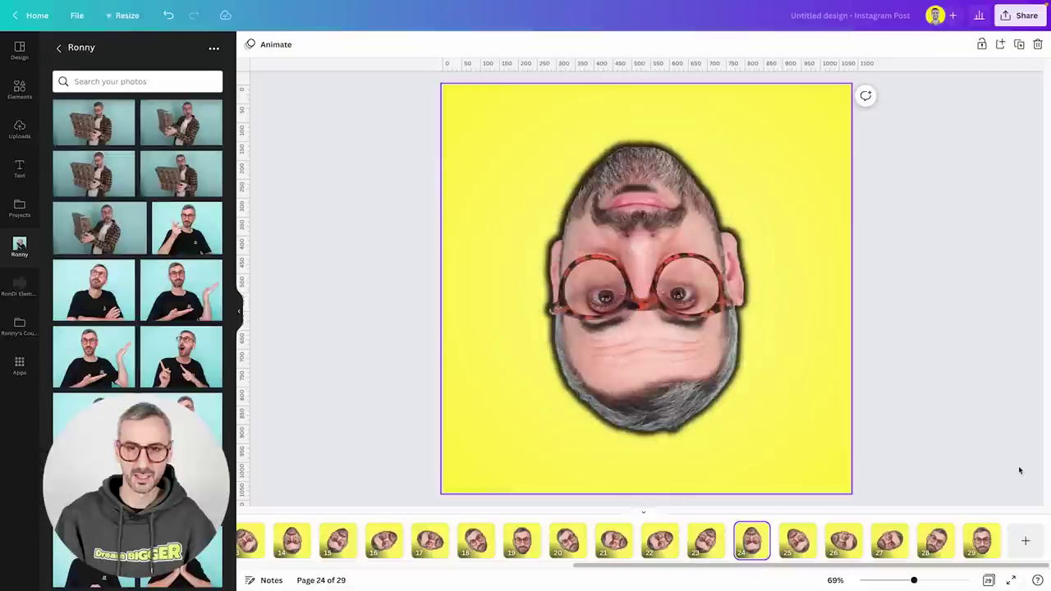
{"action": "key", "text": "Right"}
{"action": "key", "text": "Right"}
{"action": "key", "text": "Right"}
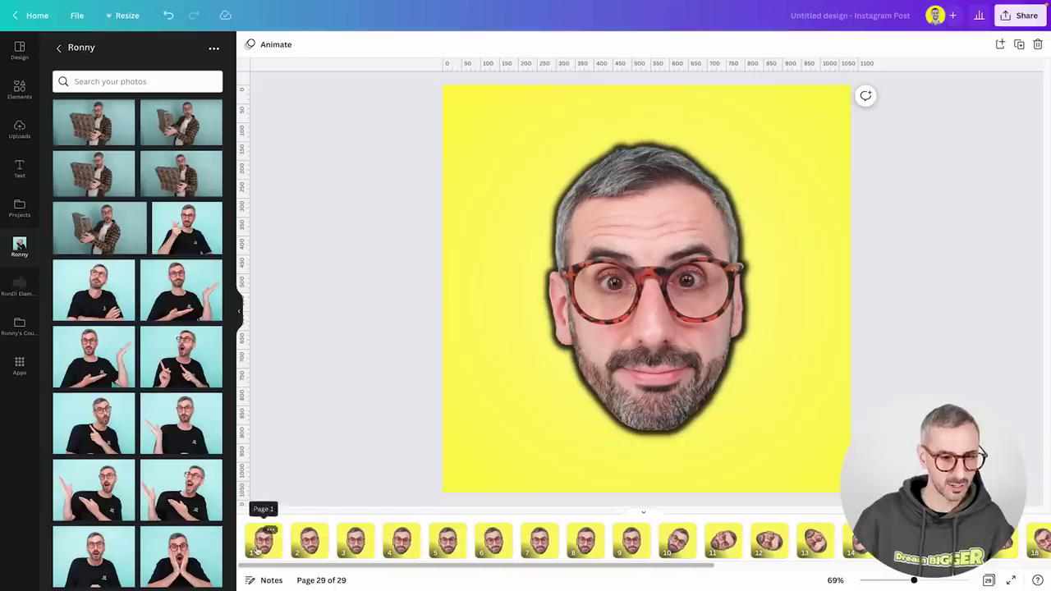
{"action": "left_click", "coordinate": [263, 535]}
Apply the Stomp photo animation to page 1's head, set to On enter only.
{"action": "left_click", "coordinate": [653, 359]}
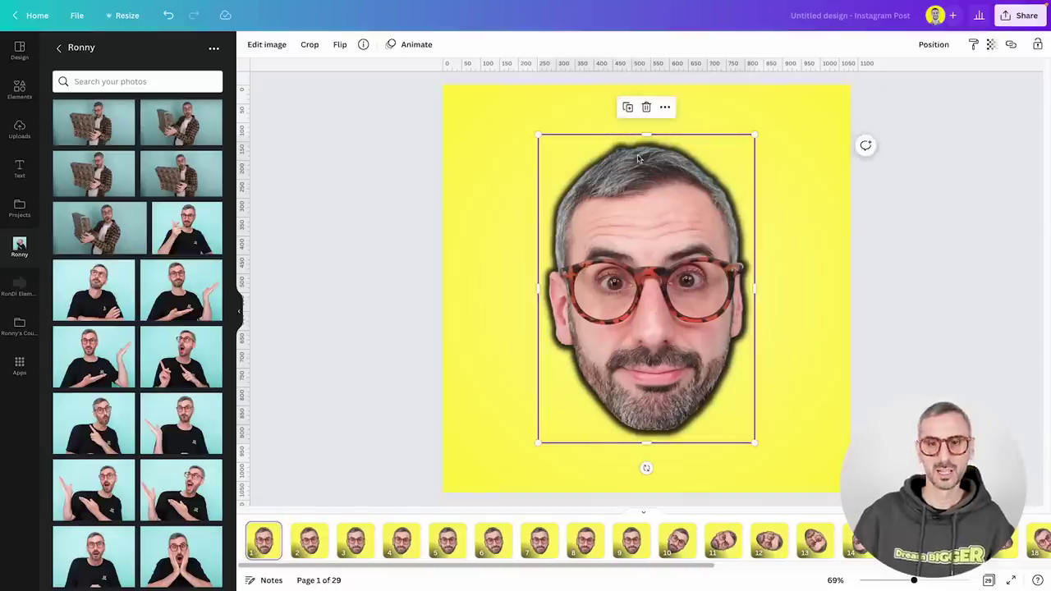
{"action": "left_click", "coordinate": [414, 46]}
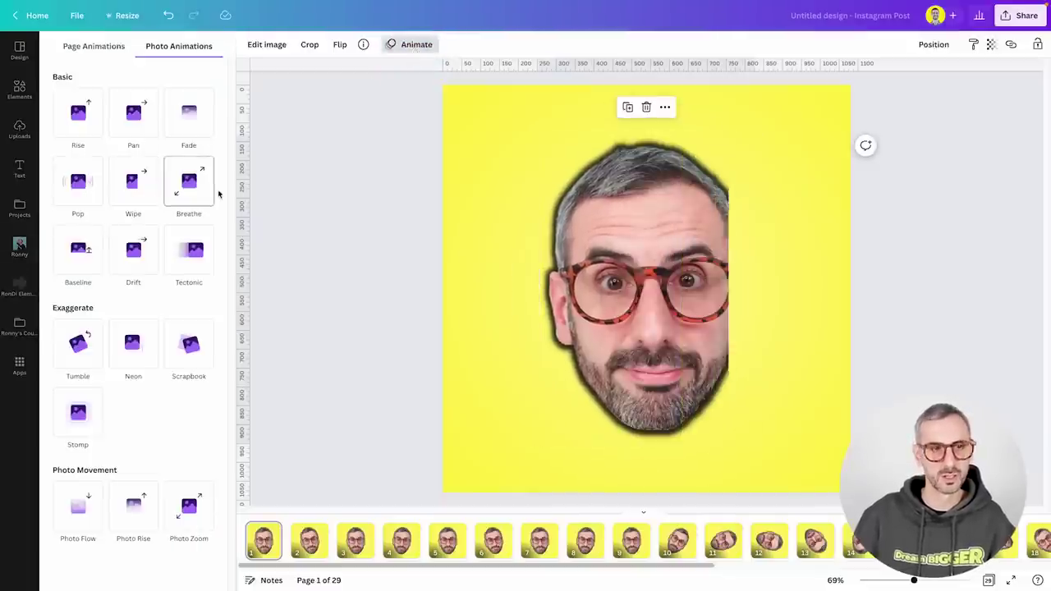
{"action": "left_click", "coordinate": [80, 414]}
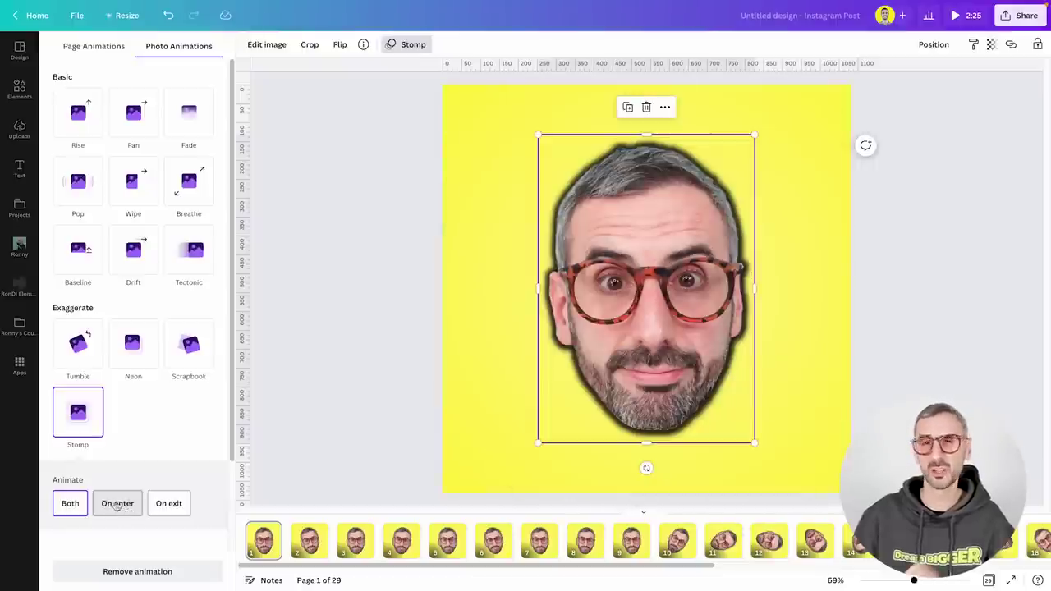
{"action": "left_click", "coordinate": [116, 504]}
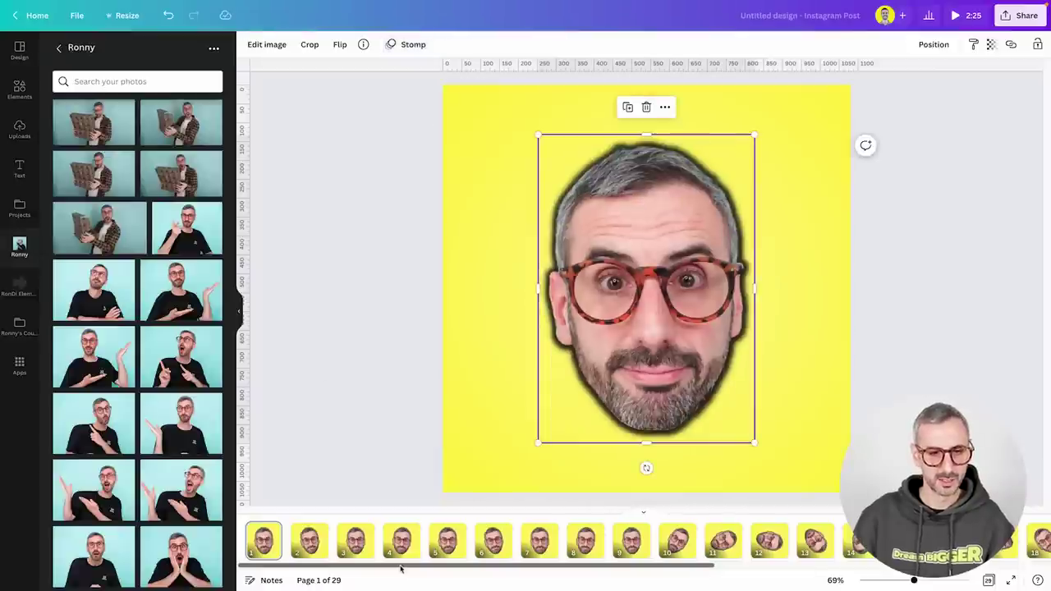
Set the page timing to 0.1s and apply it to all 29 pages.
{"action": "left_click", "coordinate": [262, 540]}
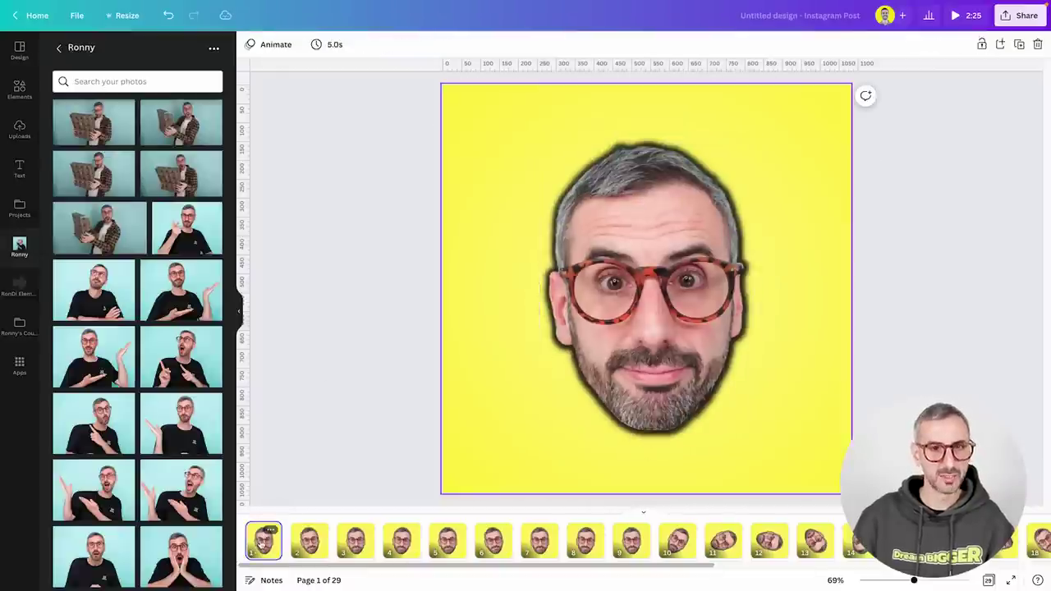
{"action": "left_click", "coordinate": [335, 48]}
{"action": "left_click_drag", "start_coordinate": [343, 97], "coordinate": [327, 93]}
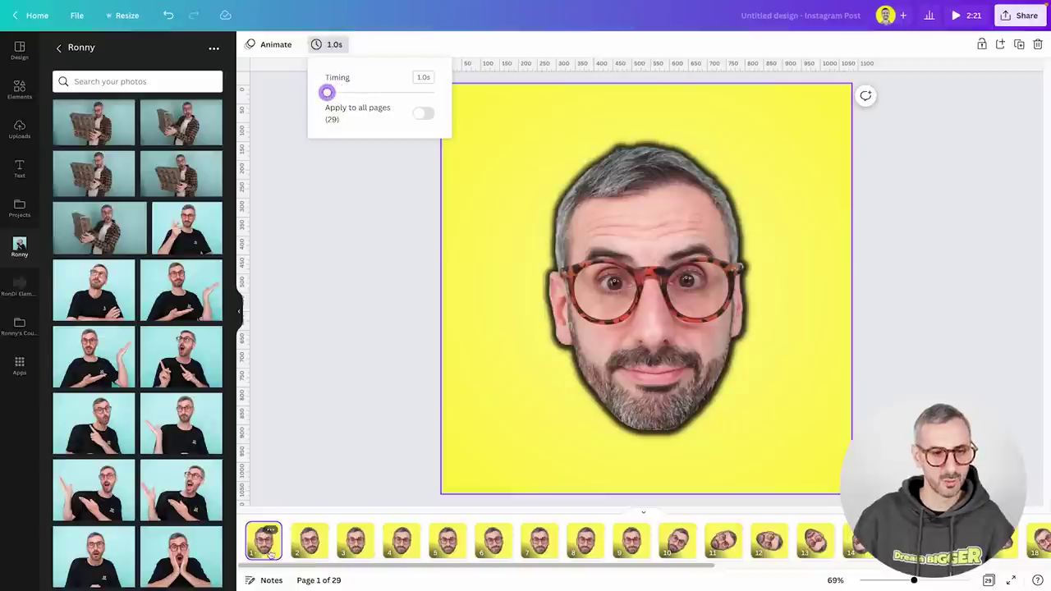
{"action": "left_click", "coordinate": [310, 541]}
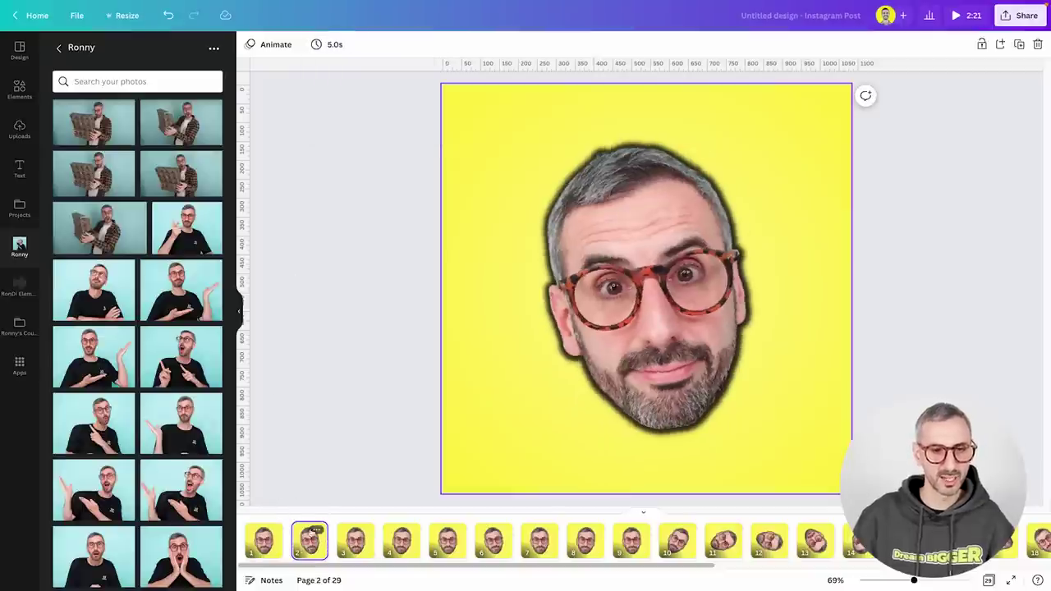
{"action": "left_click", "coordinate": [348, 541]}
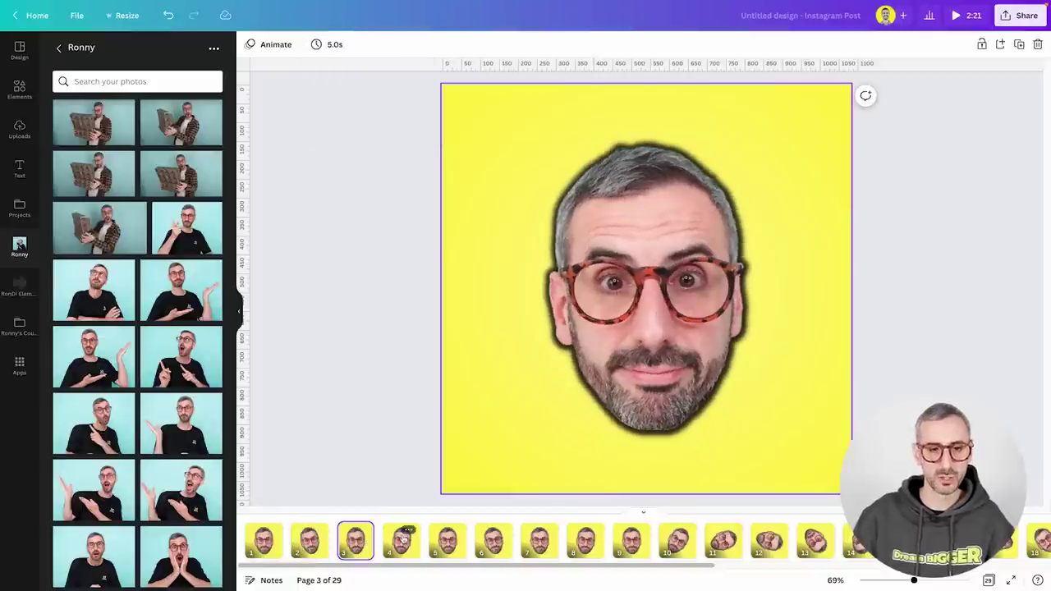
{"action": "left_click", "coordinate": [403, 538]}
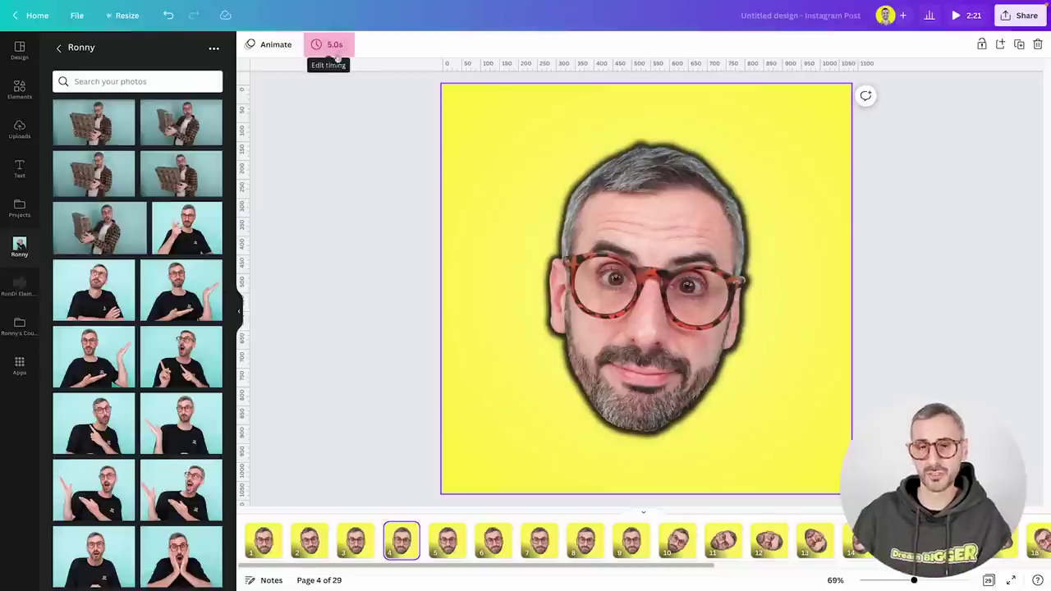
{"action": "left_click", "coordinate": [308, 551]}
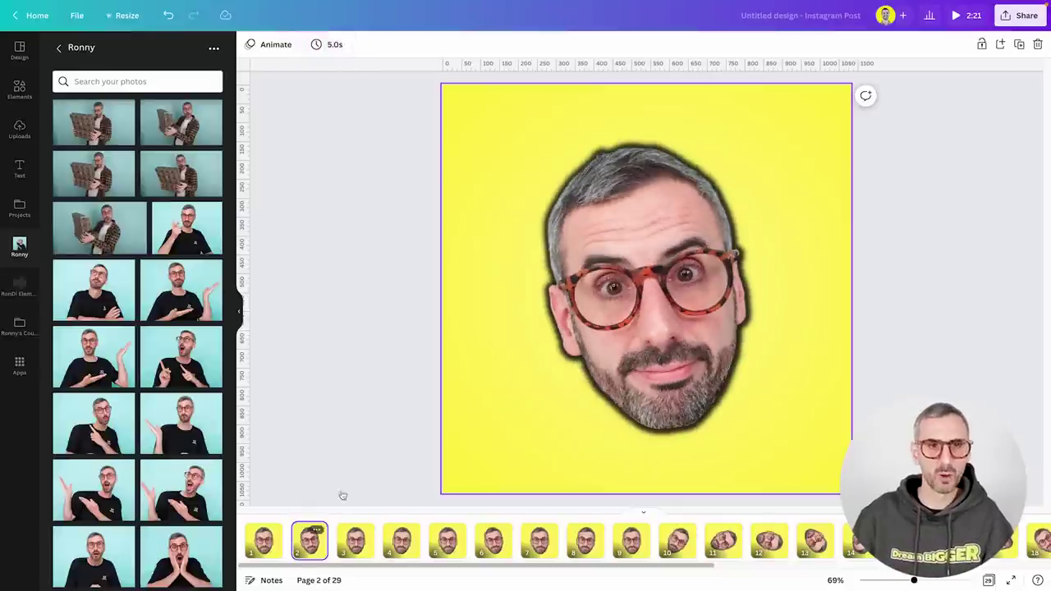
{"action": "left_click", "coordinate": [335, 51]}
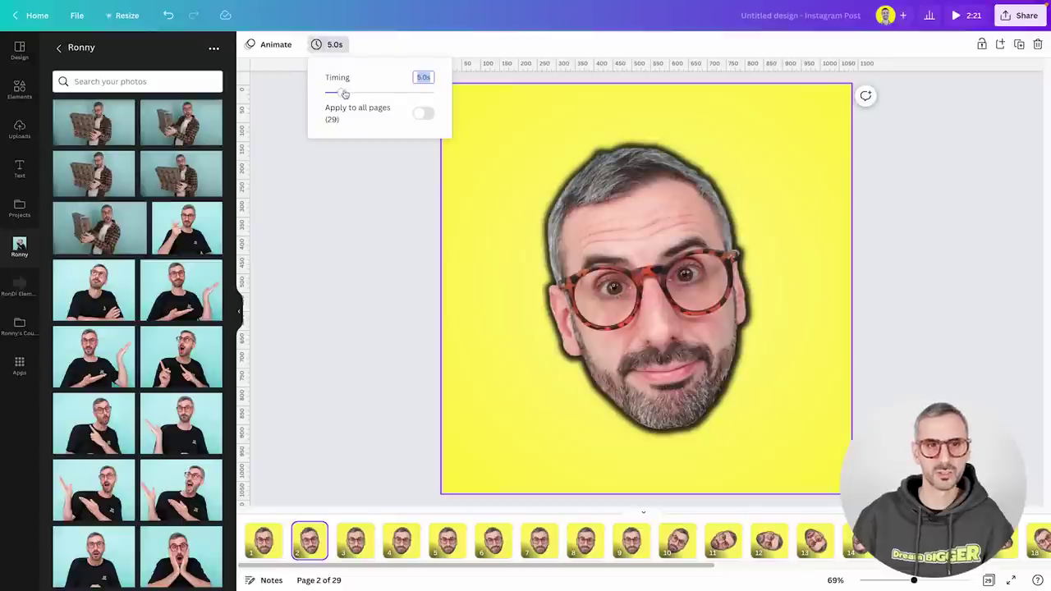
{"action": "left_click_drag", "start_coordinate": [344, 95], "coordinate": [322, 92]}
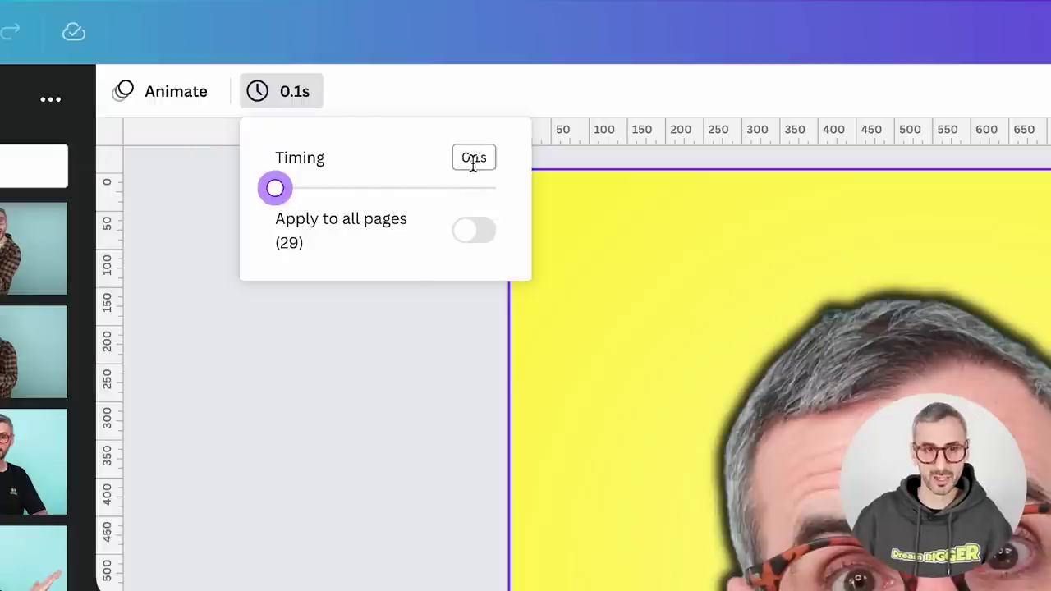
{"action": "left_click", "coordinate": [484, 242]}
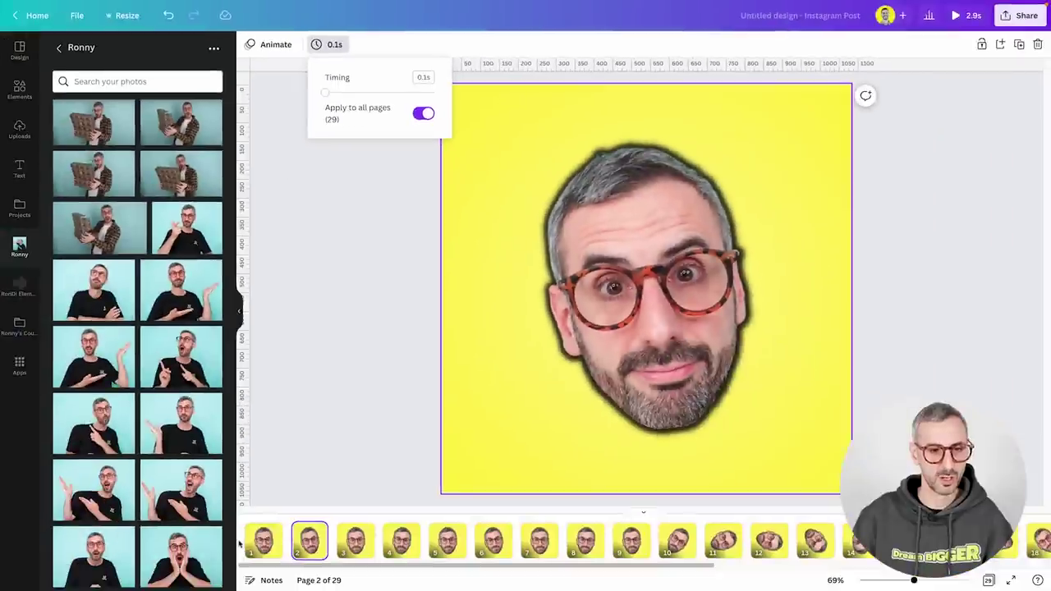
{"action": "left_click", "coordinate": [261, 542]}
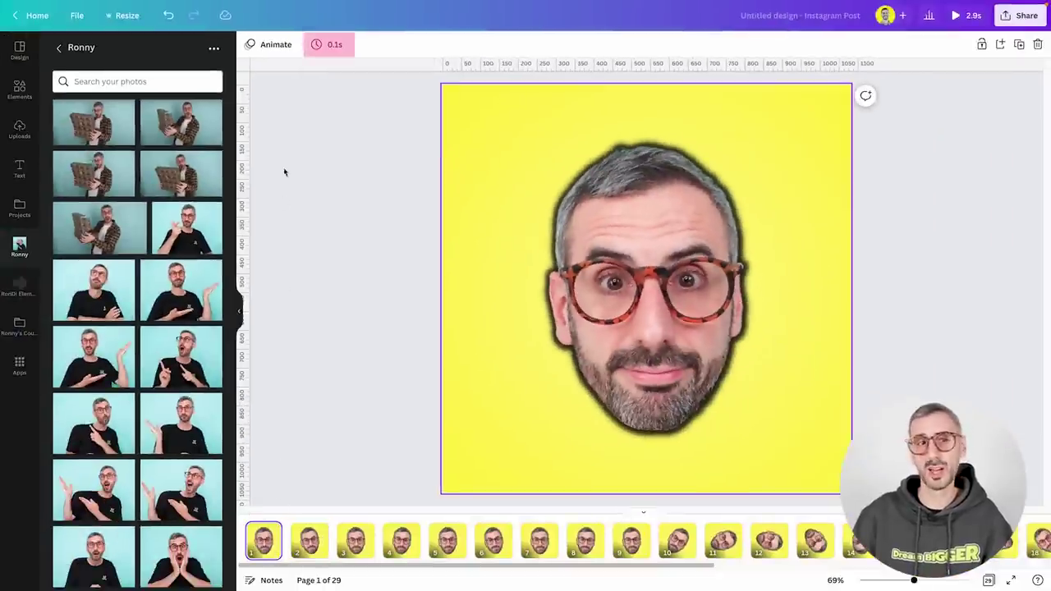
Adjust the current page's duration, then scroll the page timeline to the final page.
{"action": "left_click", "coordinate": [342, 47]}
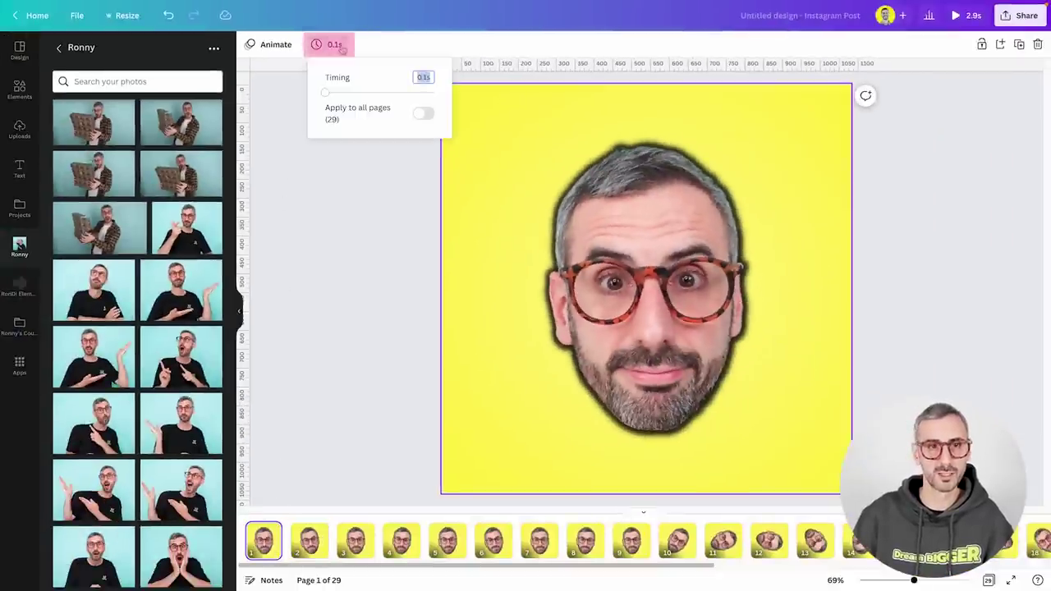
{"action": "left_click", "coordinate": [328, 93]}
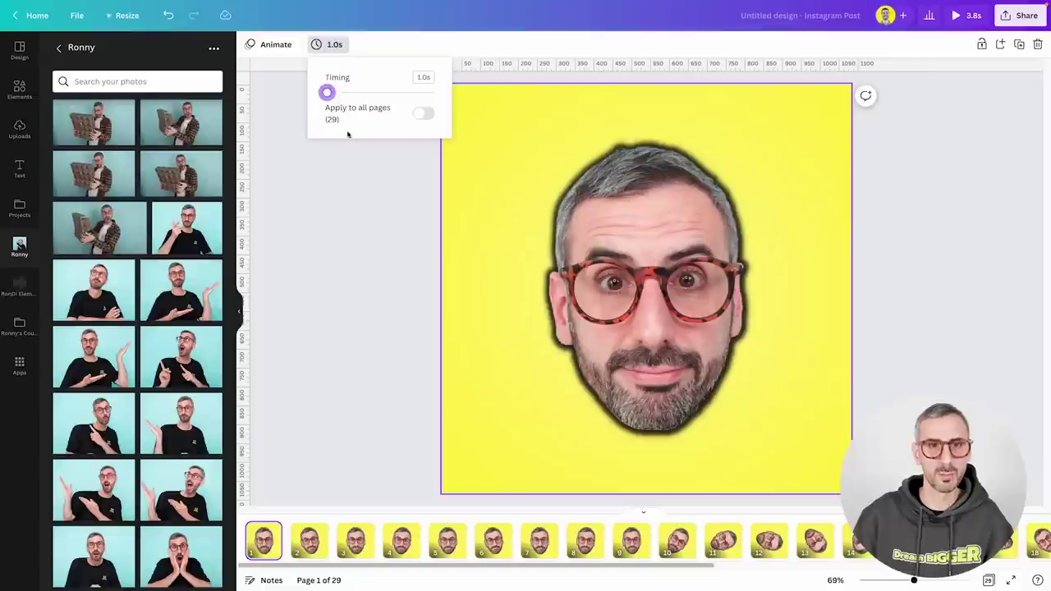
{"action": "left_click", "coordinate": [392, 181]}
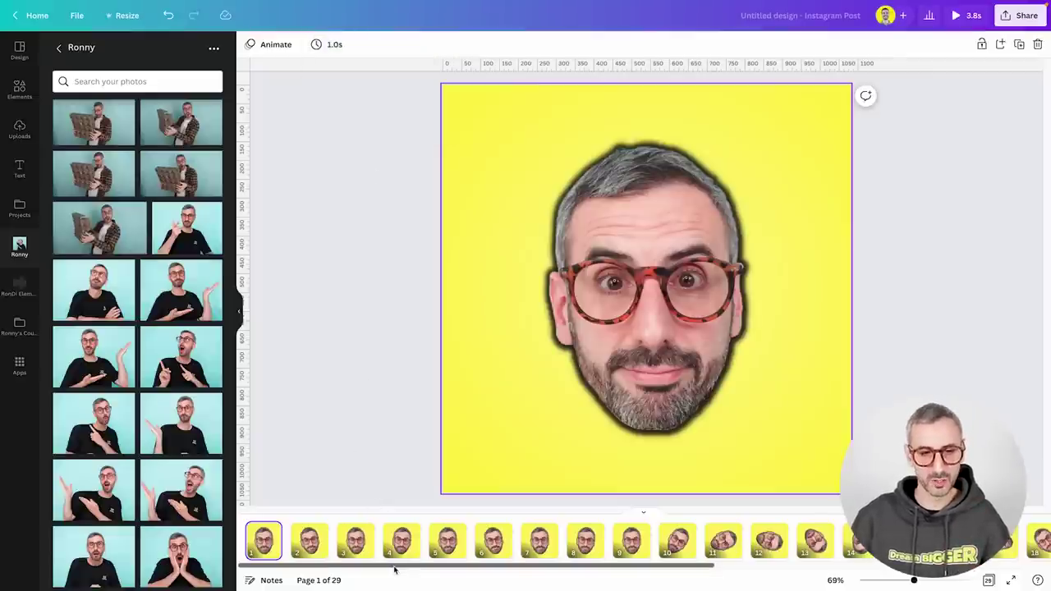
{"action": "left_click_drag", "start_coordinate": [394, 564], "coordinate": [739, 559]}
Give the face on page 29 a Stomp animation that plays on exit.
{"action": "left_click", "coordinate": [981, 540]}
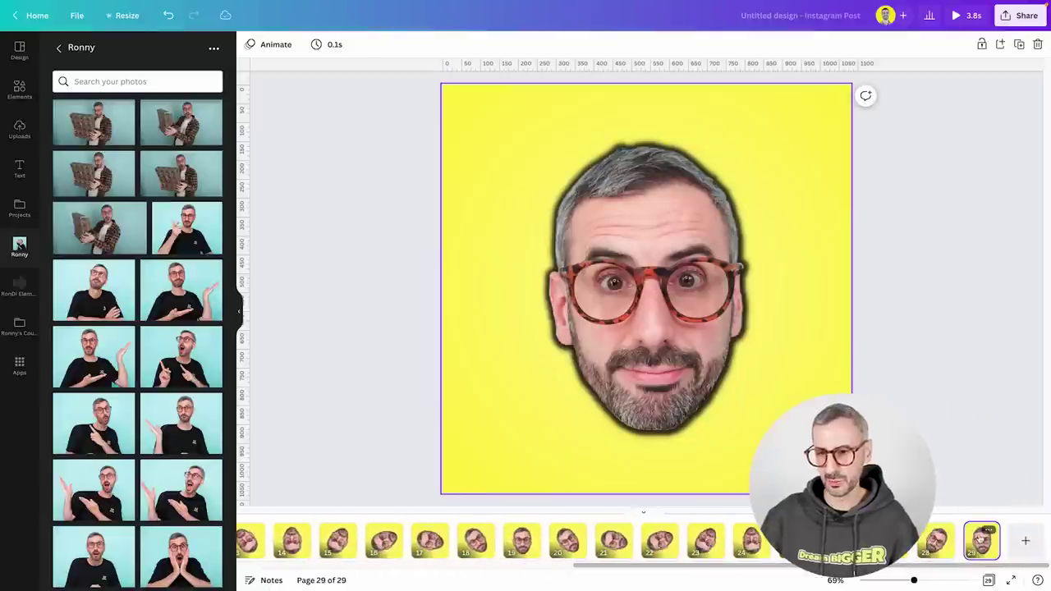
{"action": "left_click", "coordinate": [748, 346]}
{"action": "left_click", "coordinate": [416, 45]}
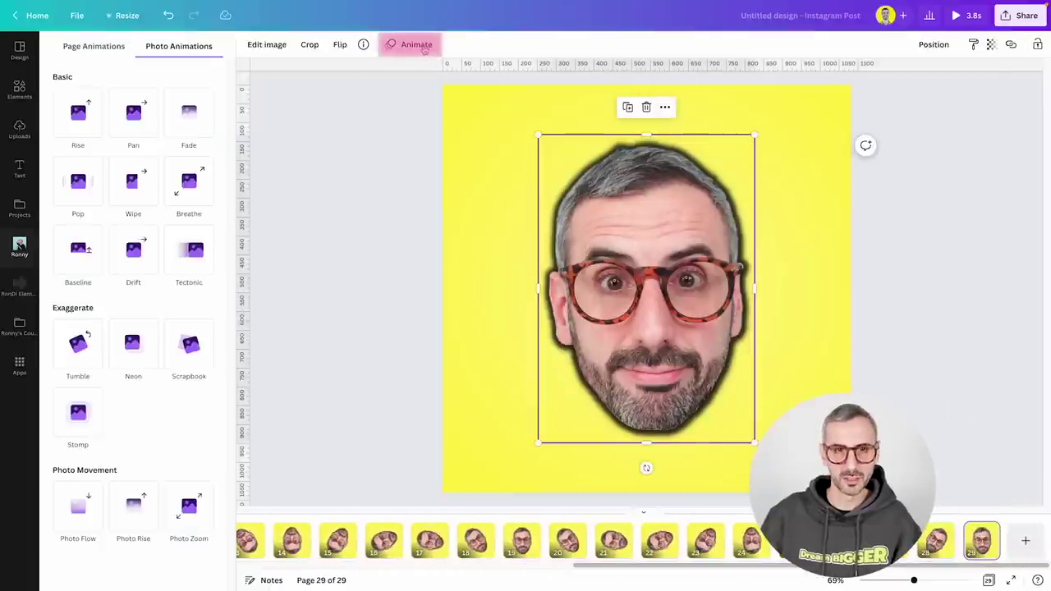
{"action": "left_click", "coordinate": [78, 413]}
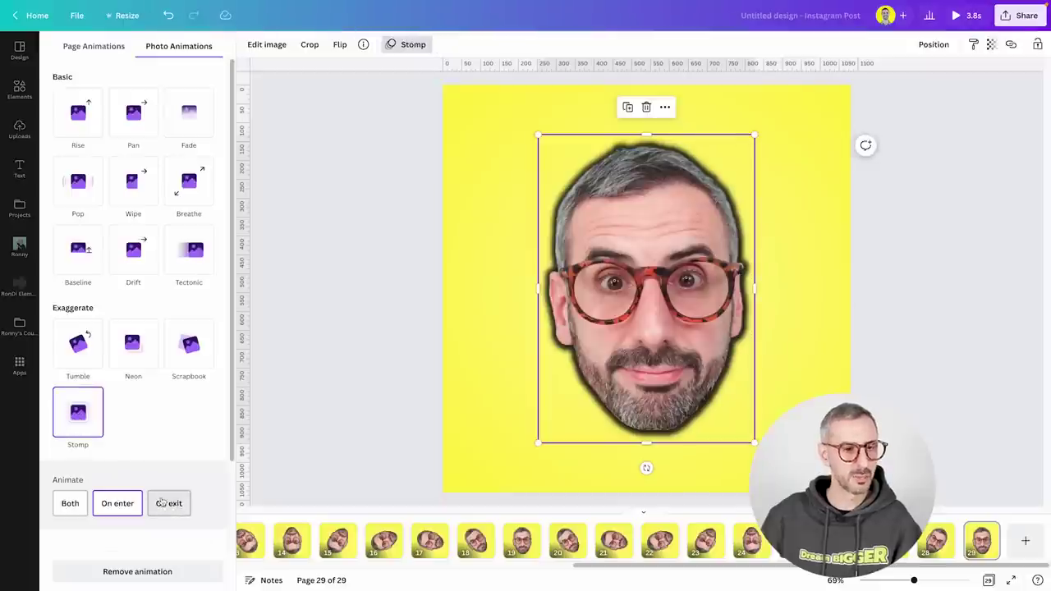
{"action": "left_click", "coordinate": [168, 504]}
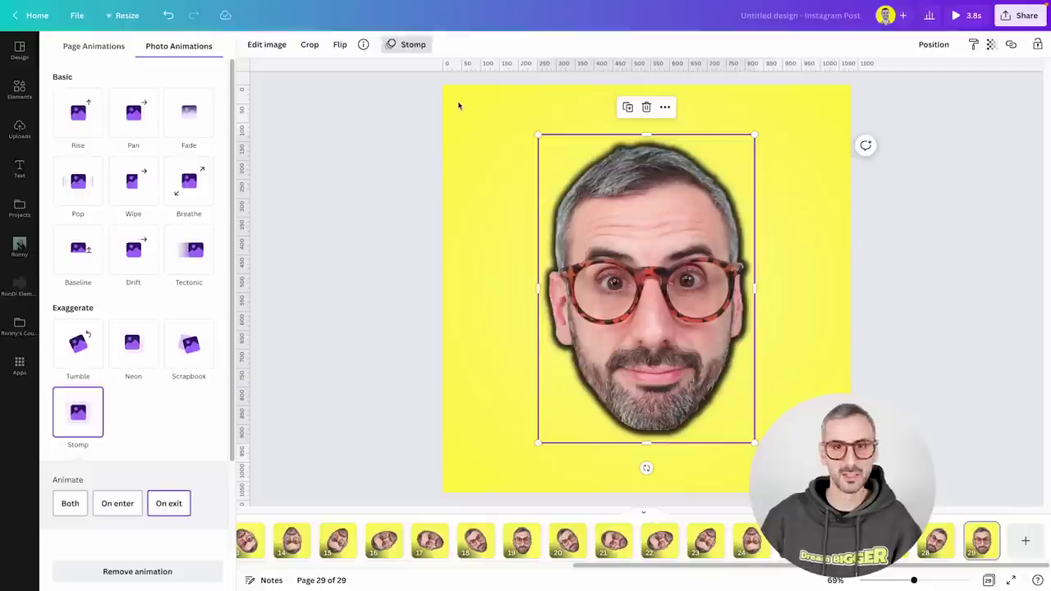
{"action": "left_click", "coordinate": [497, 307]}
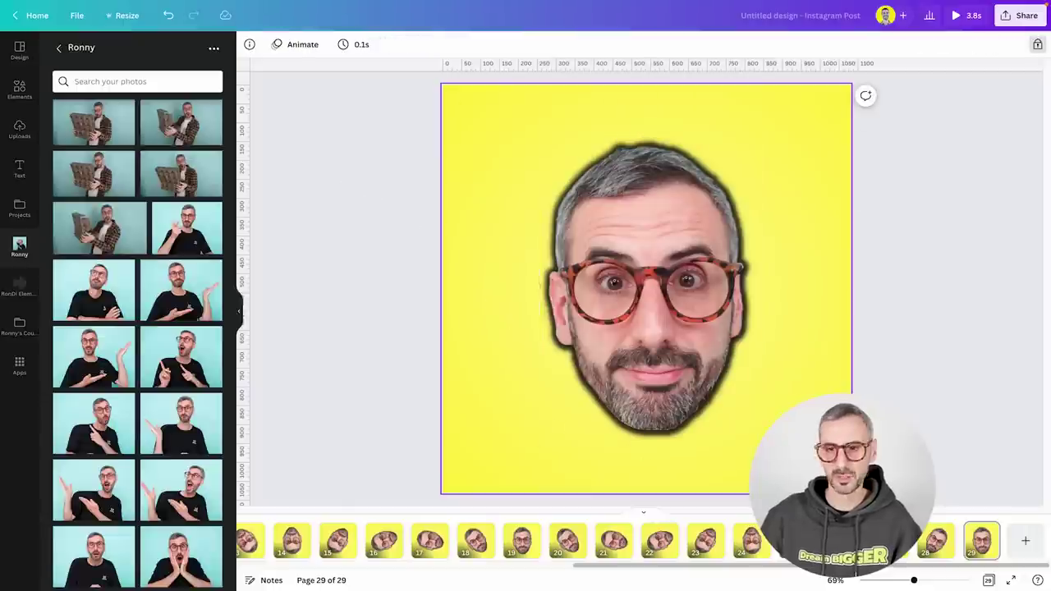
Lengthen page 29 to 1.0 seconds.
{"action": "left_click", "coordinate": [988, 548]}
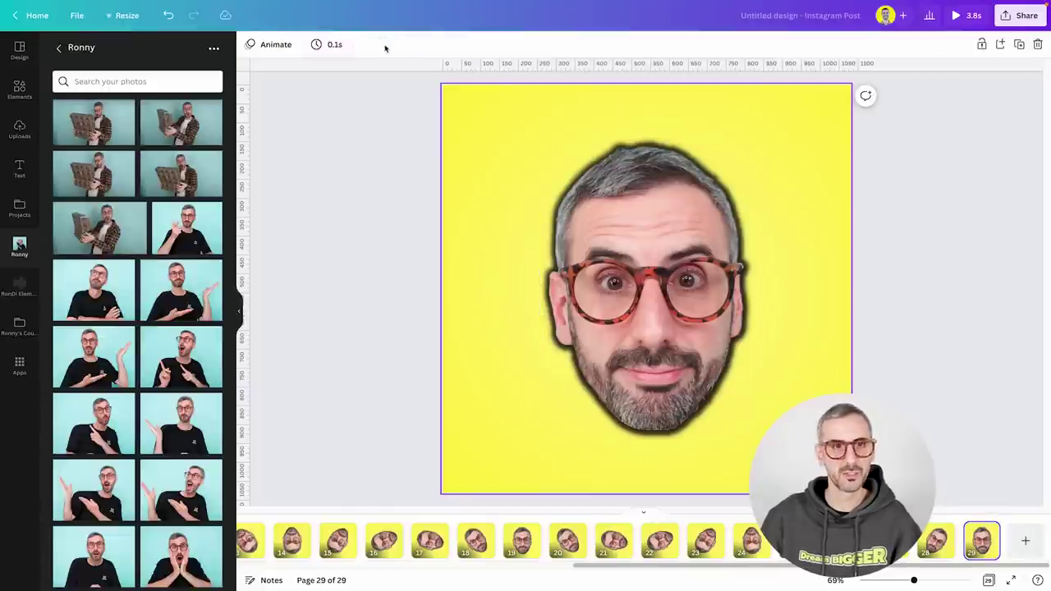
{"action": "left_click", "coordinate": [335, 45]}
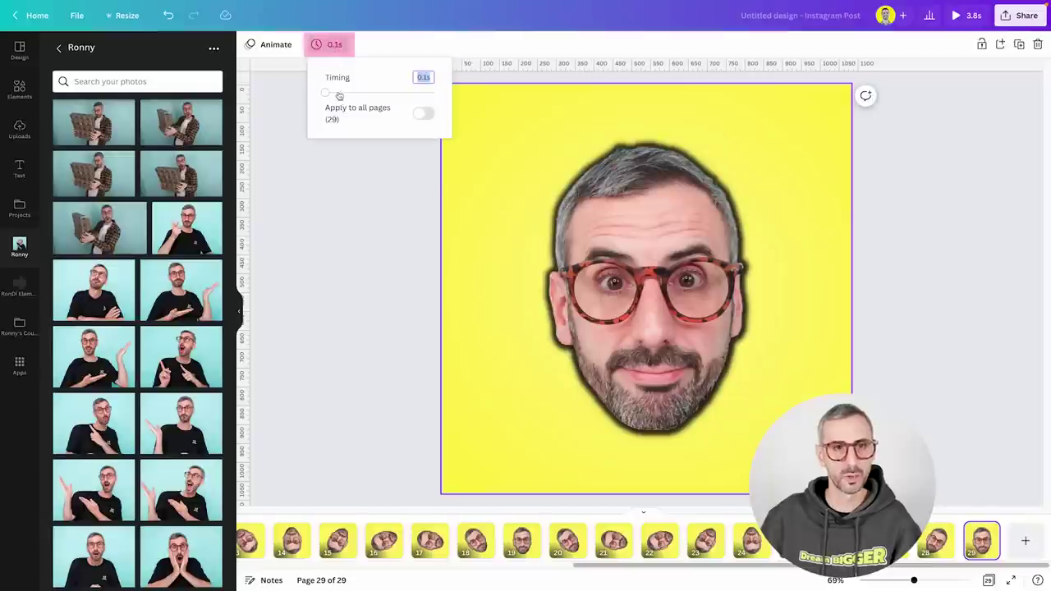
{"action": "left_click_drag", "start_coordinate": [328, 92], "coordinate": [330, 92]}
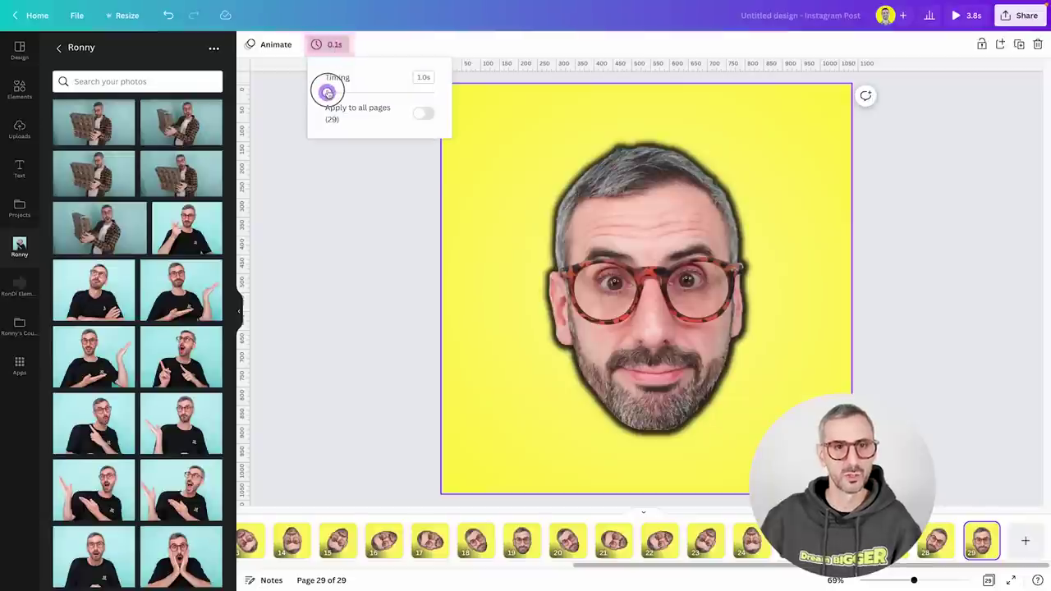
{"action": "left_click", "coordinate": [302, 315]}
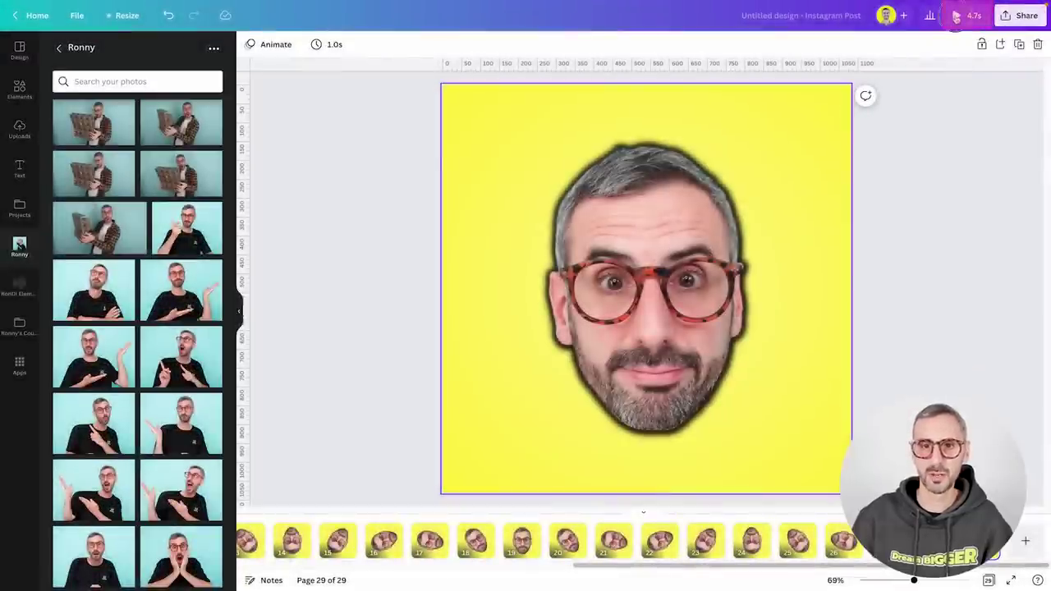
{"action": "left_click", "coordinate": [956, 15]}
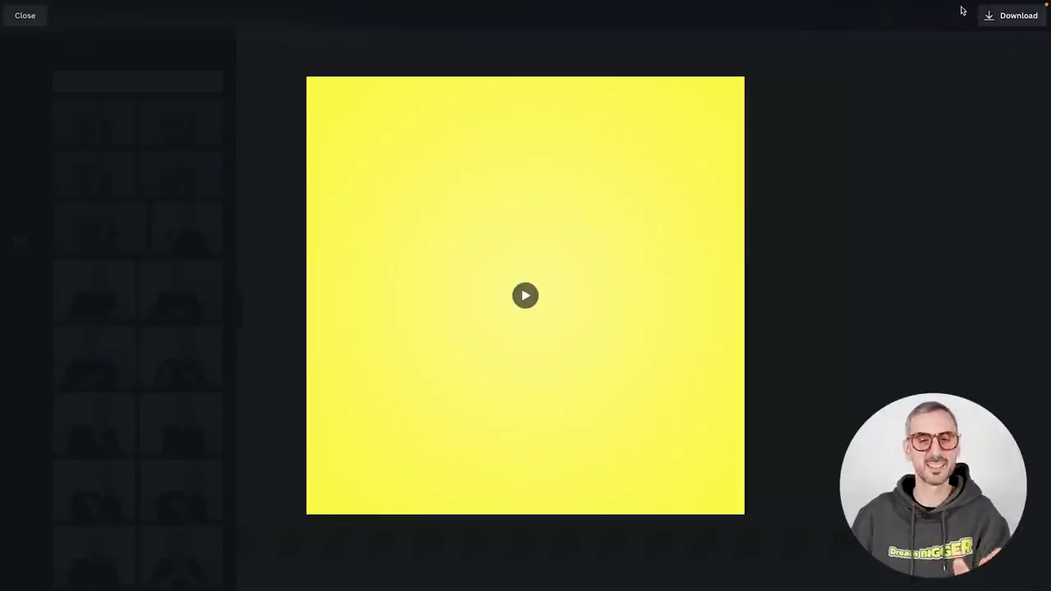
{"action": "left_click", "coordinate": [525, 296]}
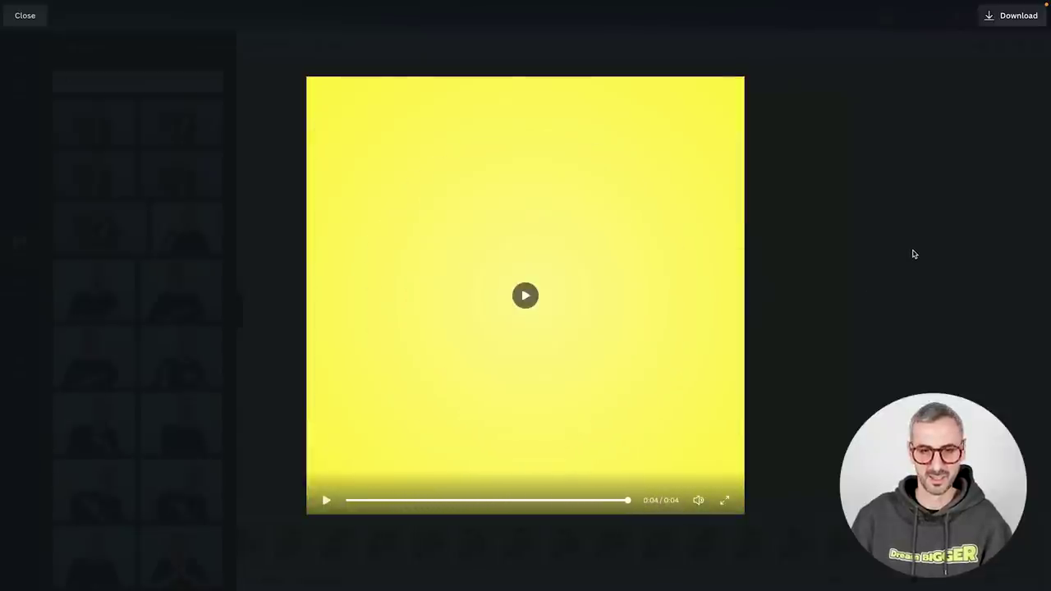
{"action": "left_click", "coordinate": [26, 16]}
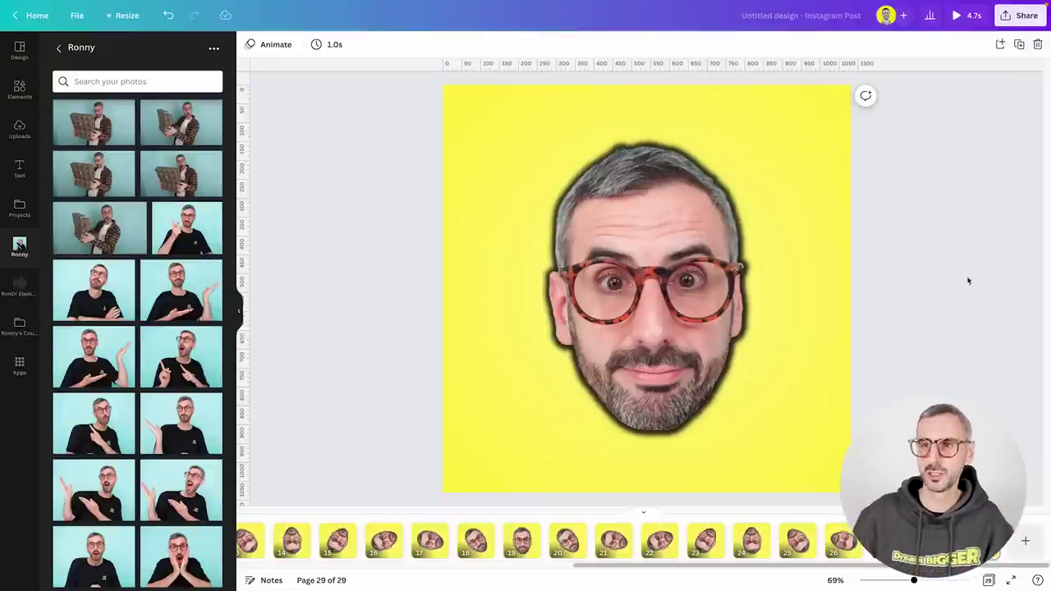
Download the design as a GIF instead of an MP4 Video.
{"action": "left_click", "coordinate": [1021, 18]}
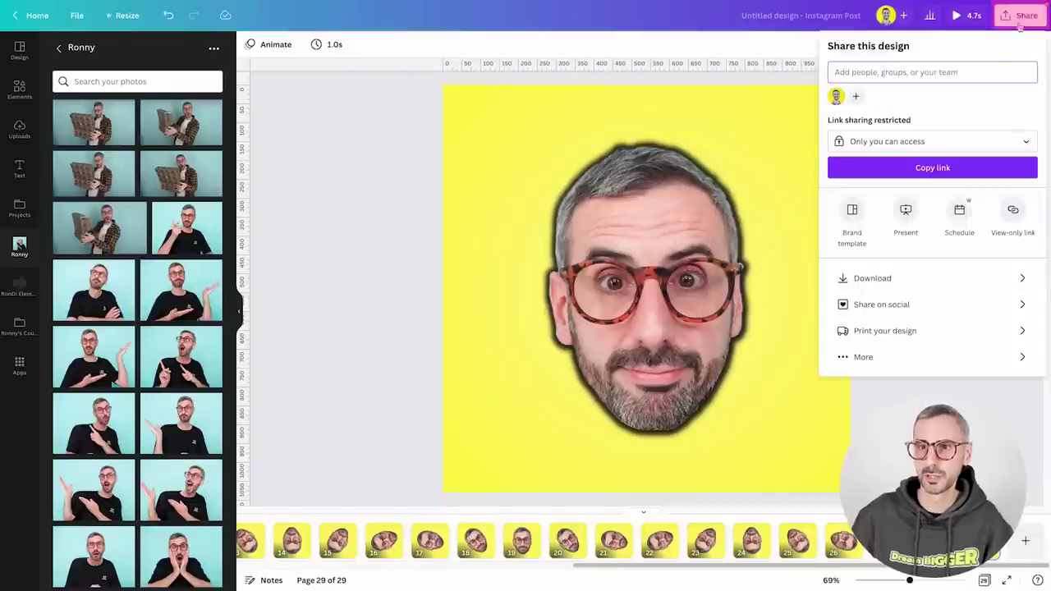
{"action": "left_click", "coordinate": [873, 288]}
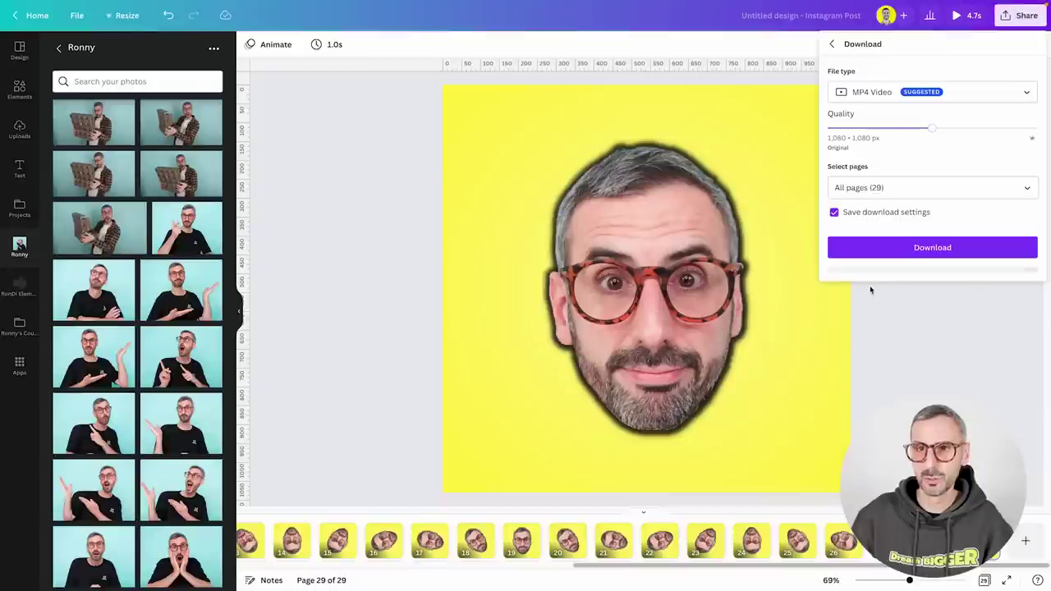
{"action": "left_click", "coordinate": [874, 94]}
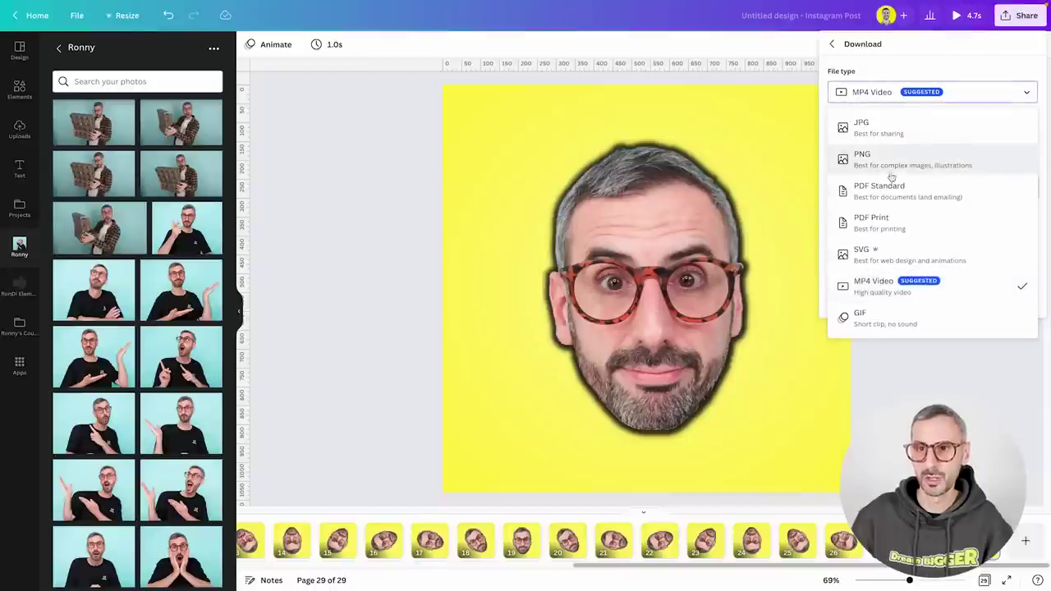
{"action": "left_click", "coordinate": [875, 321]}
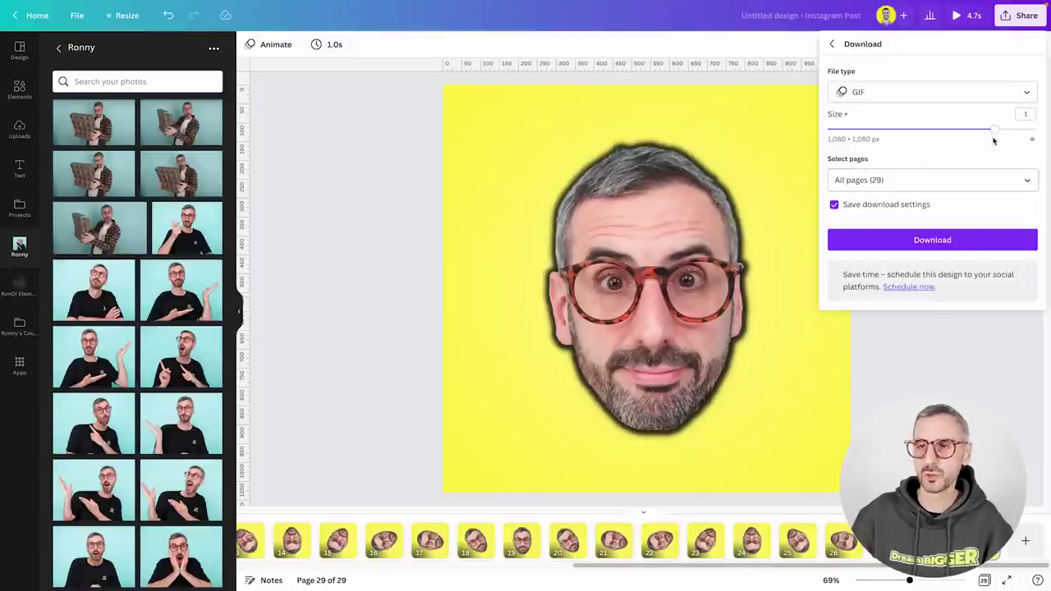
{"action": "left_click", "coordinate": [926, 244]}
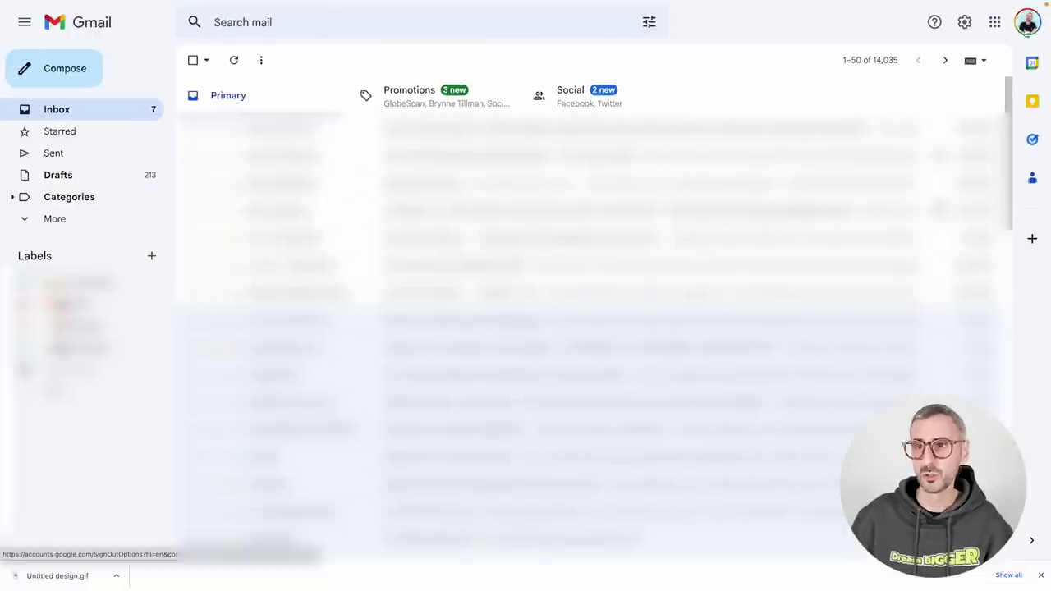
Open the Google account's profile picture changer and switch to uploading from the computer.
{"action": "left_click", "coordinate": [1009, 46]}
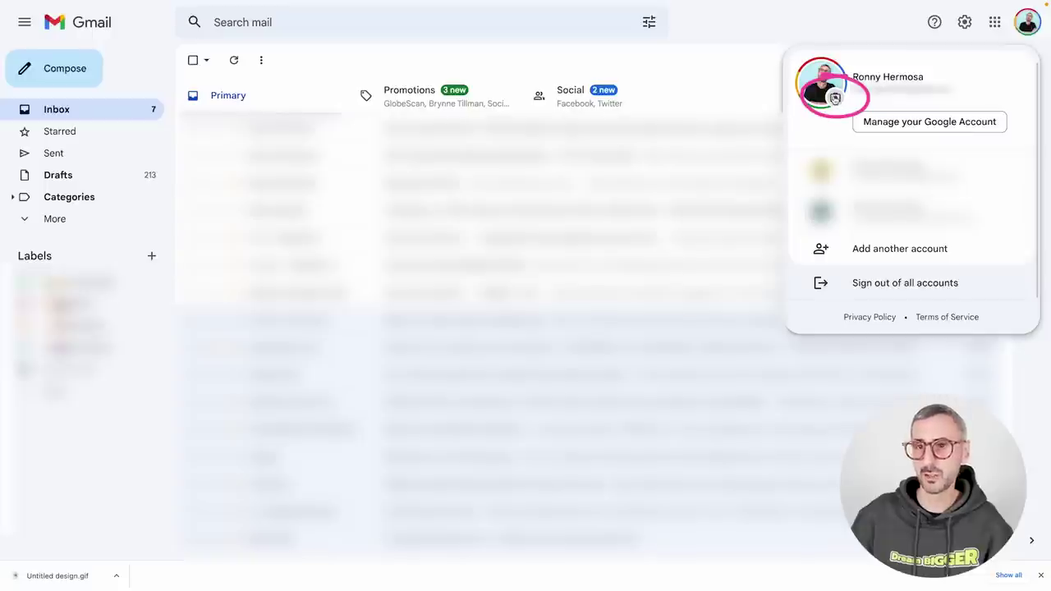
{"action": "left_click", "coordinate": [835, 97]}
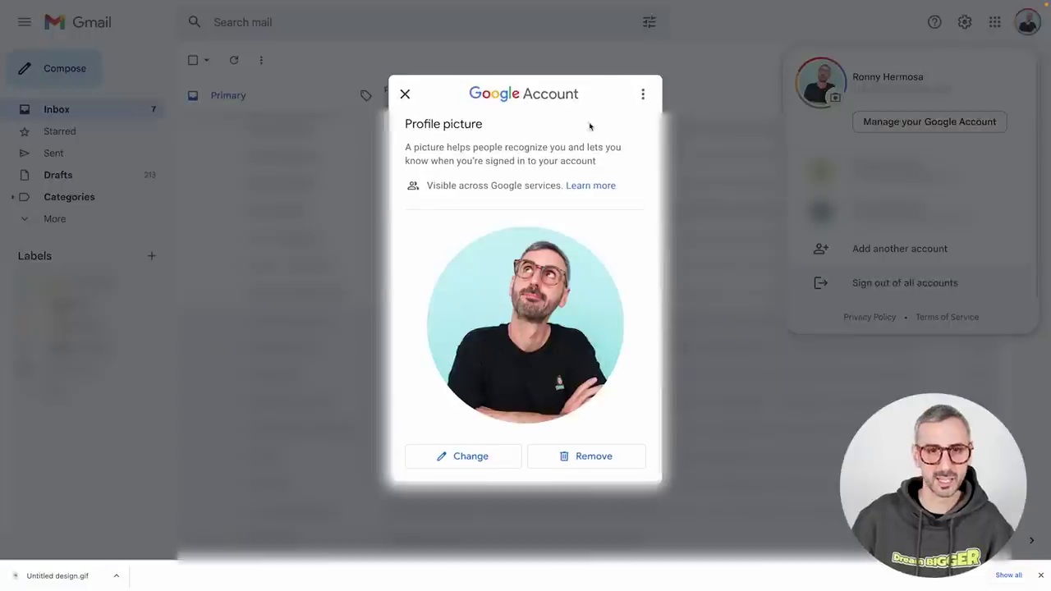
{"action": "left_click", "coordinate": [480, 458]}
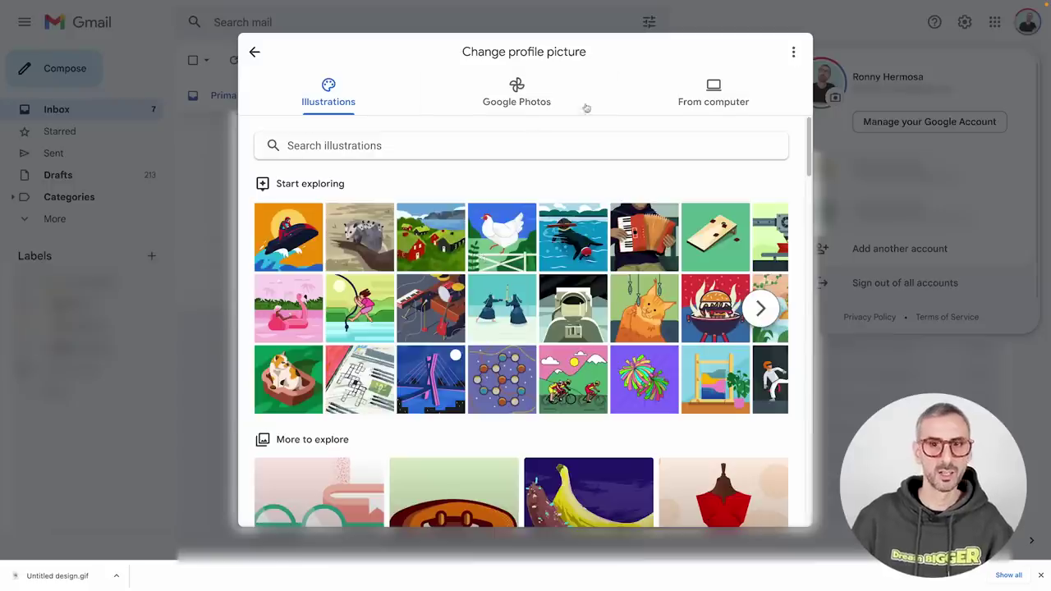
{"action": "left_click", "coordinate": [712, 93]}
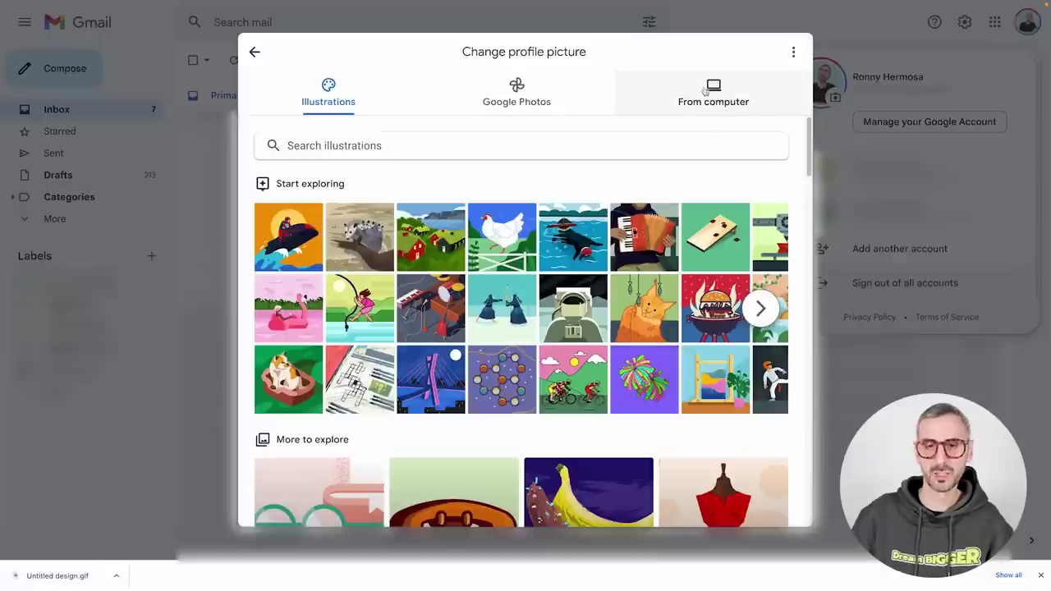
{"action": "left_click", "coordinate": [704, 92]}
Select Untitled design.gif from the Downloads folder.
{"action": "left_click", "coordinate": [465, 419]}
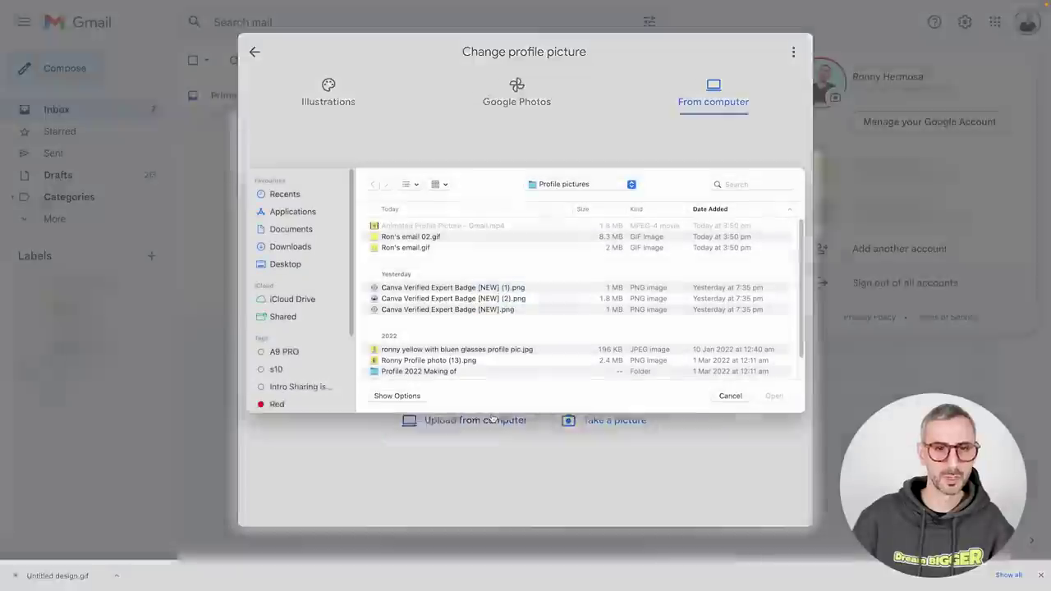
{"action": "left_click", "coordinate": [290, 253]}
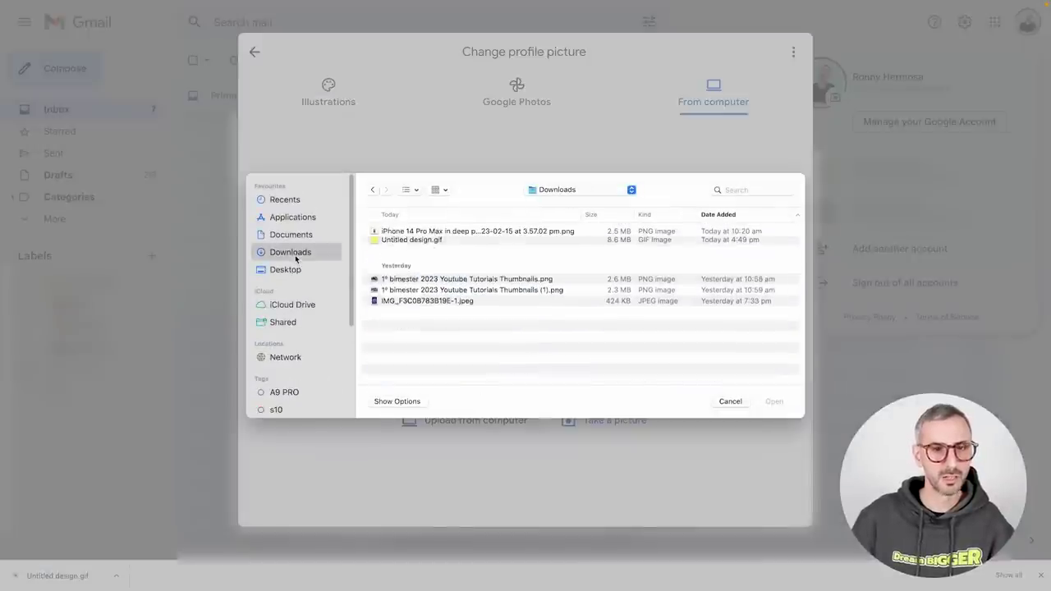
{"action": "left_click", "coordinate": [414, 243]}
Upload Untitled design.gif, save it as the profile picture, and check the new avatar.
{"action": "left_click", "coordinate": [774, 400]}
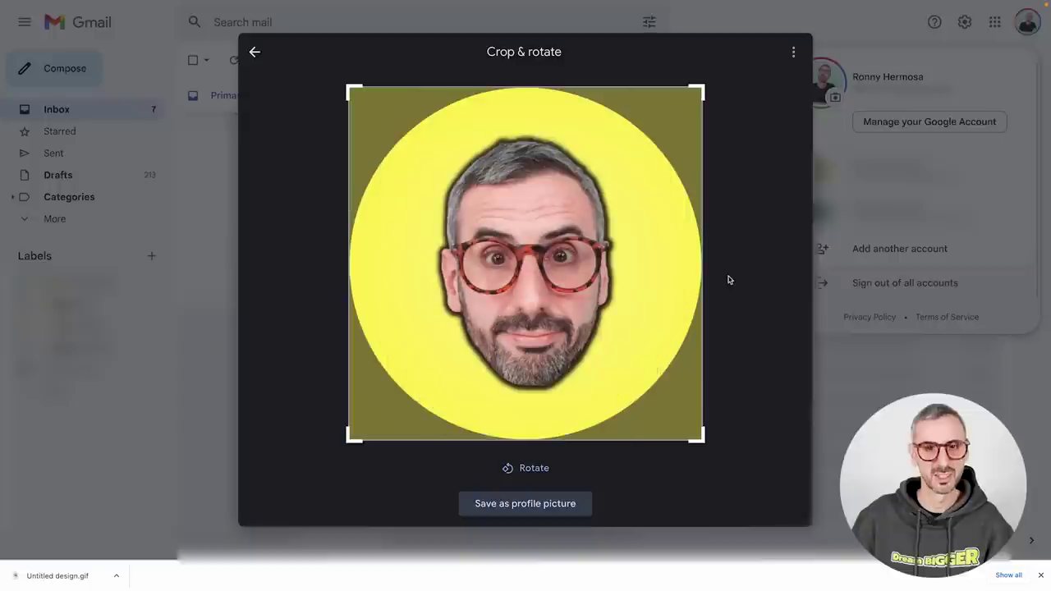
{"action": "left_click", "coordinate": [518, 504]}
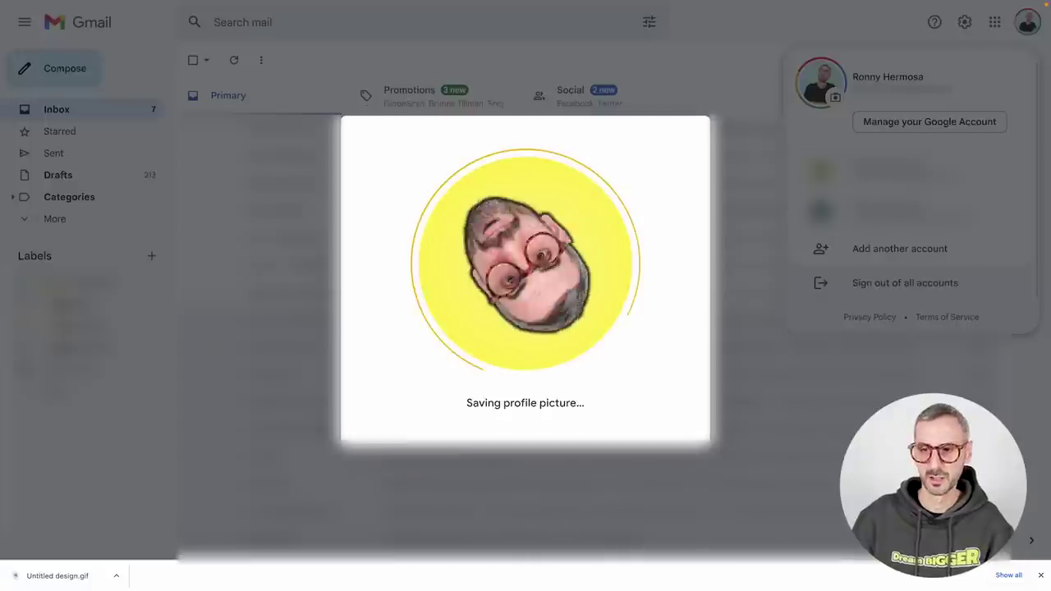
{"action": "left_click", "coordinate": [1042, 577]}
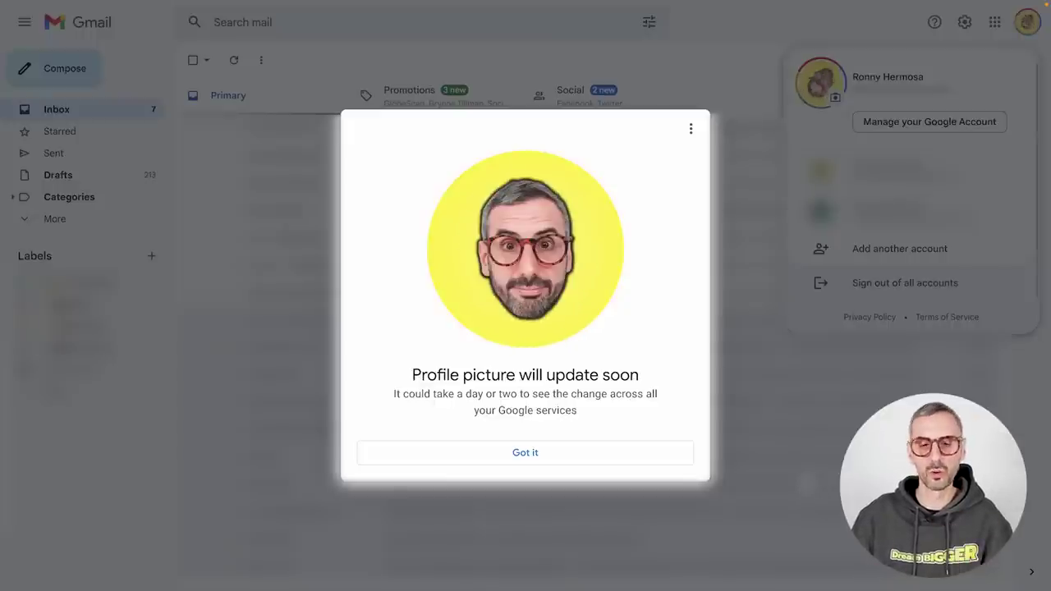
{"action": "left_click", "coordinate": [591, 449]}
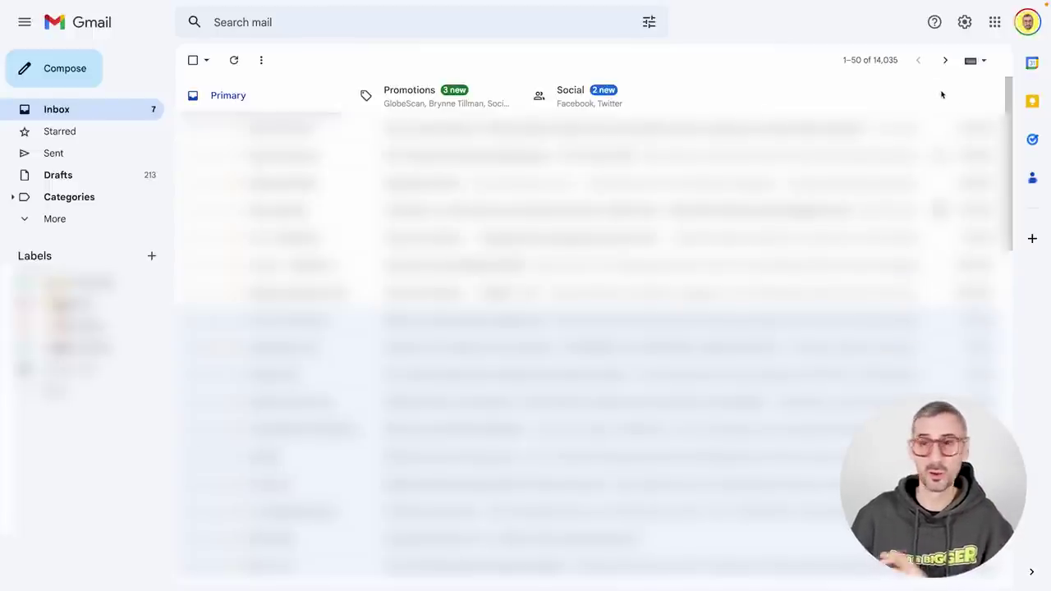
{"action": "left_click", "coordinate": [1027, 23]}
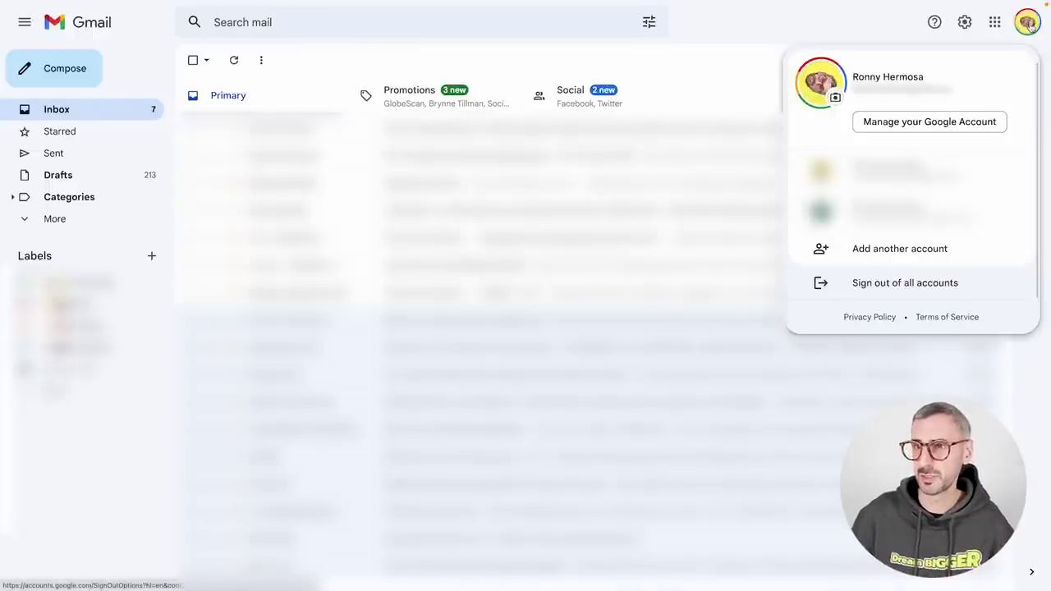